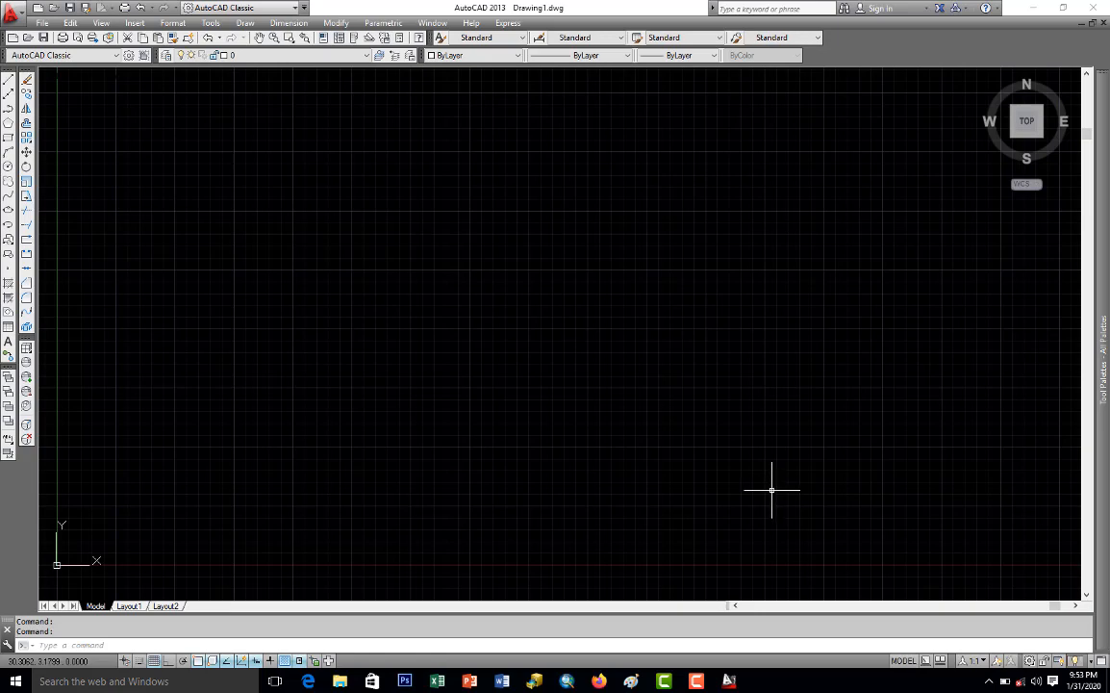
Open the existing drawing Drawing1.dwg from the Documents folder.
key(ctrl+o)
click(478, 386)
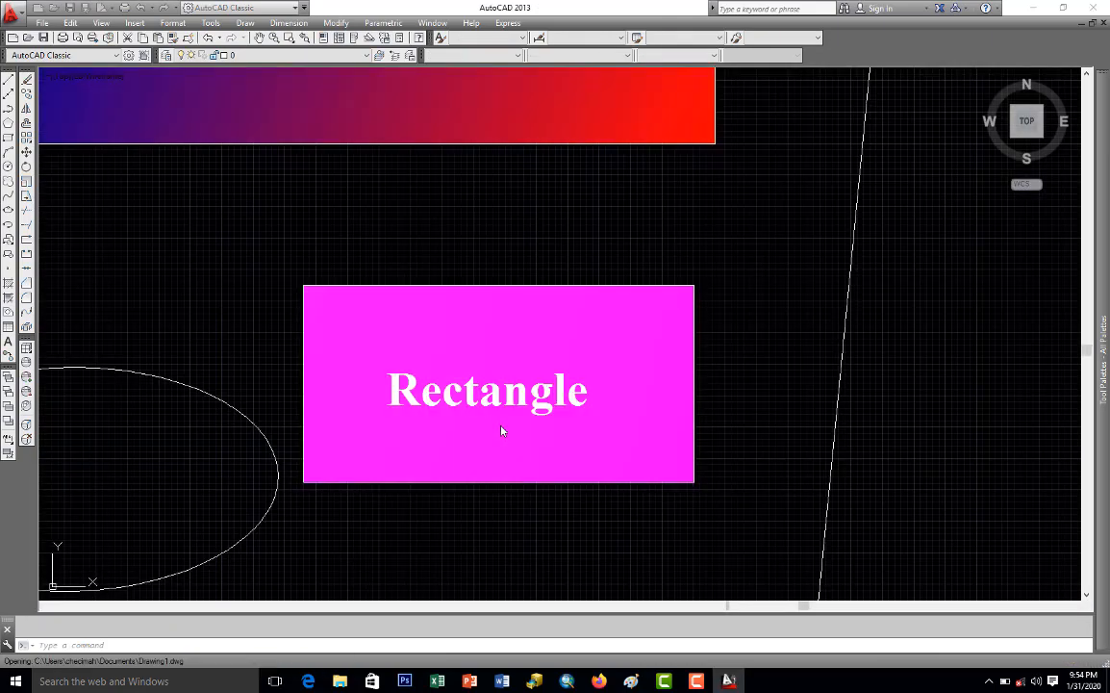
Examine the full spread of existing shapes, hatches and text in the opened drawing.
scroll(645, 384, down, 10)
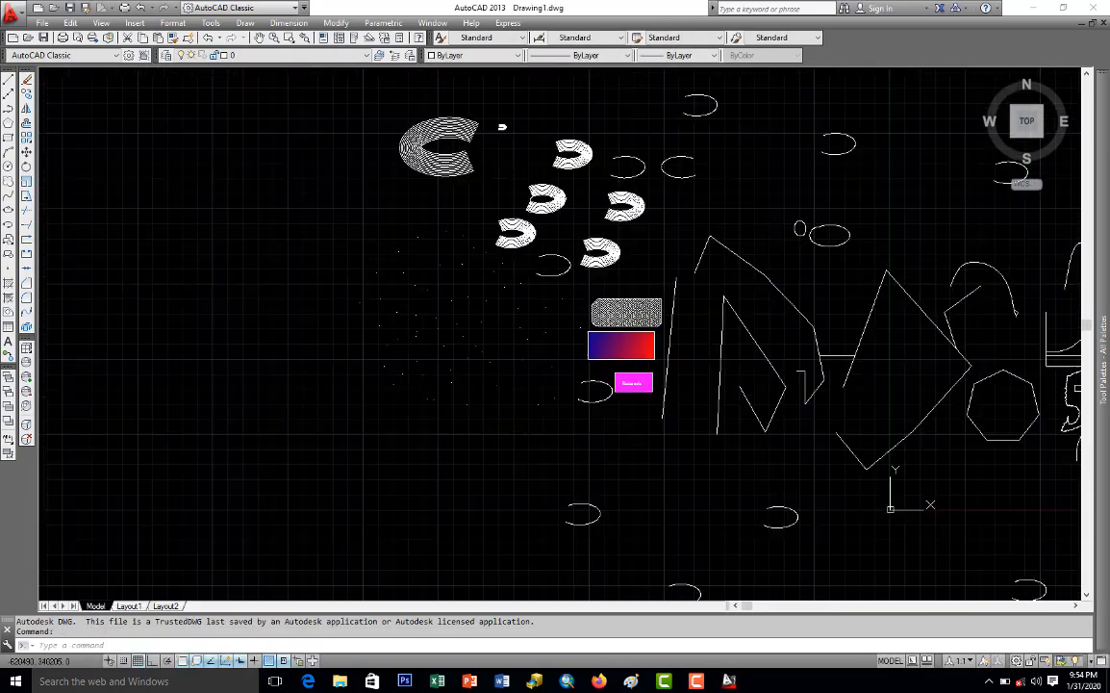
scroll(656, 381, down, 4)
scroll(839, 337, up, 4)
scroll(607, 344, down, 4)
scroll(481, 348, up, 2)
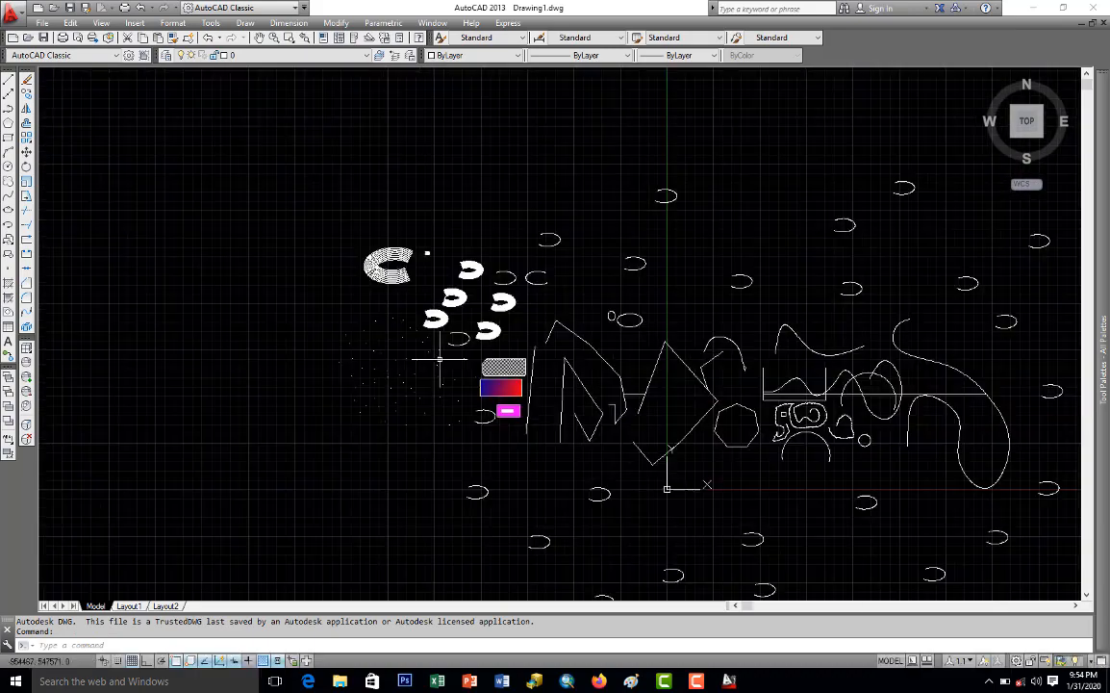
scroll(440, 359, up, 4)
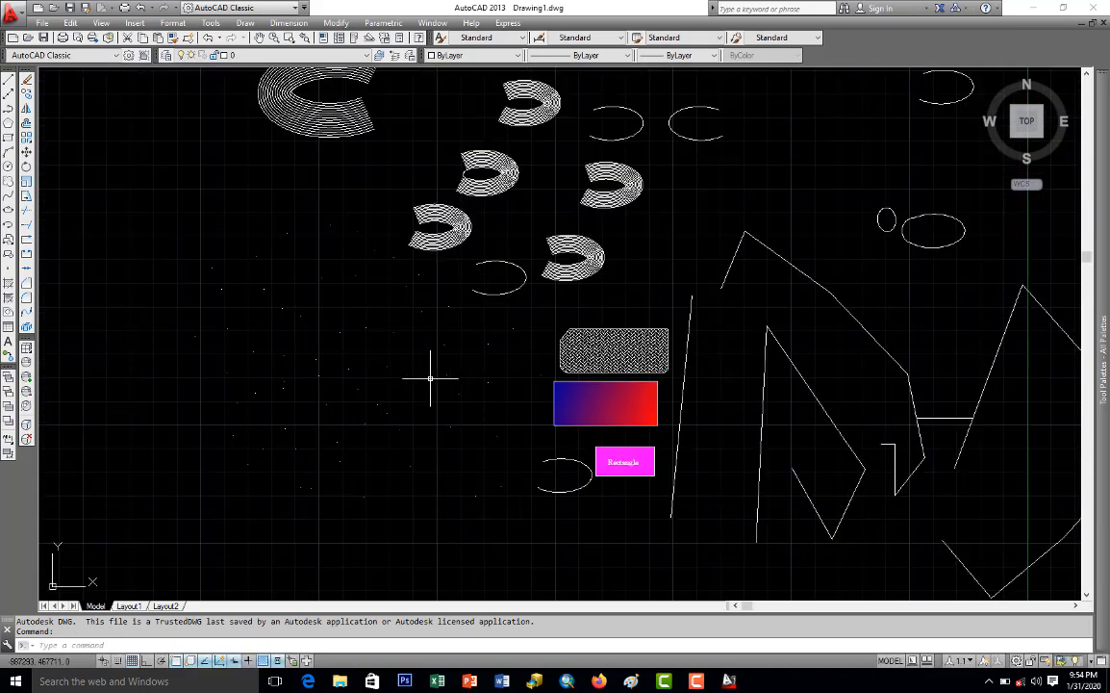
scroll(430, 378, down, 10)
scroll(448, 414, up, 4)
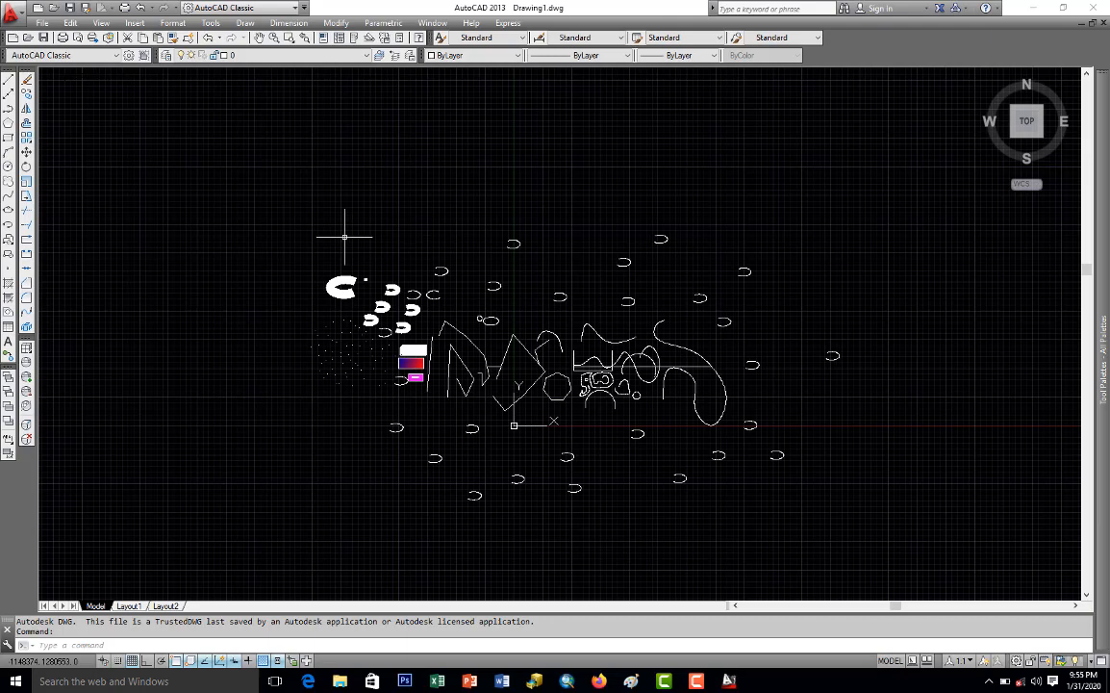
scroll(345, 237, down, 1)
scroll(607, 298, up, 1)
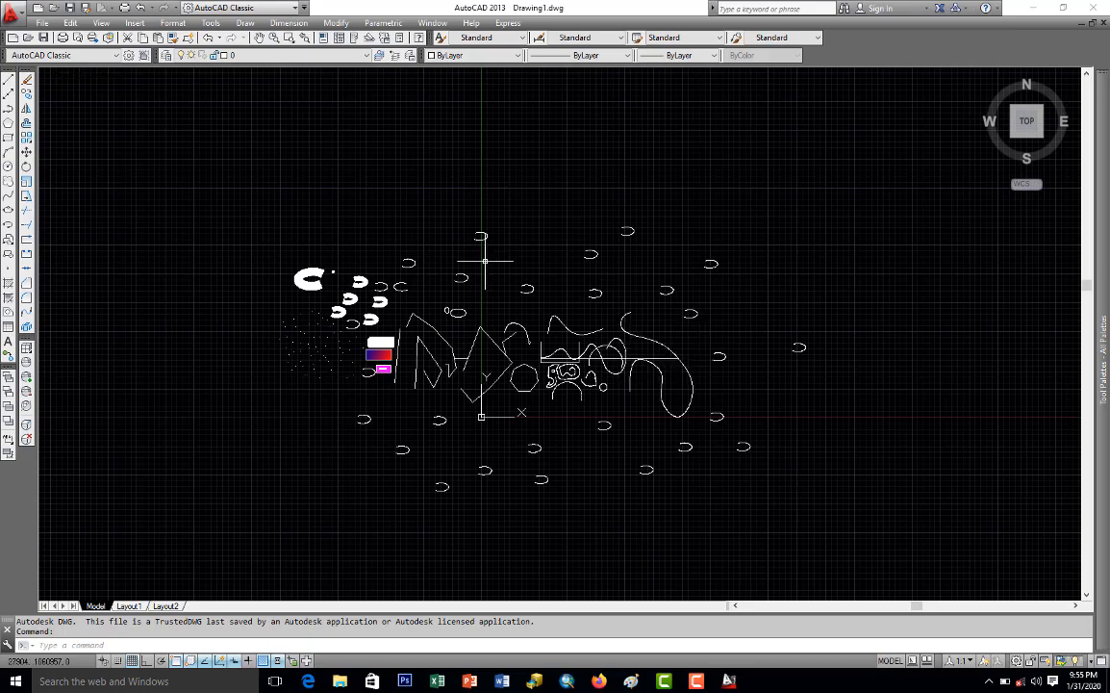
scroll(485, 258, up, 1)
scroll(878, 508, down, 1)
Select every object in the drawing with one crossing window and erase them all.
click(903, 547)
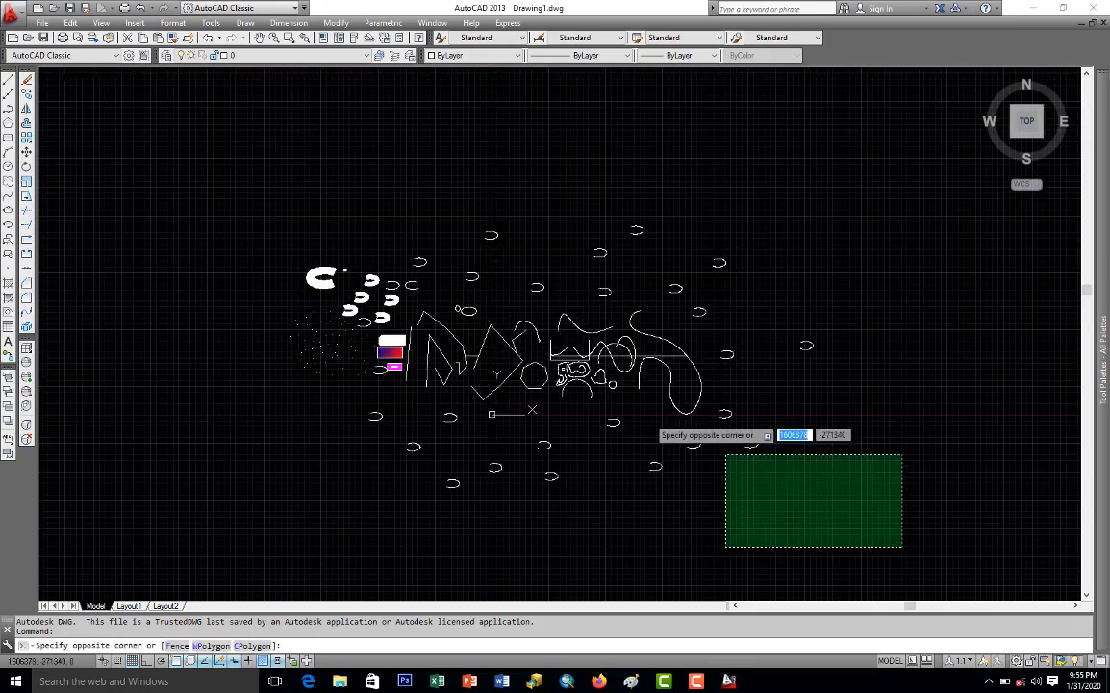
click(219, 160)
key(Delete)
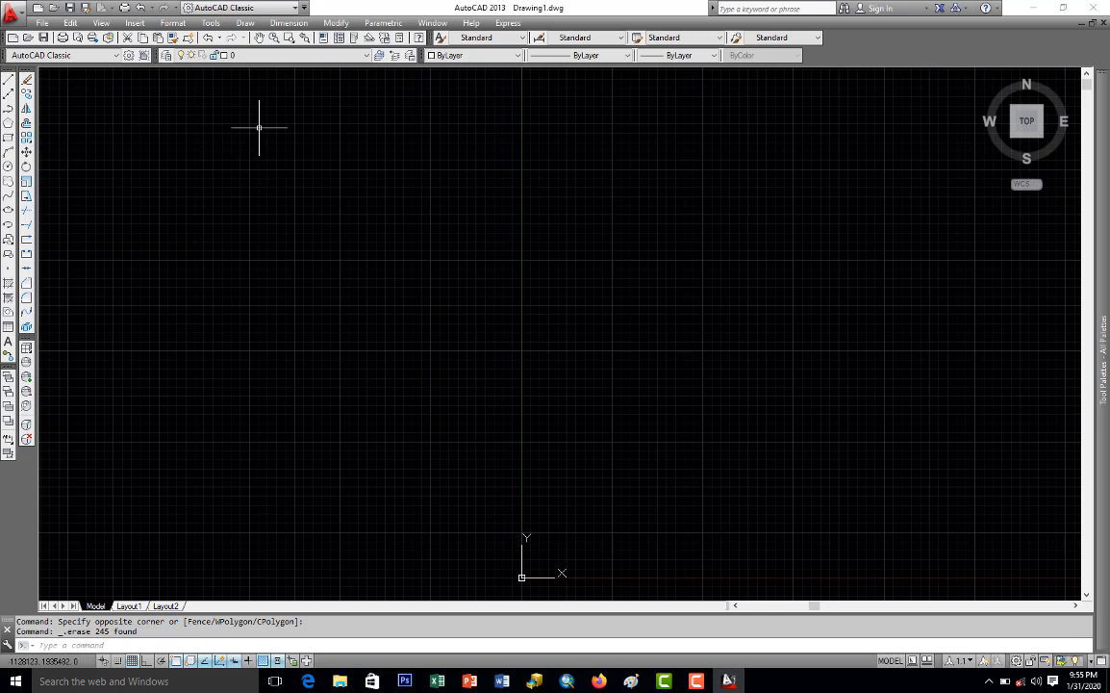
Open the Layer Properties Manager, docking it along the left side as an auto-hiding palette.
click(165, 56)
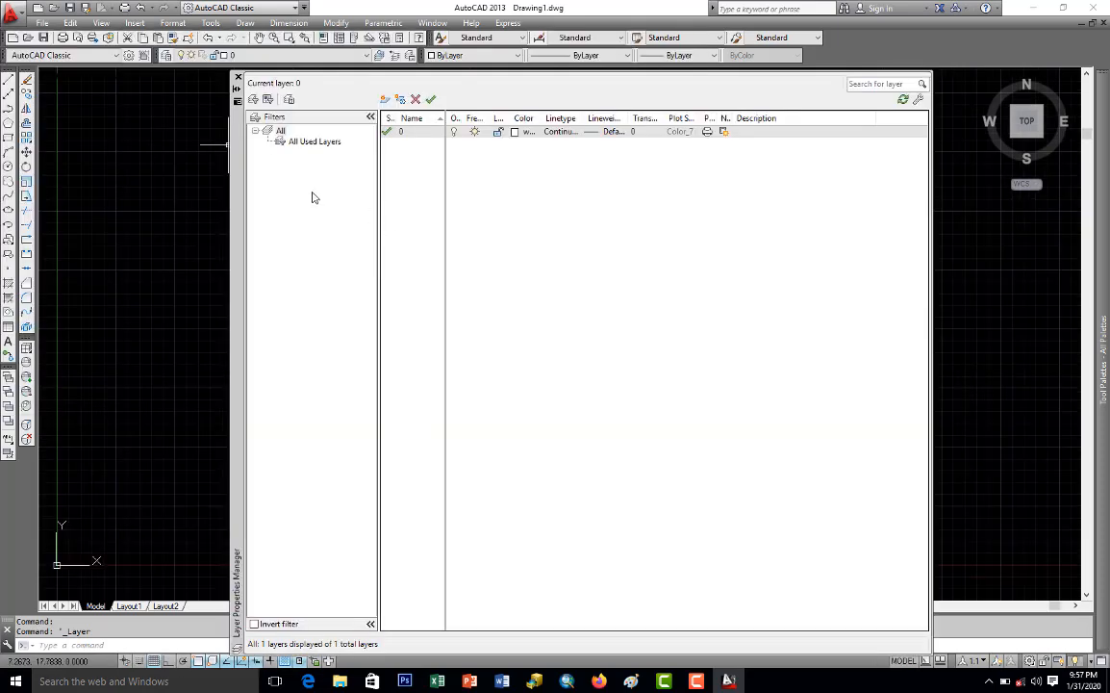
click(238, 144)
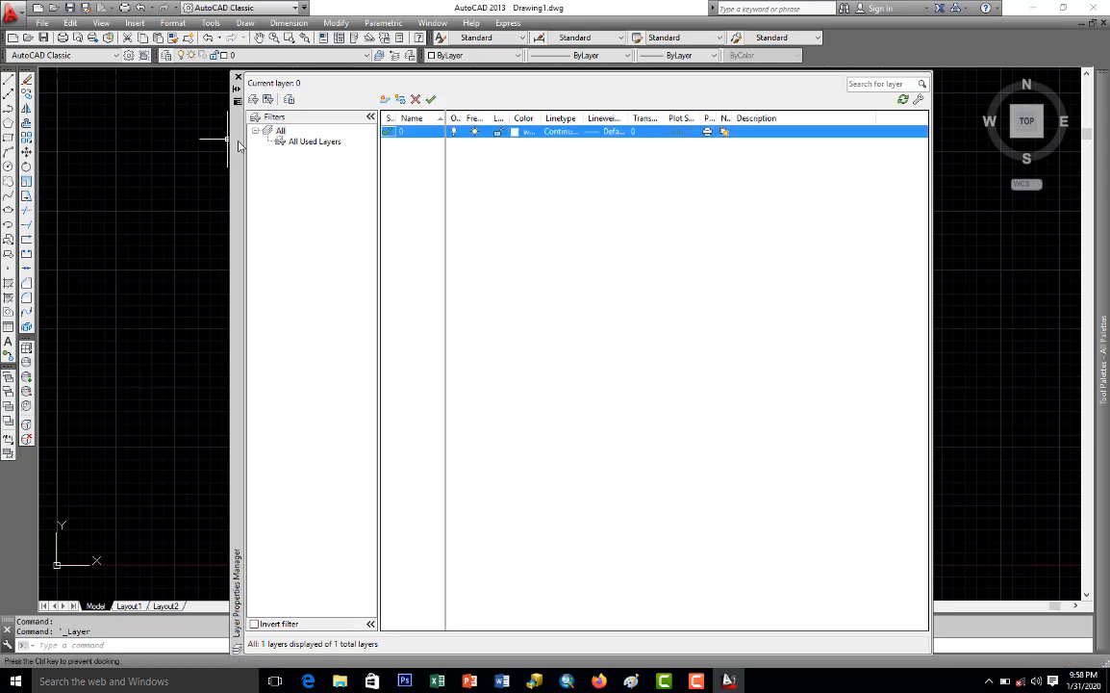
mouse_move(238, 144)
mouse_down()
mouse_move(272, 180)
mouse_move(242, 157)
mouse_move(180, 156)
mouse_move(123, 186)
mouse_move(231, 258)
mouse_move(4, 122)
mouse_move(3, 138)
mouse_up()
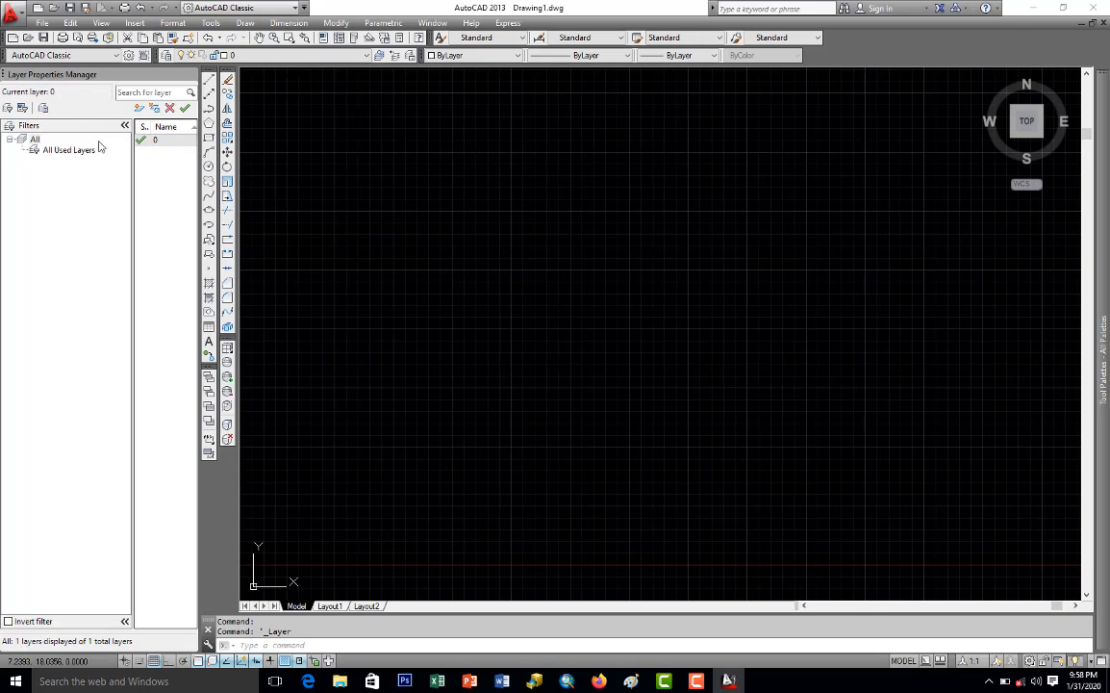
mouse_move(193, 76)
click(180, 77)
mouse_move(10, 114)
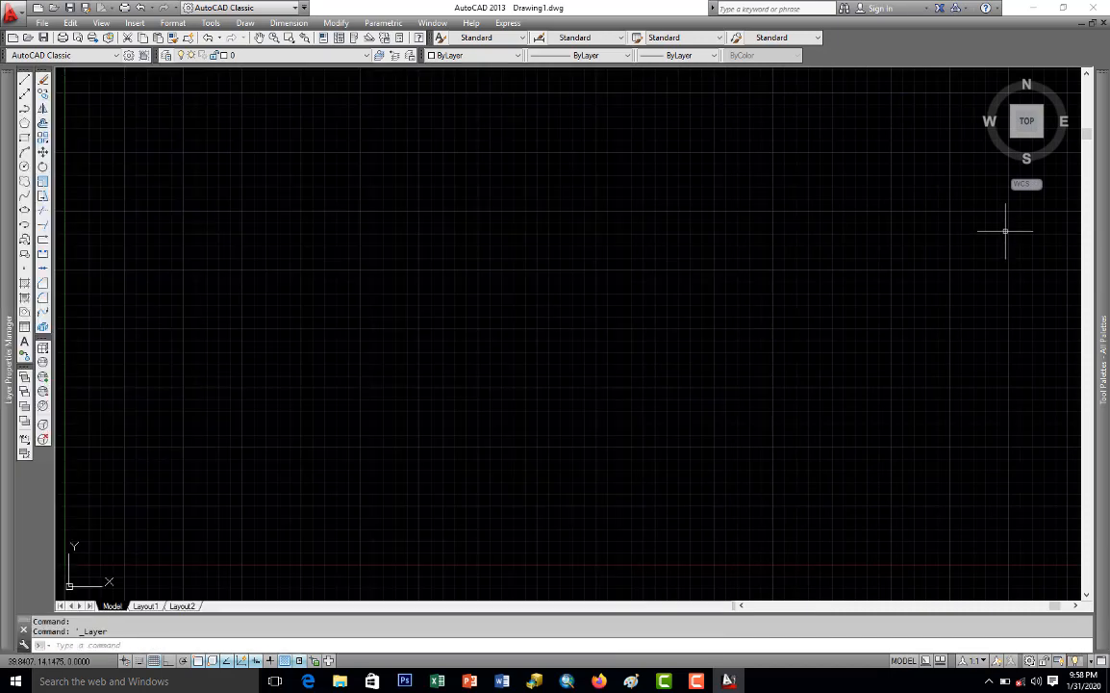
Reveal the collapsed Layer Properties Manager to inspect its layer list and return to the drawing area.
mouse_move(3, 275)
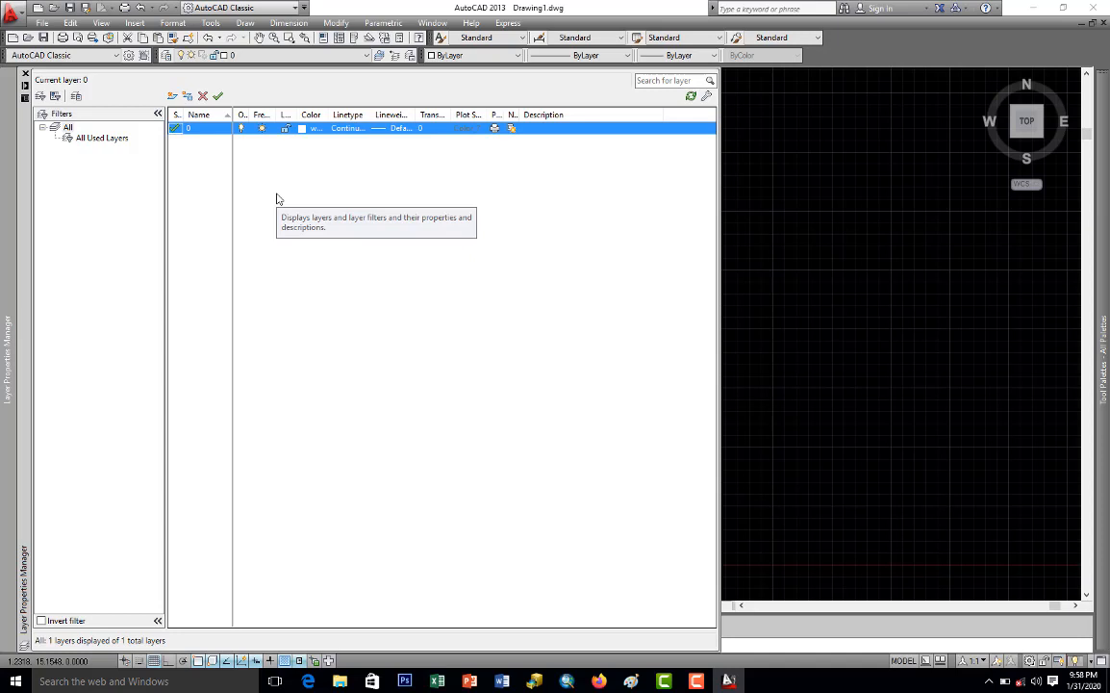
click(753, 170)
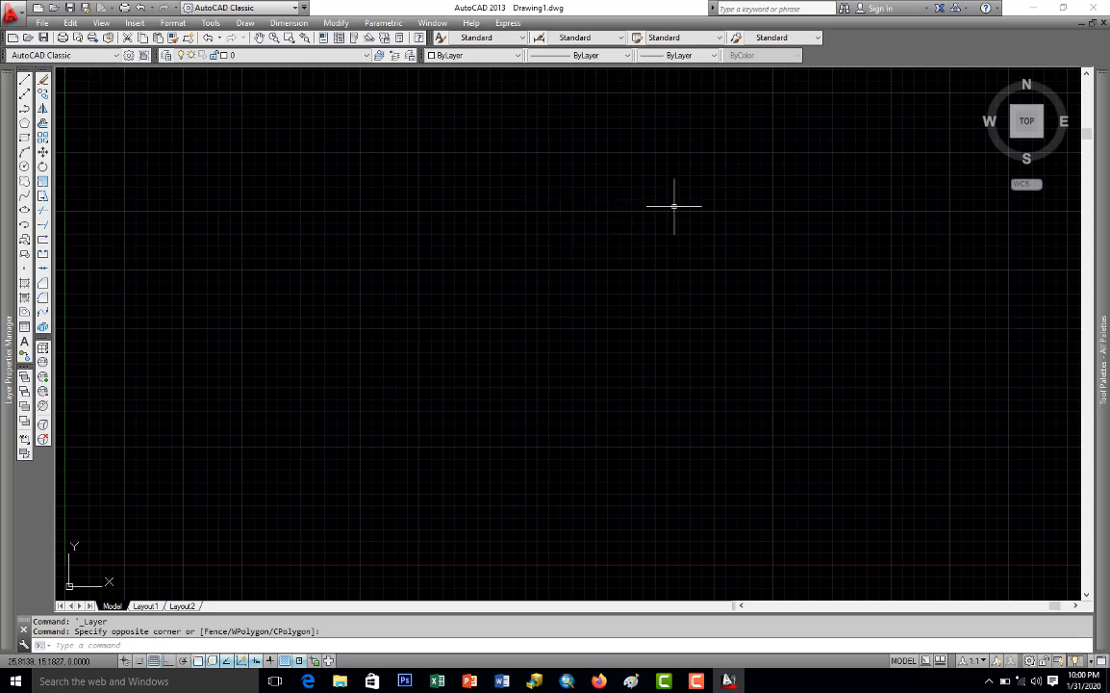
mouse_move(4, 204)
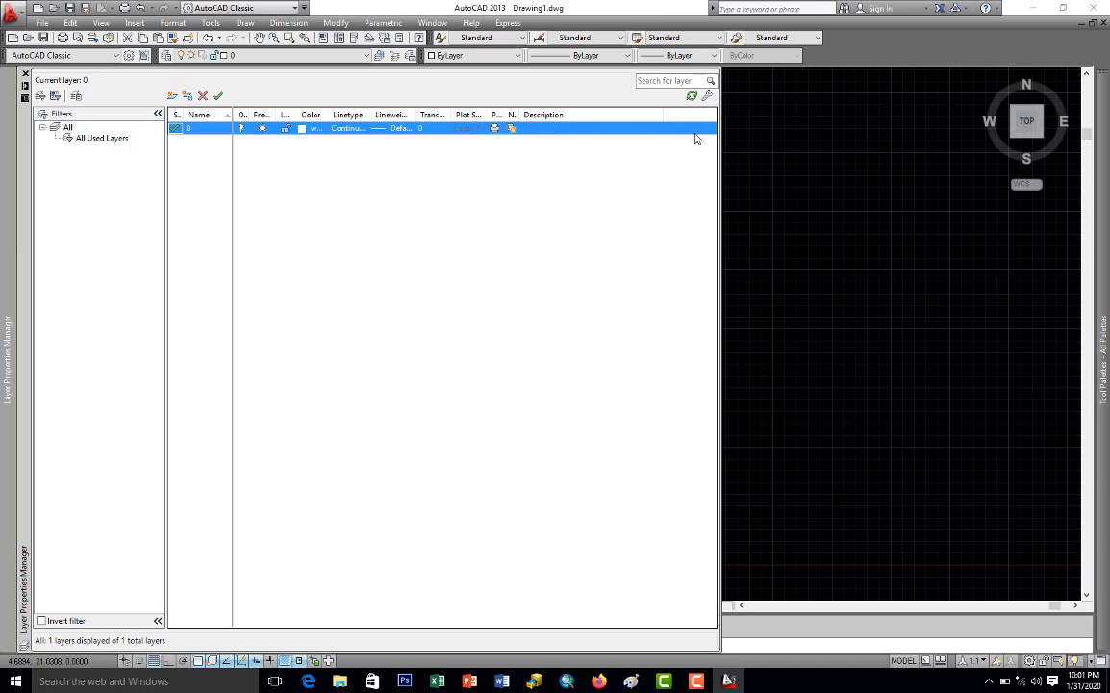
click(815, 131)
click(761, 161)
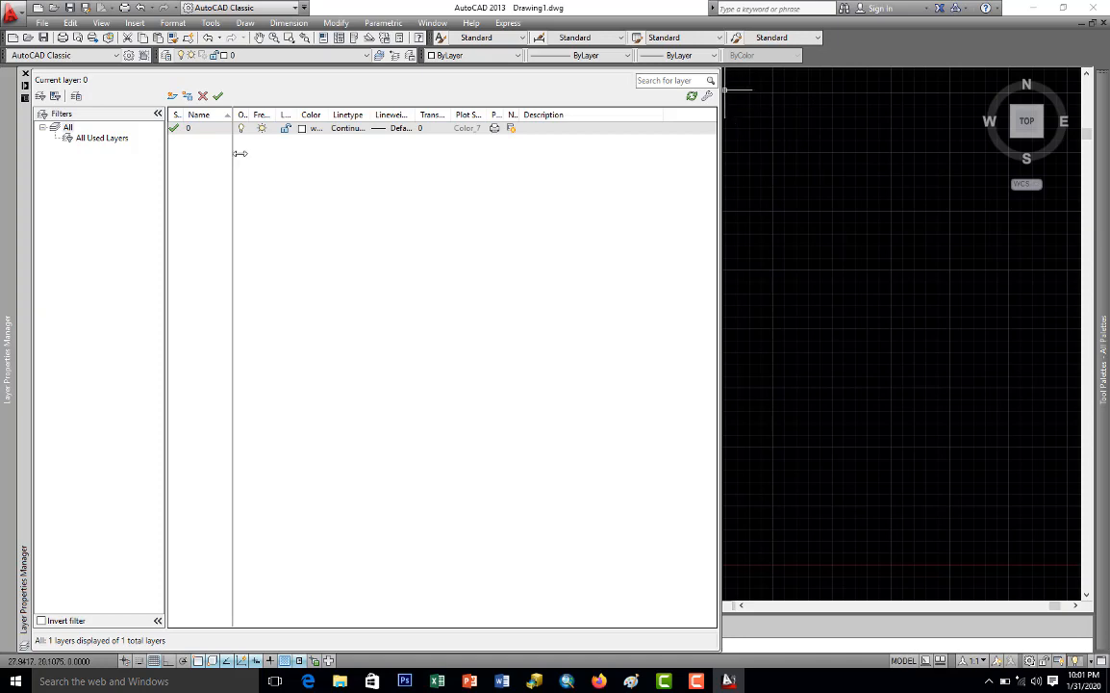
Expand the Layer Properties Manager to its full docked display and collapse it again.
click(208, 131)
click(25, 86)
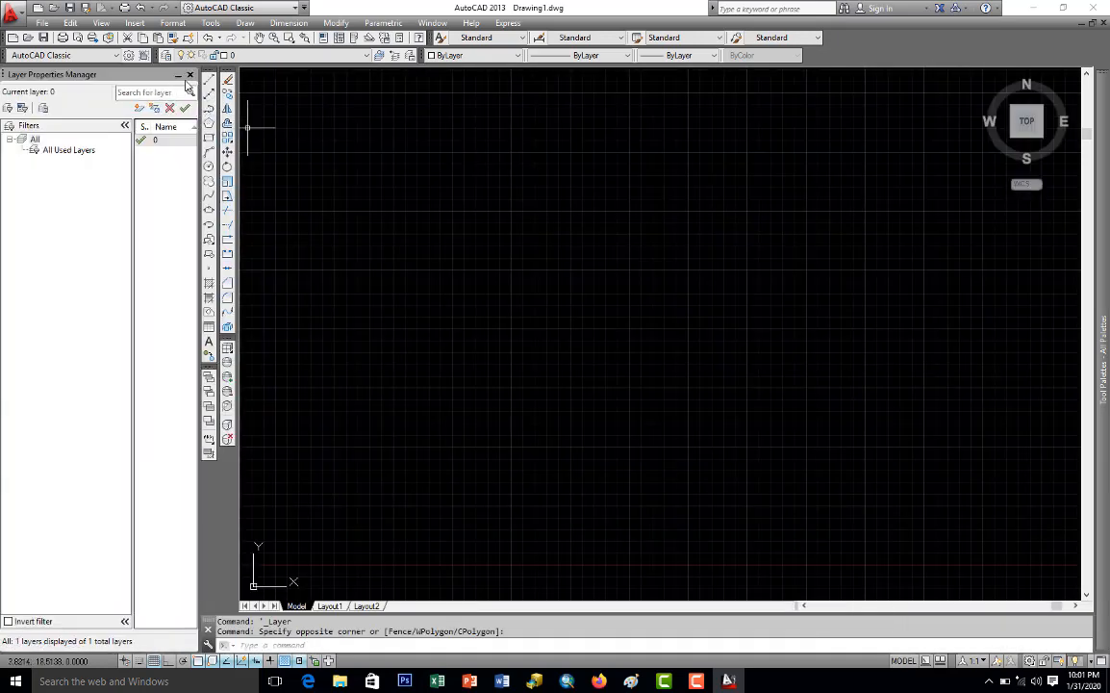
click(178, 75)
Draw a chain of 16 connected line segments zigzagging freely across the drawing area and end the Line command.
mouse_move(24, 96)
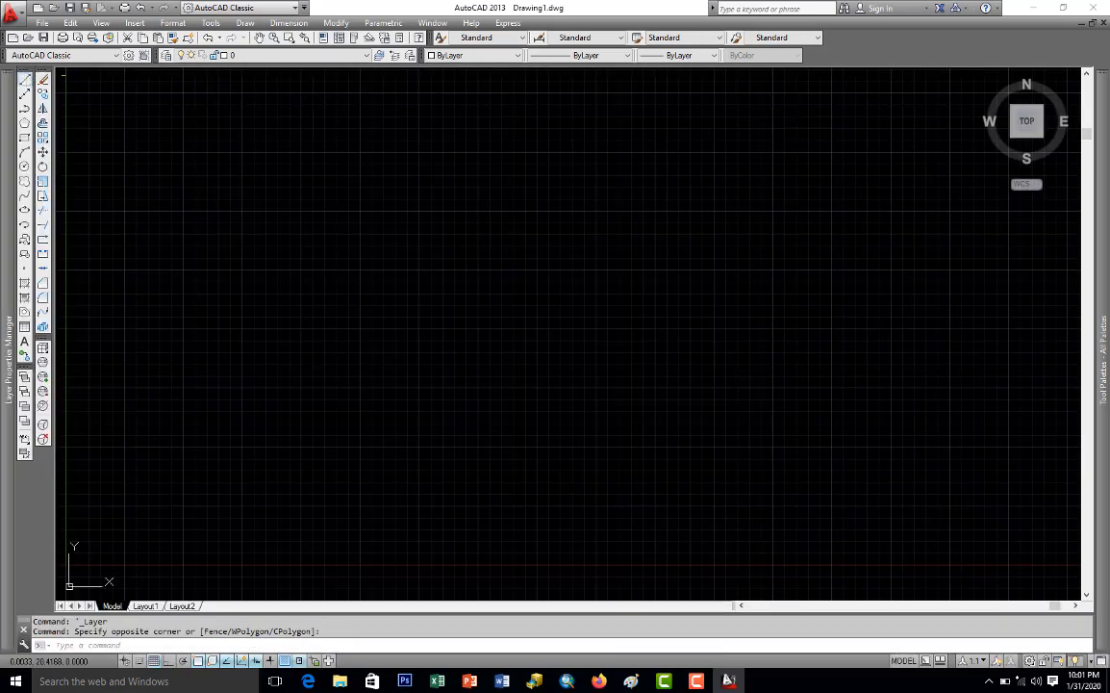
click(25, 79)
click(207, 279)
click(367, 141)
click(555, 310)
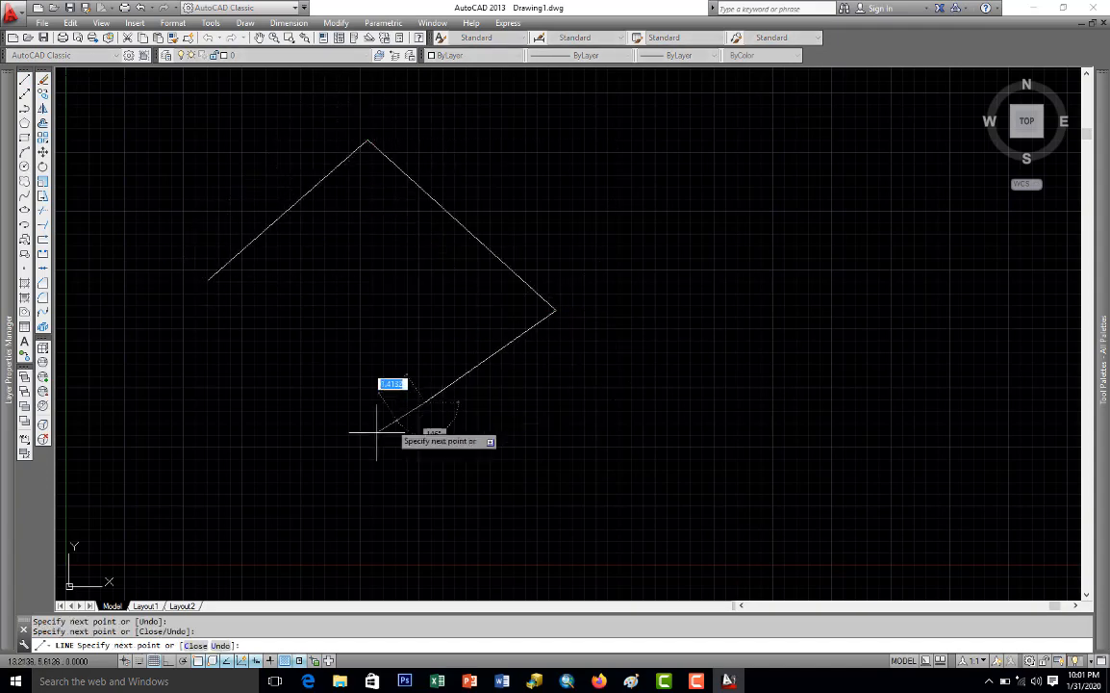
click(425, 402)
click(318, 446)
click(140, 178)
click(304, 262)
click(500, 259)
click(593, 176)
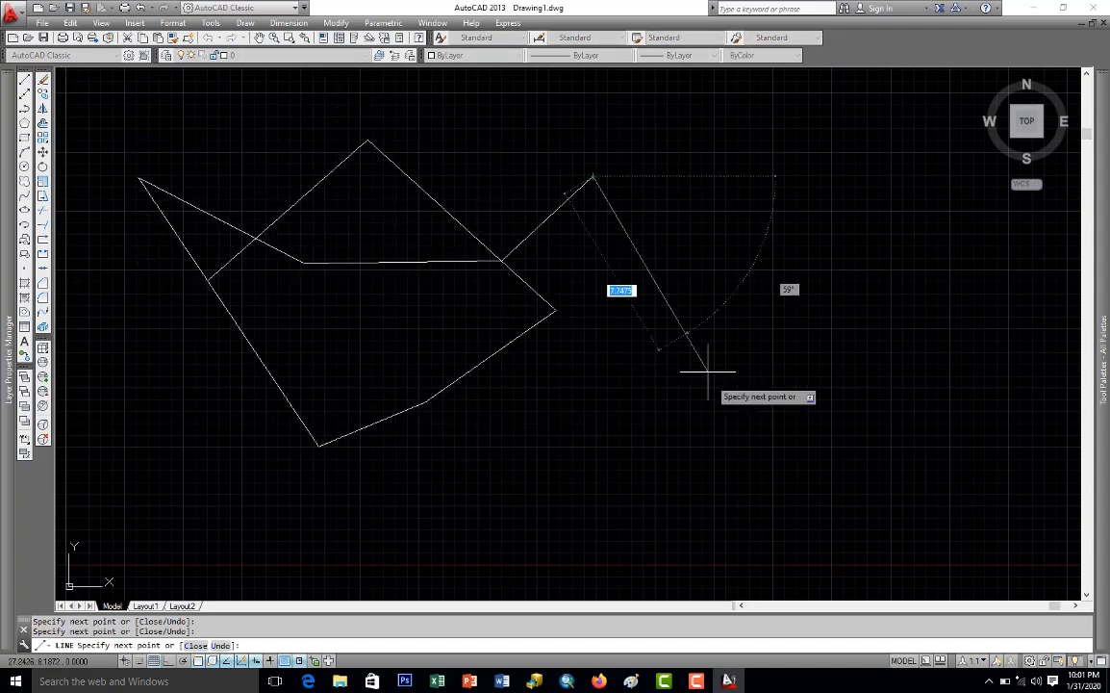
click(713, 403)
click(668, 455)
click(468, 332)
click(399, 446)
click(407, 510)
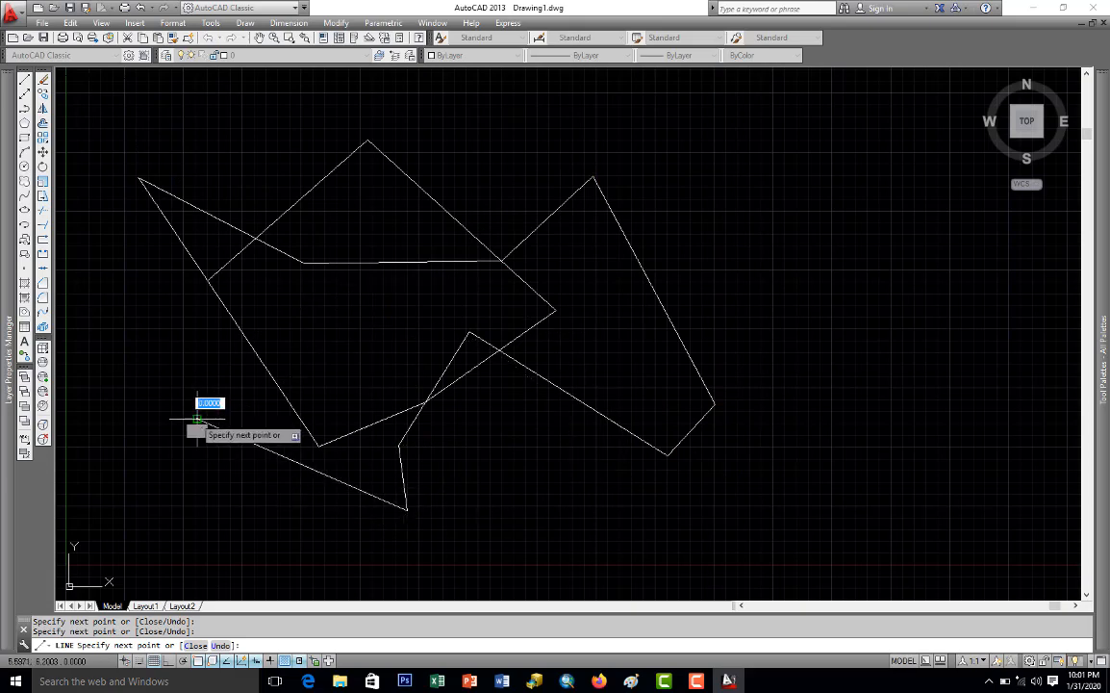
click(196, 419)
click(133, 277)
click(212, 125)
key(Escape)
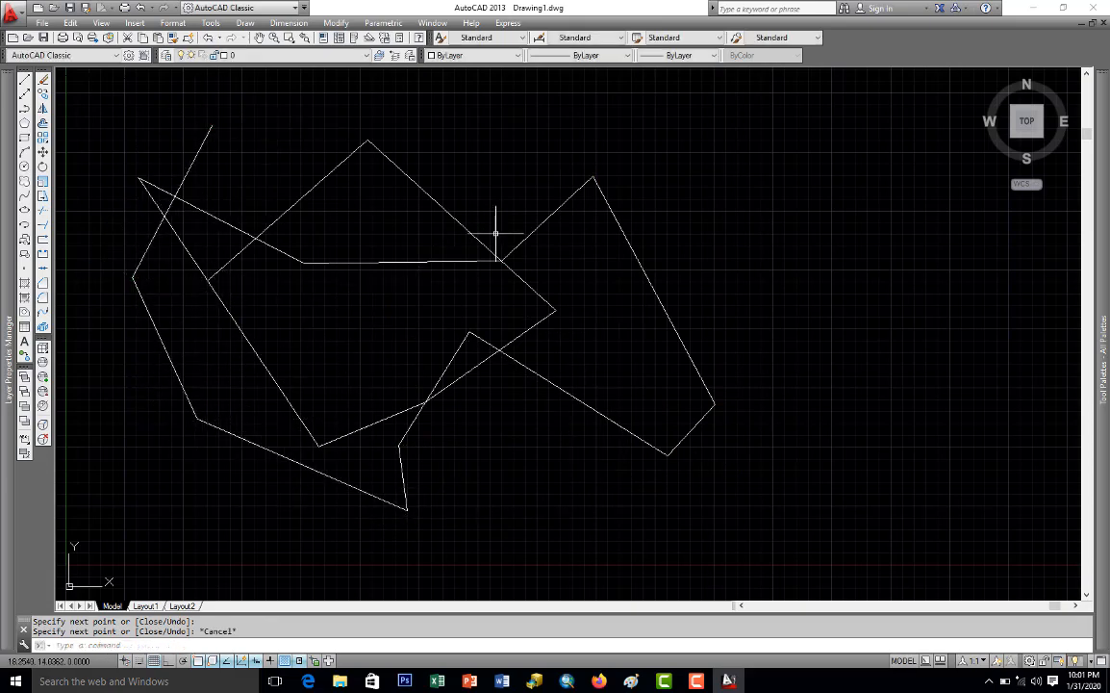
Select all the zigzag line segments with a crossing window and erase them.
scroll(501, 236, down, 2)
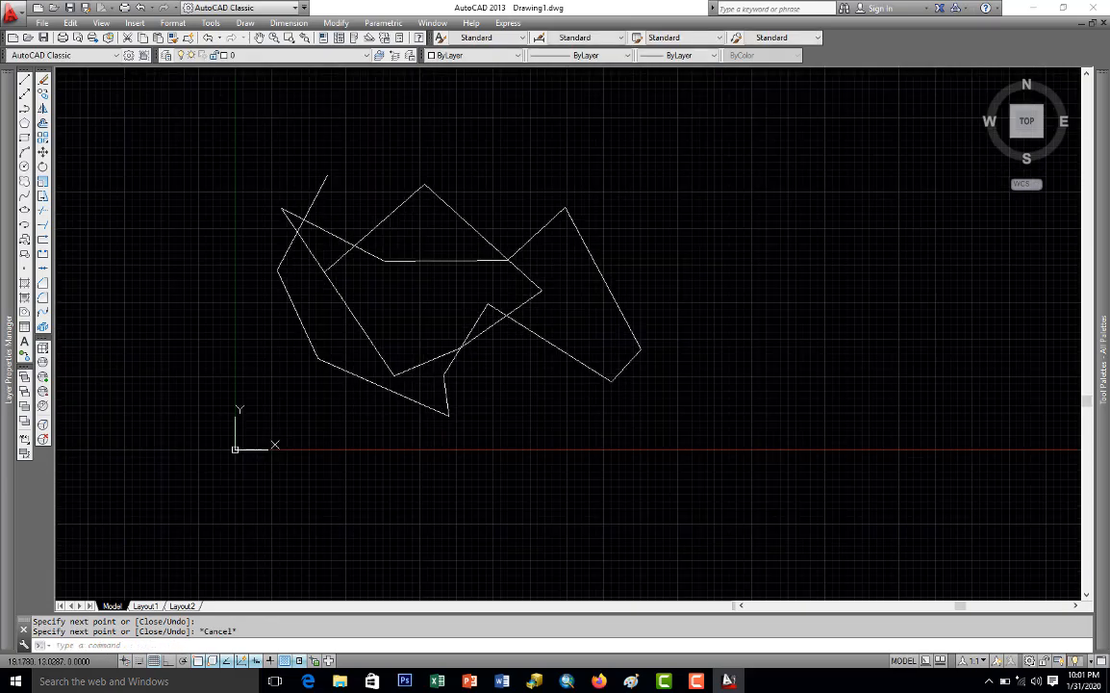
scroll(540, 300, up, 2)
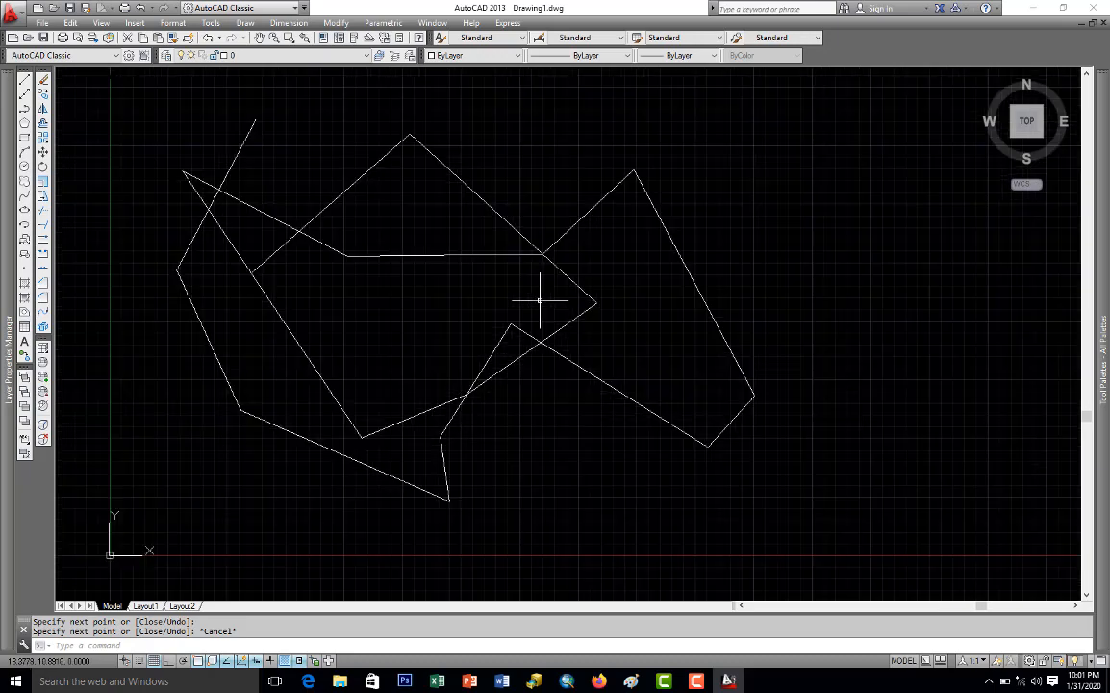
click(808, 464)
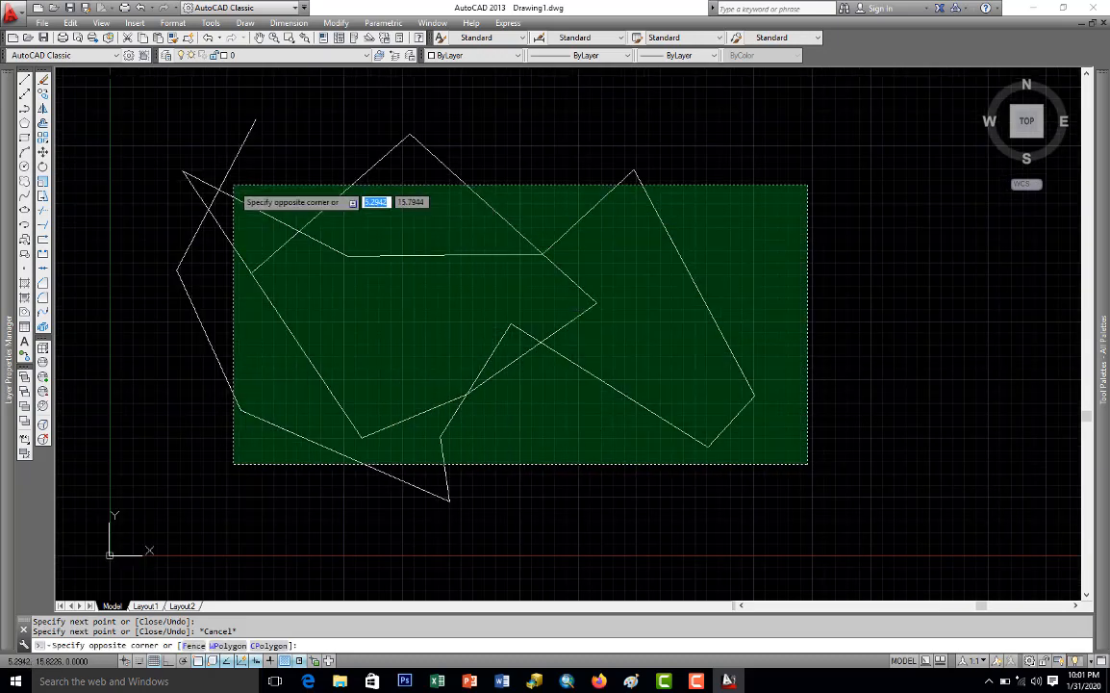
click(186, 168)
key(Delete)
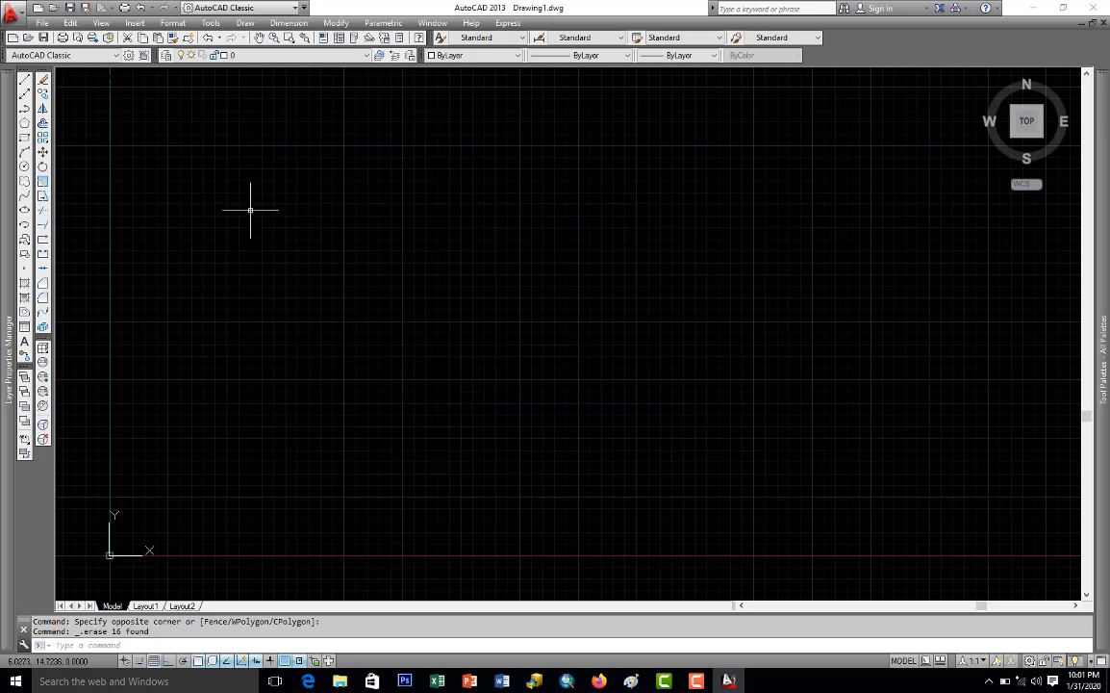
Draw a wide rectangle in the upper drawing area and a smaller, nearly square one to its right.
click(24, 138)
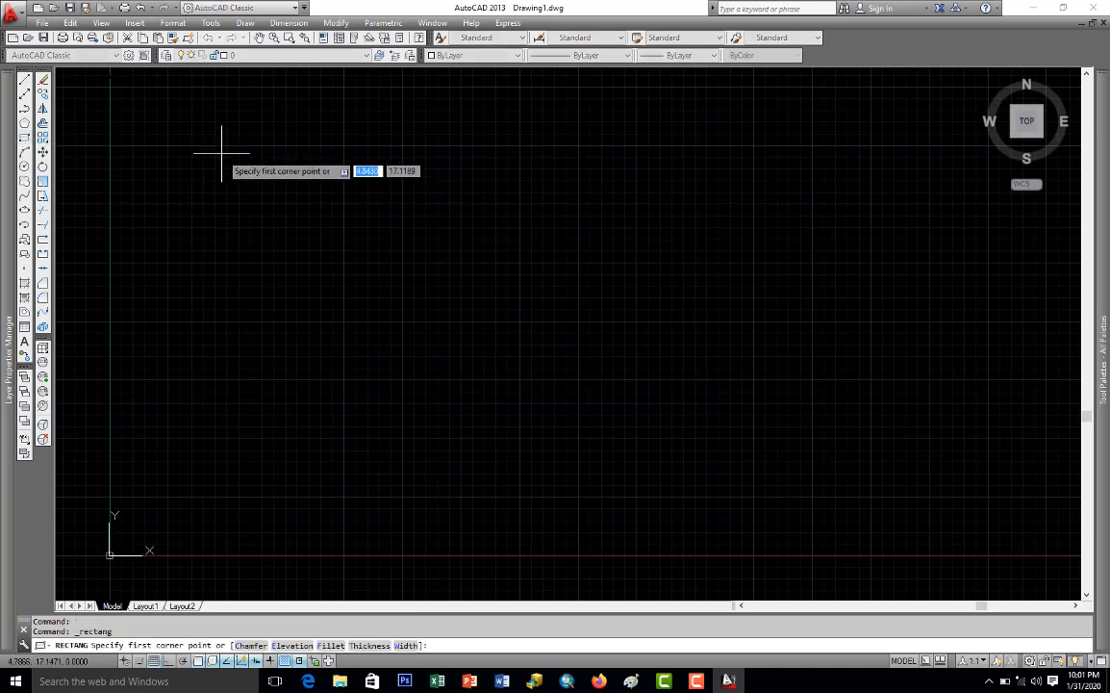
click(221, 146)
click(326, 211)
click(24, 138)
click(456, 168)
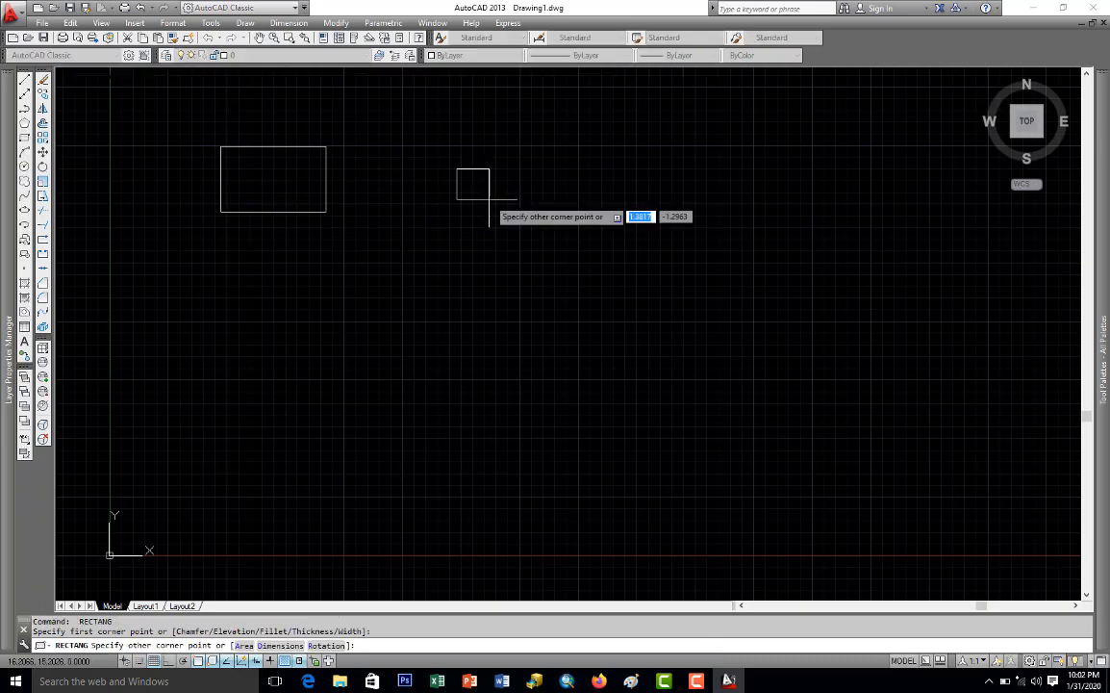
click(493, 204)
Draw a circle to the right of the small square, slightly larger than the square.
click(24, 166)
click(581, 188)
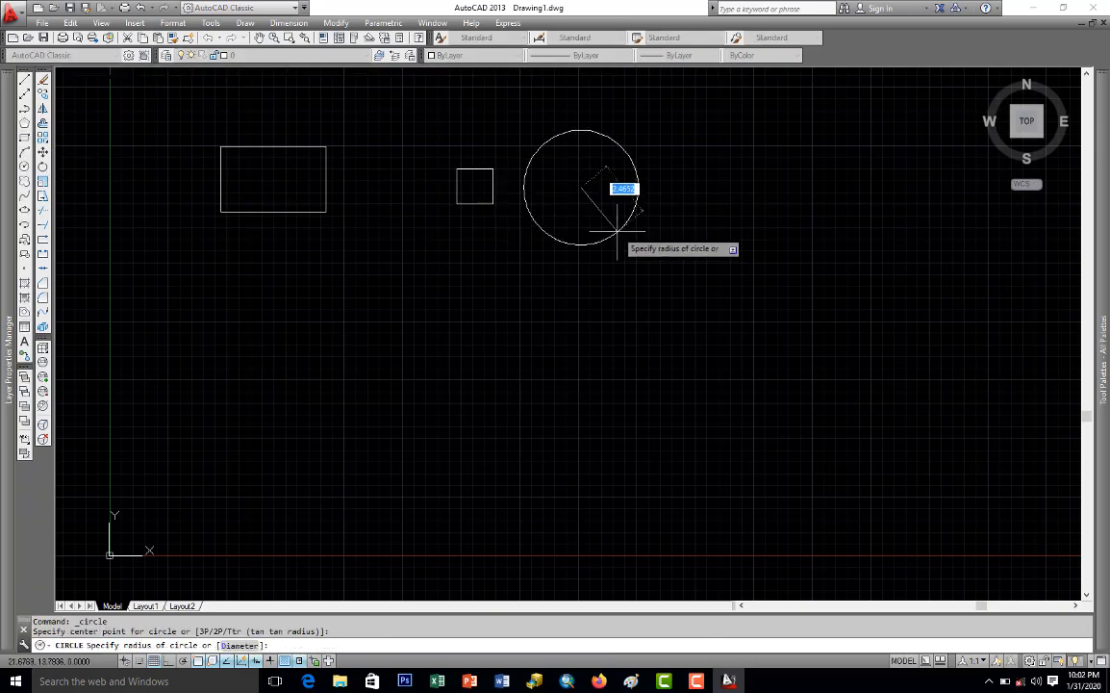
click(602, 209)
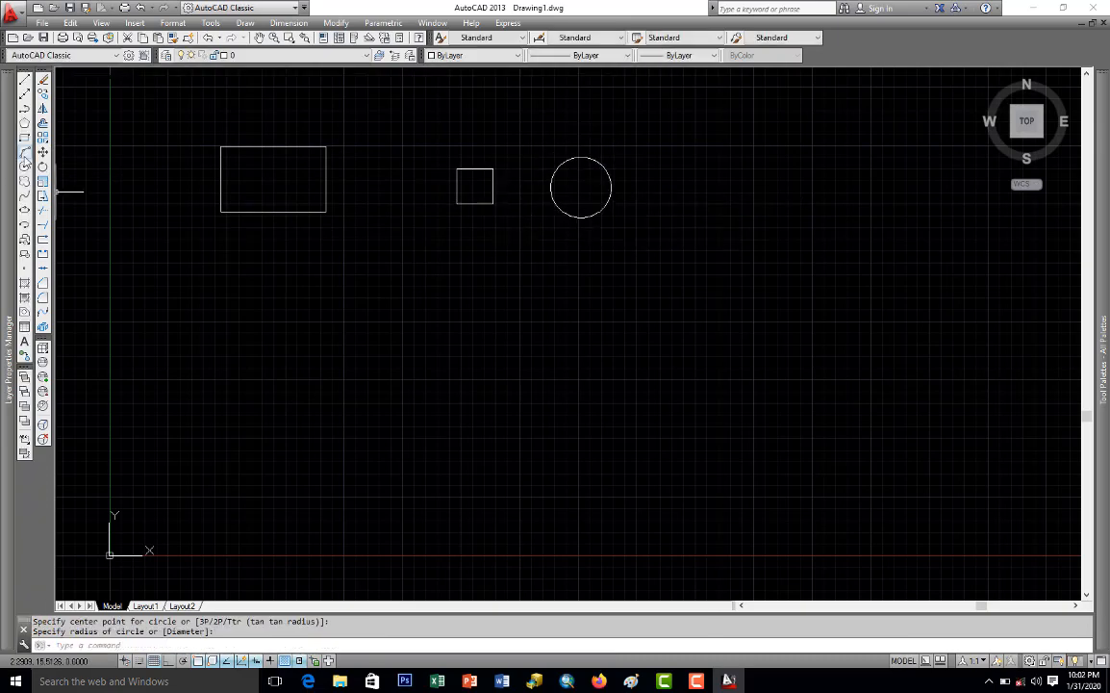
Draw an upward-bulging, roughly semicircular three-point arc below the small square.
click(25, 152)
click(450, 302)
click(481, 272)
click(513, 305)
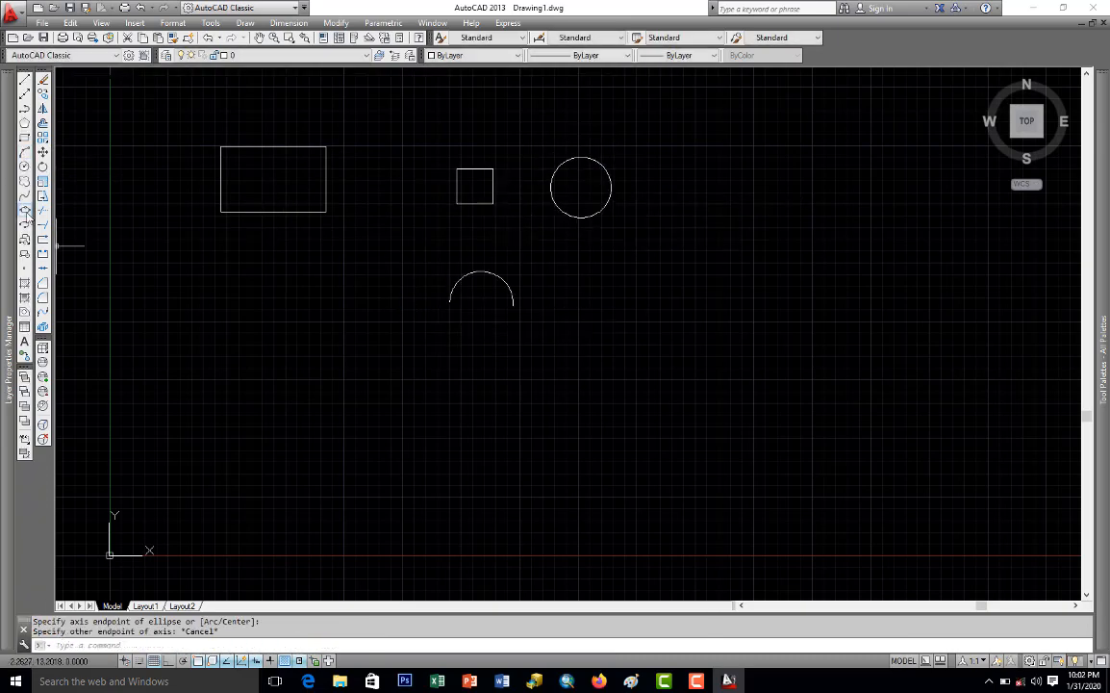
Draw a horizontal ellipse below the wide rectangle, to the lower left of the arc.
click(24, 209)
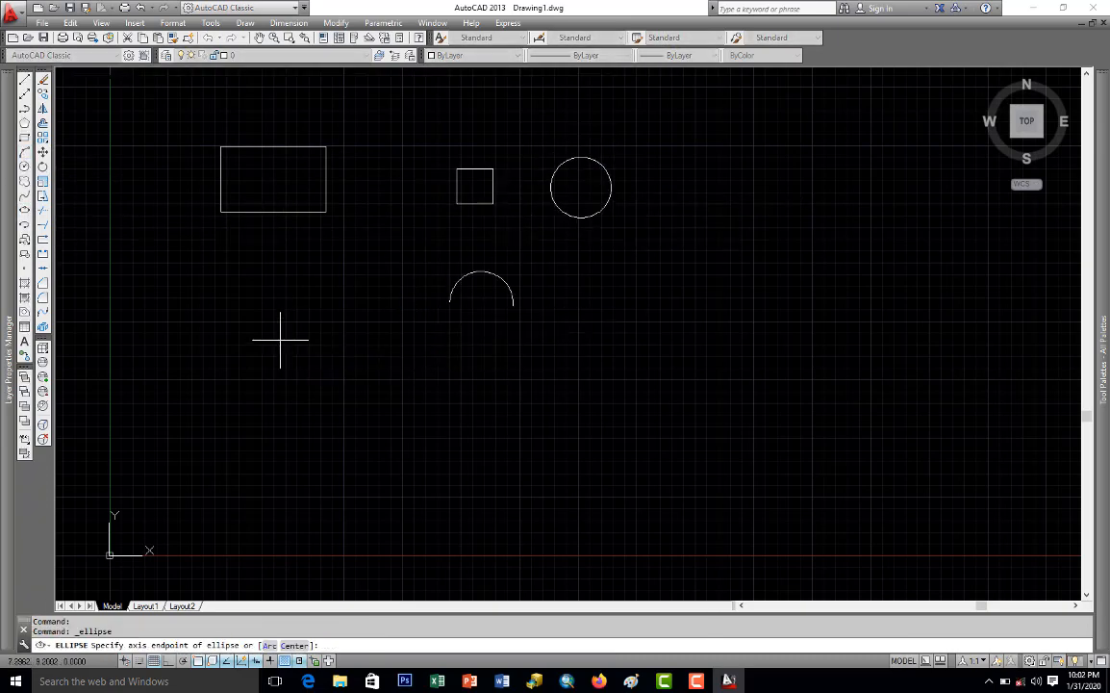
click(287, 343)
click(362, 337)
click(320, 313)
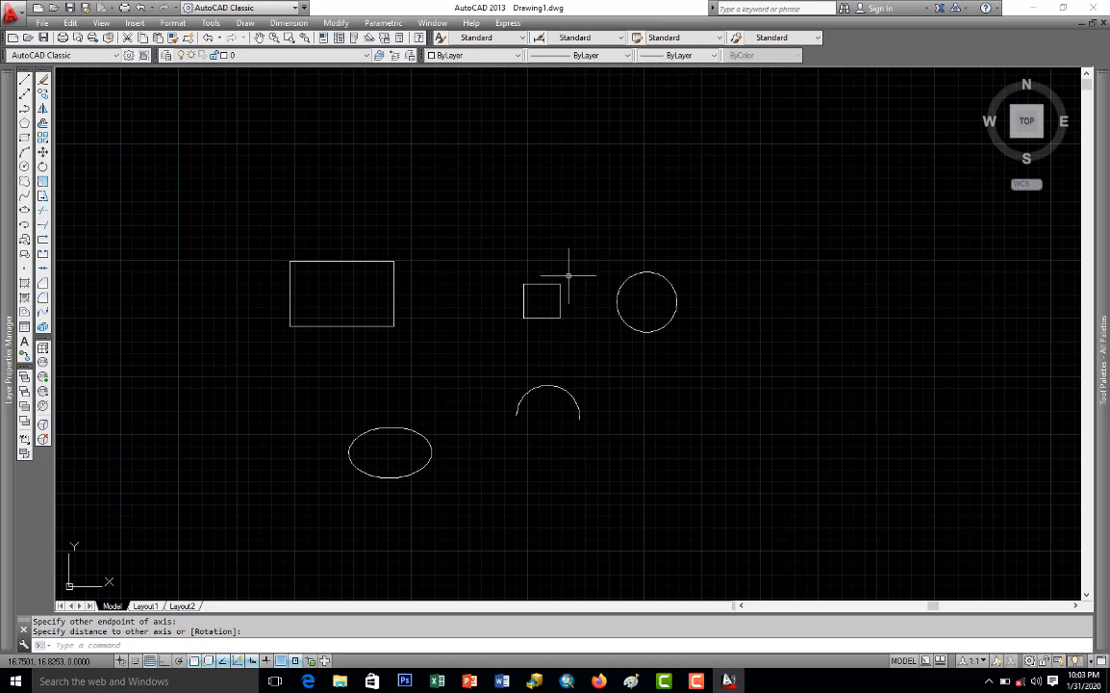
Create a new layer named Square in the Layer Properties Manager and set its color to red.
mouse_move(6, 171)
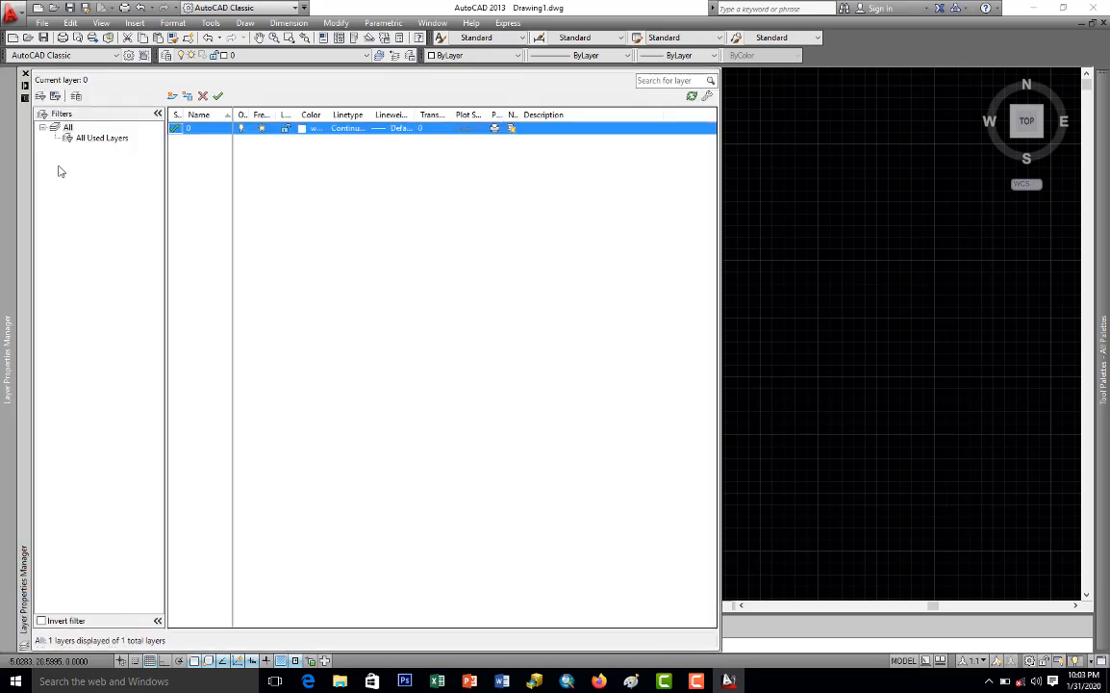
click(172, 97)
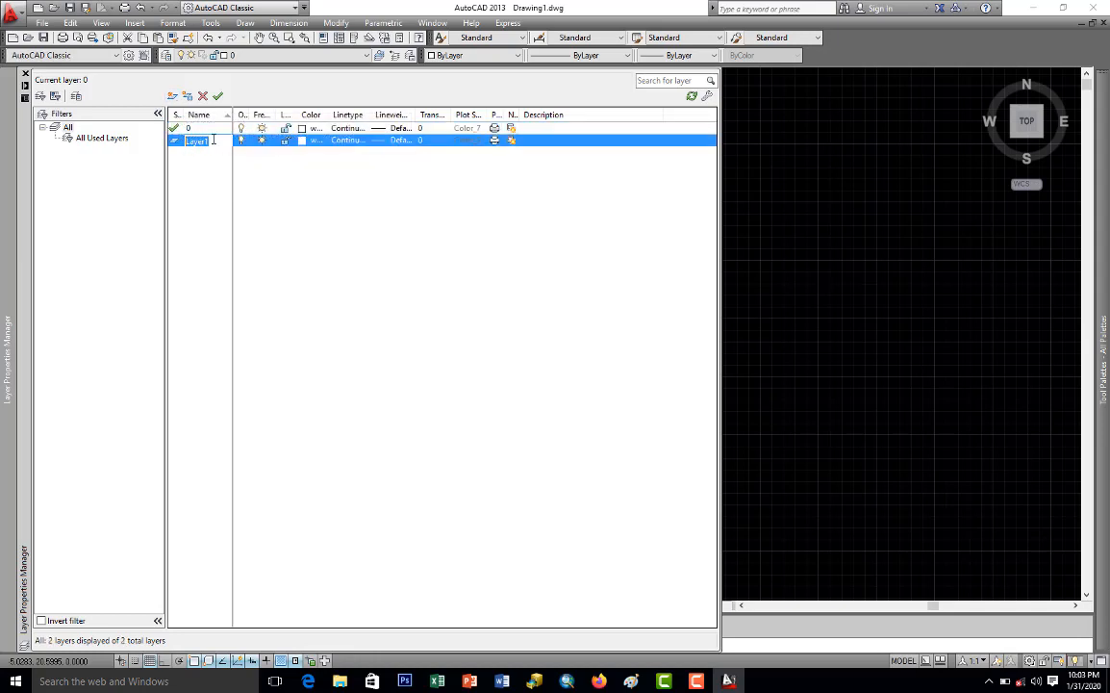
key(BackSpace)
key(Return)
click(304, 142)
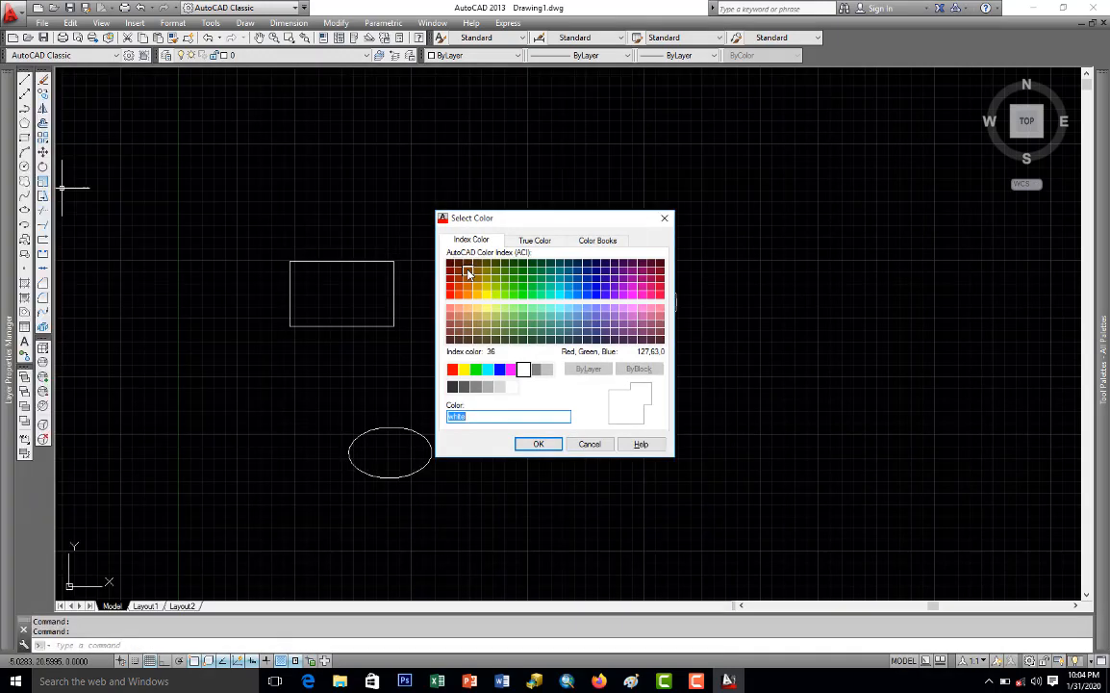
click(452, 371)
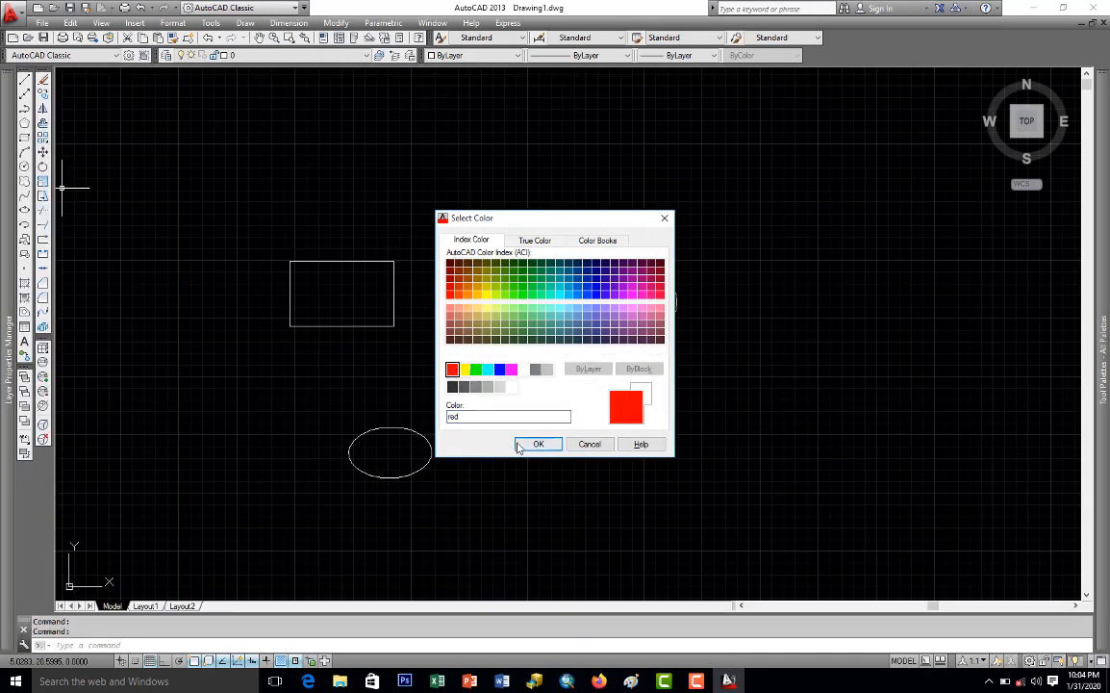
click(539, 443)
Load all available linetypes from acad.lin for the Square layer, skipping the reload of those already loaded.
mouse_move(8, 194)
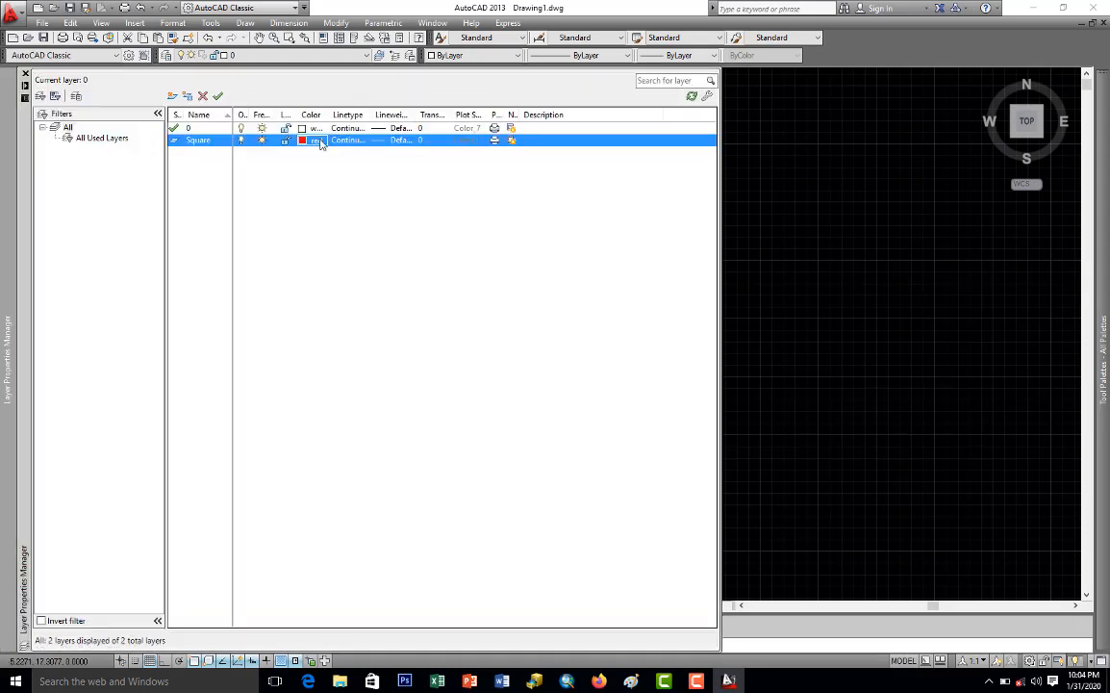
click(349, 141)
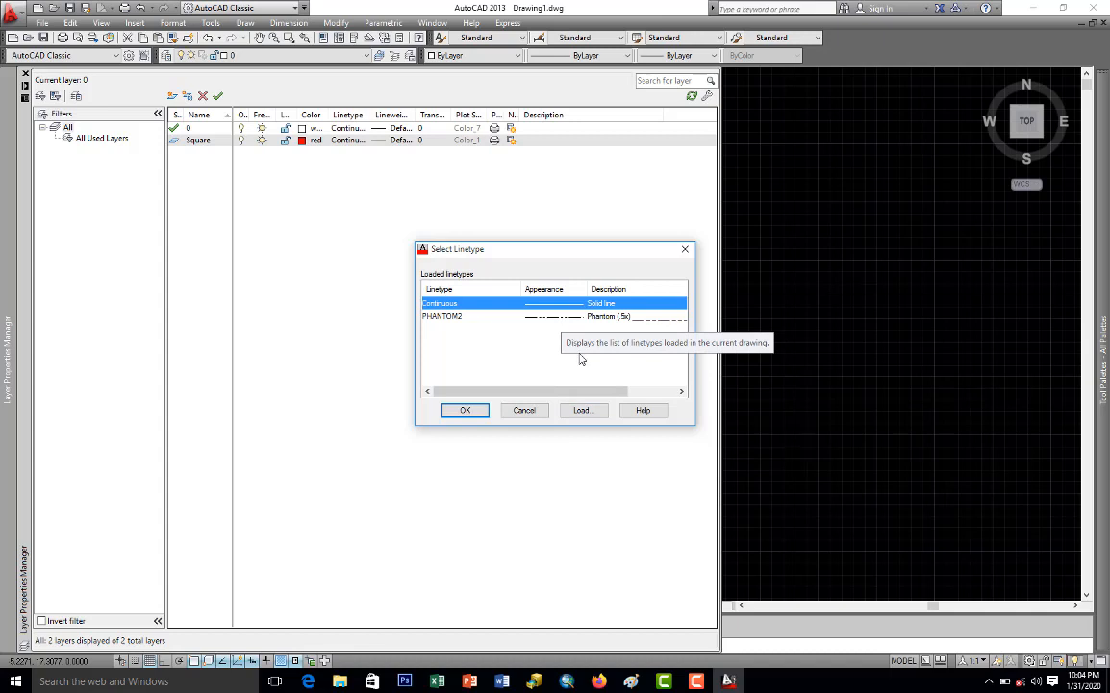
click(581, 416)
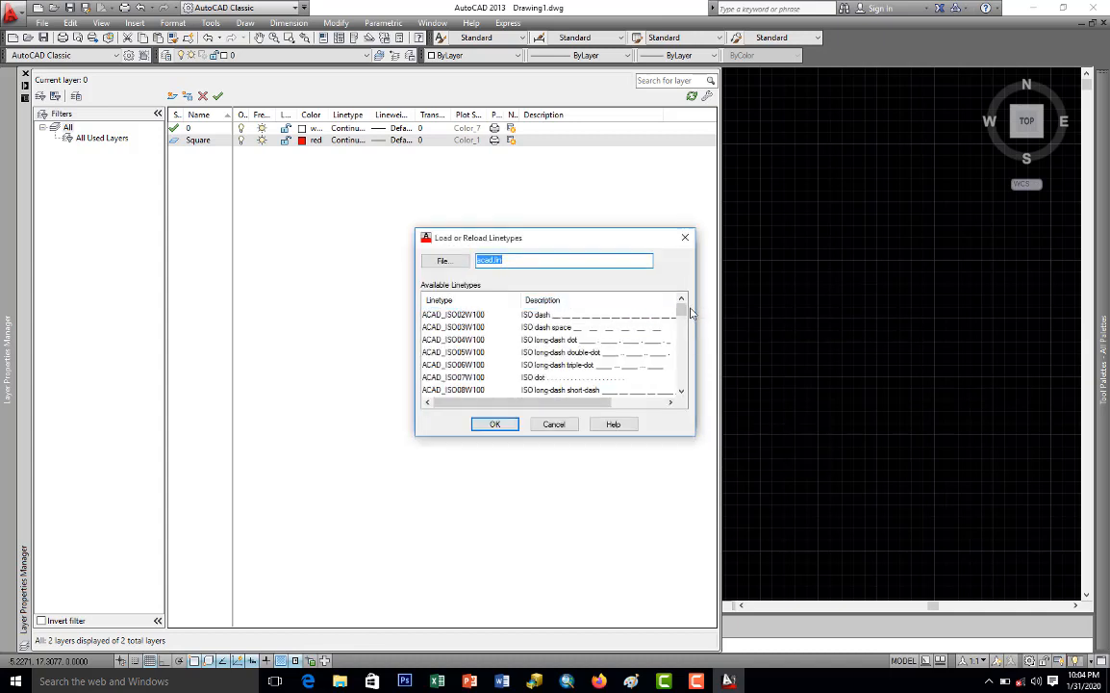
mouse_move(682, 309)
mouse_down()
mouse_move(692, 384)
mouse_move(680, 302)
mouse_up()
click(479, 341)
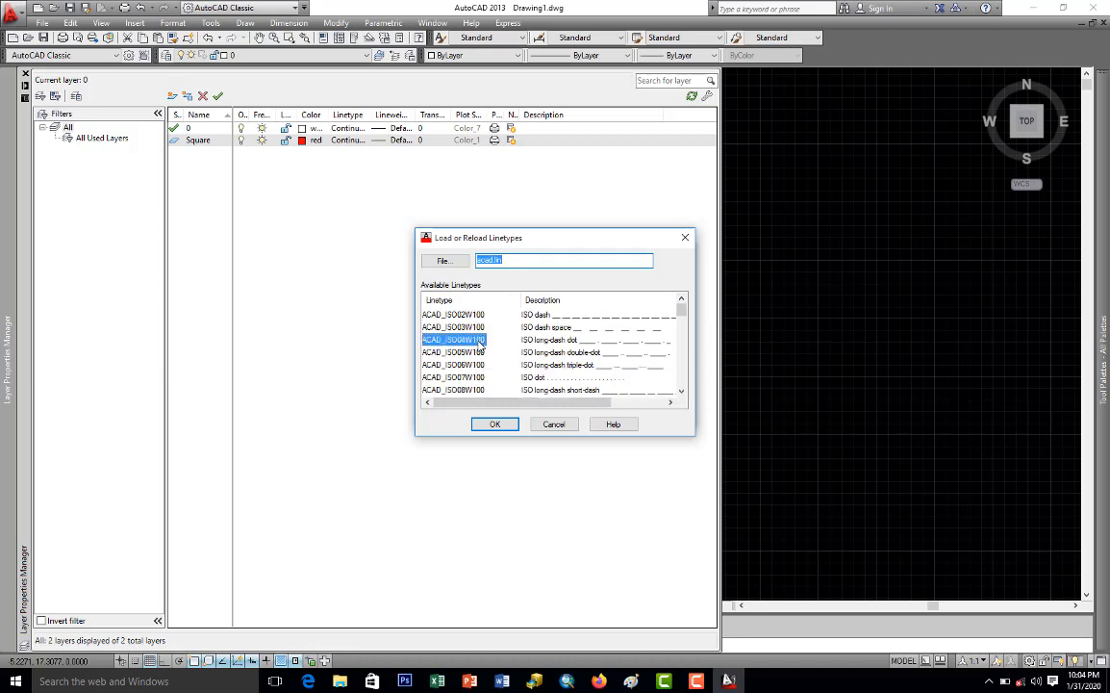
right_click(479, 345)
click(501, 349)
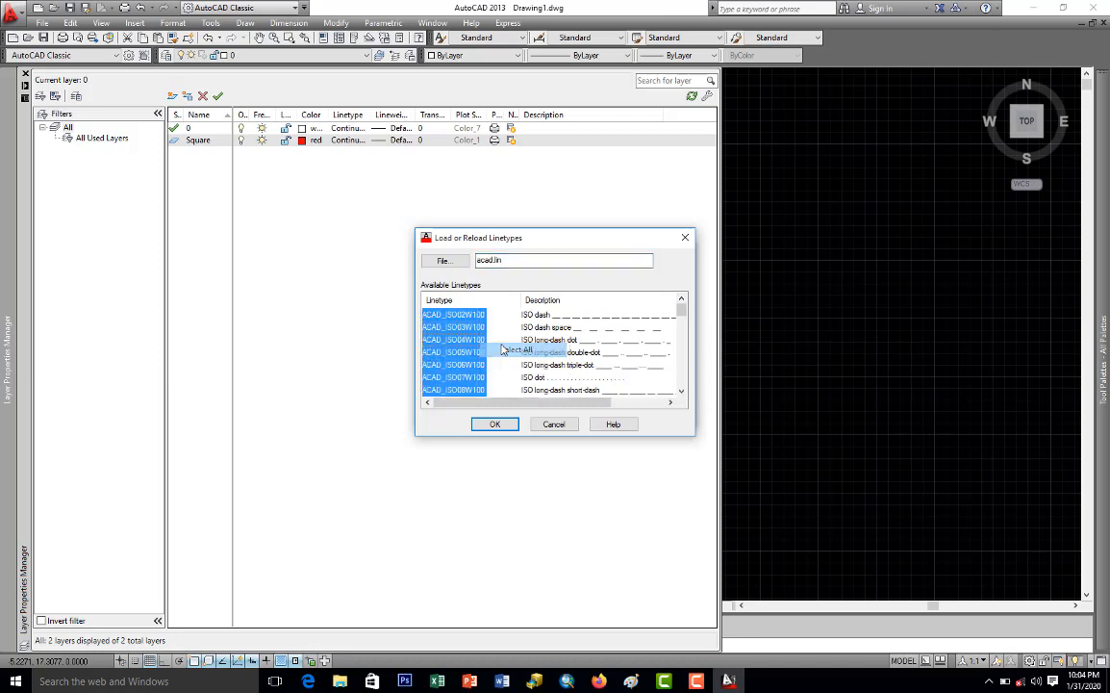
click(510, 425)
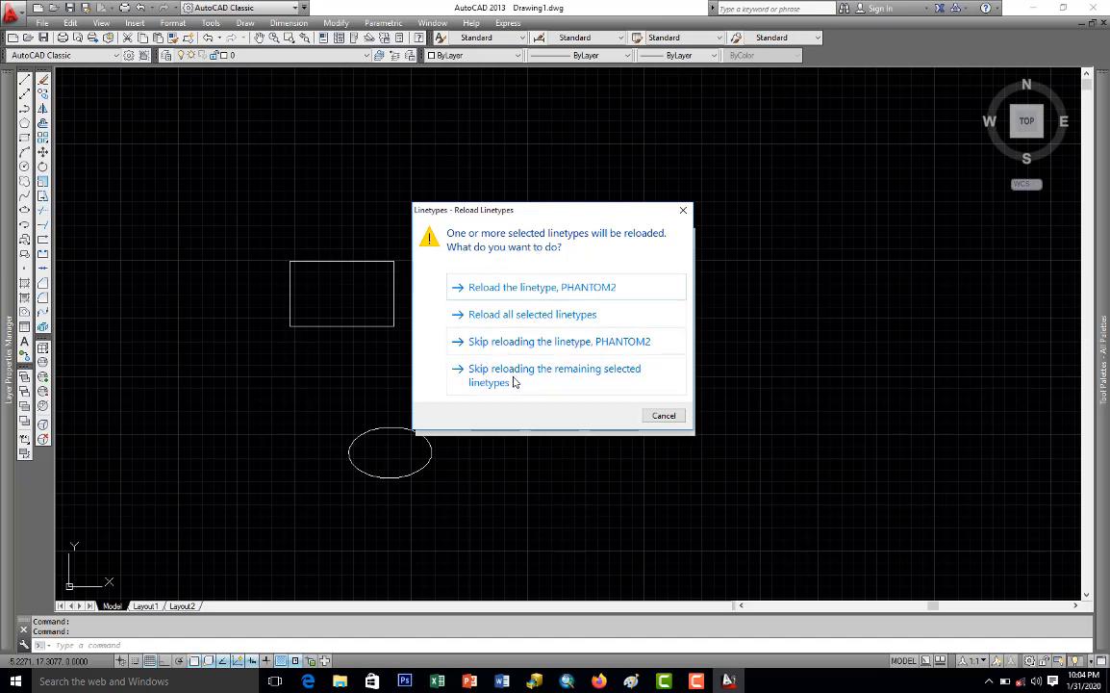
click(578, 387)
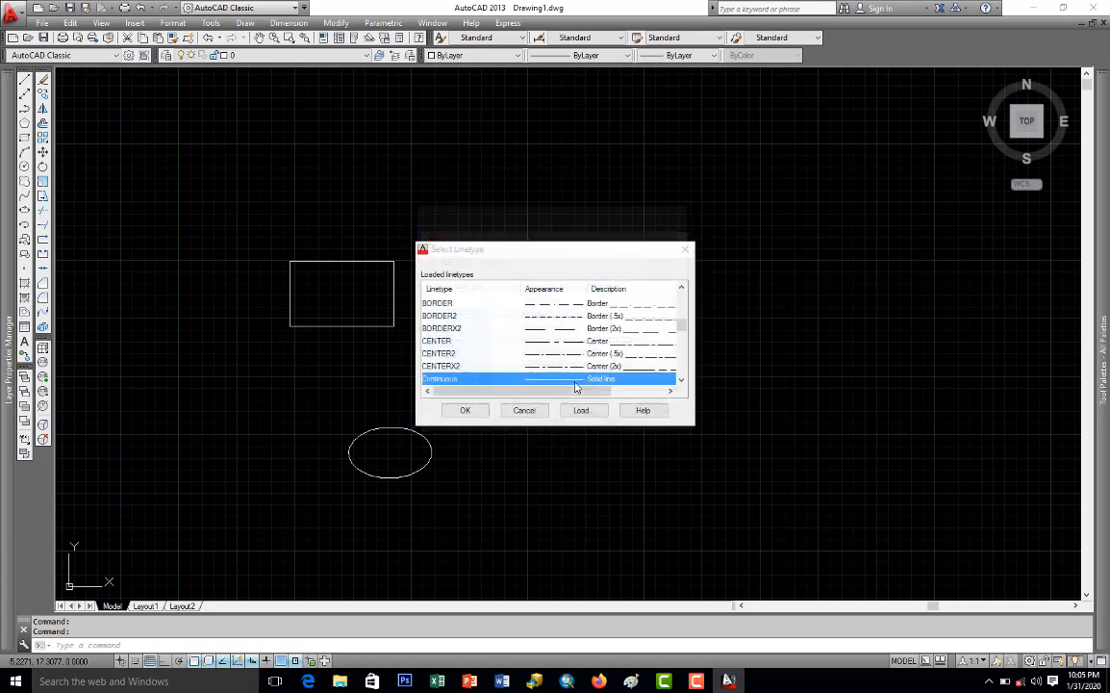
click(464, 410)
Assign the ACAD_ISO13W100 double-dash double-dot linetype to the Square layer.
mouse_move(4, 163)
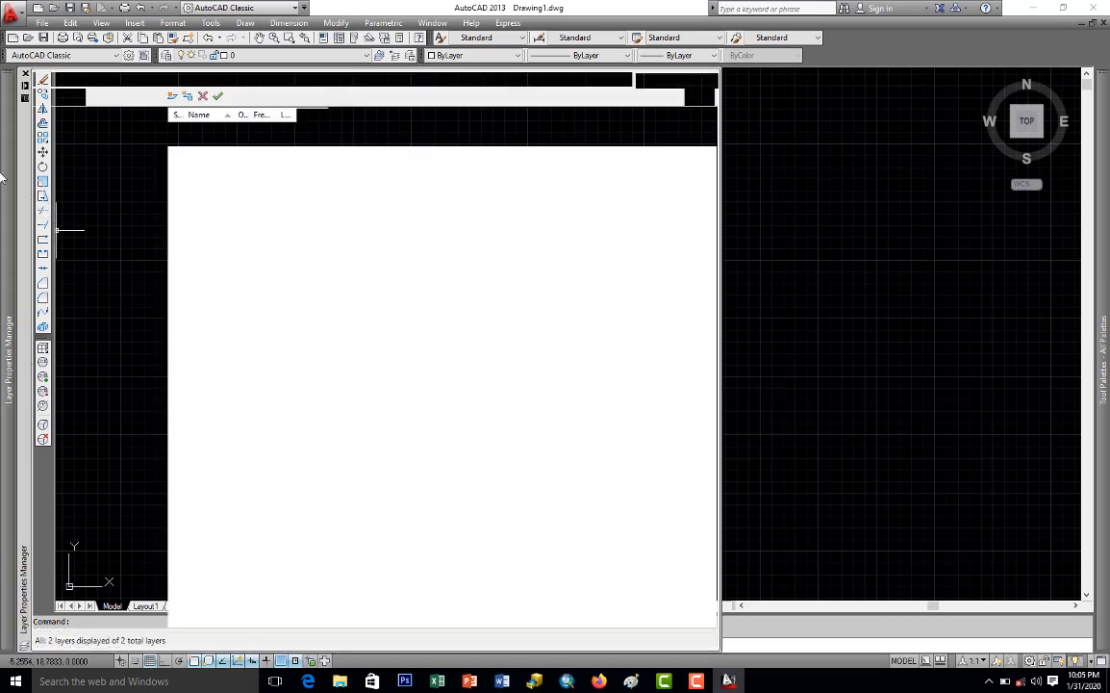
click(352, 142)
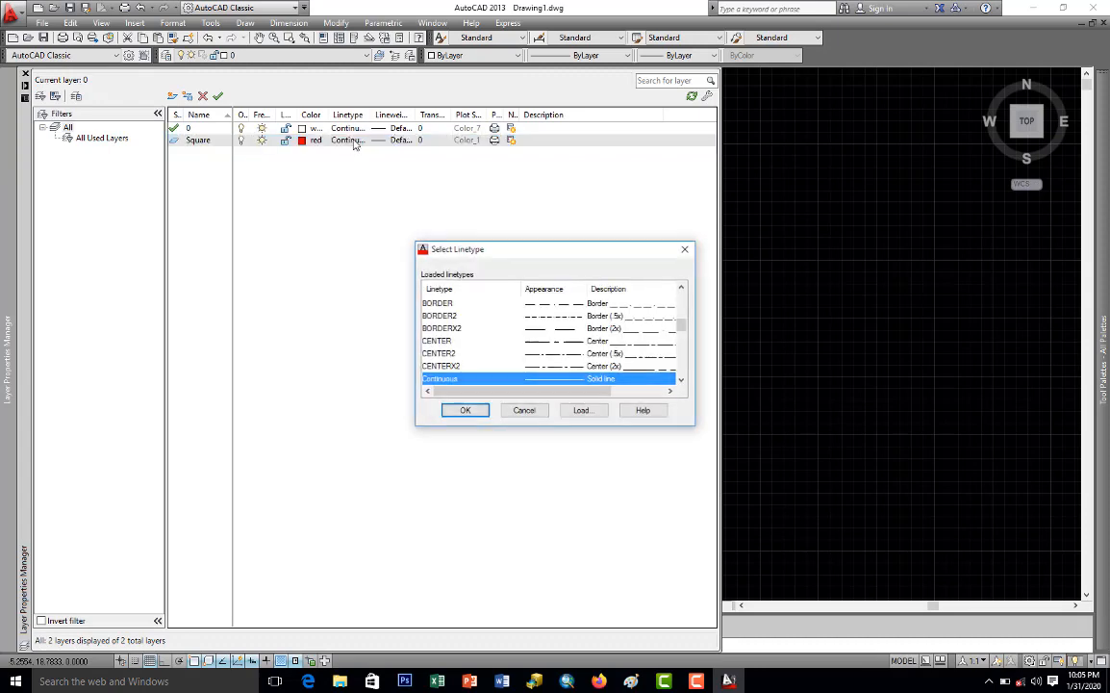
scroll(567, 361, up, 3)
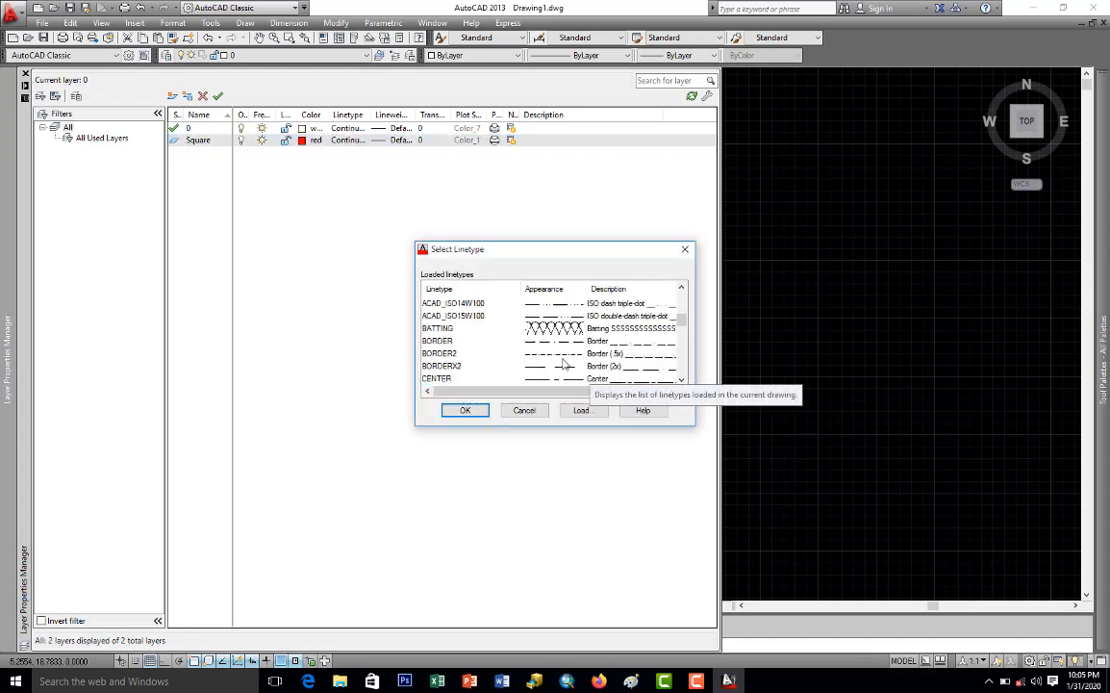
scroll(556, 352, down, 5)
scroll(556, 353, up, 3)
scroll(558, 353, up, 4)
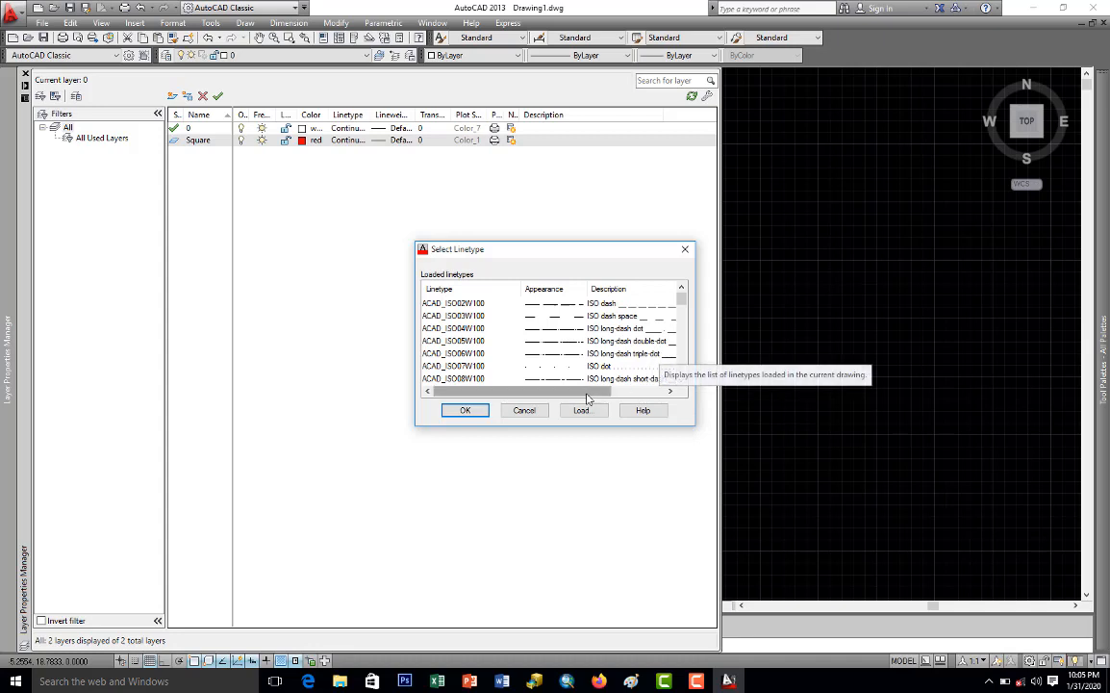
drag(589, 393, 530, 404)
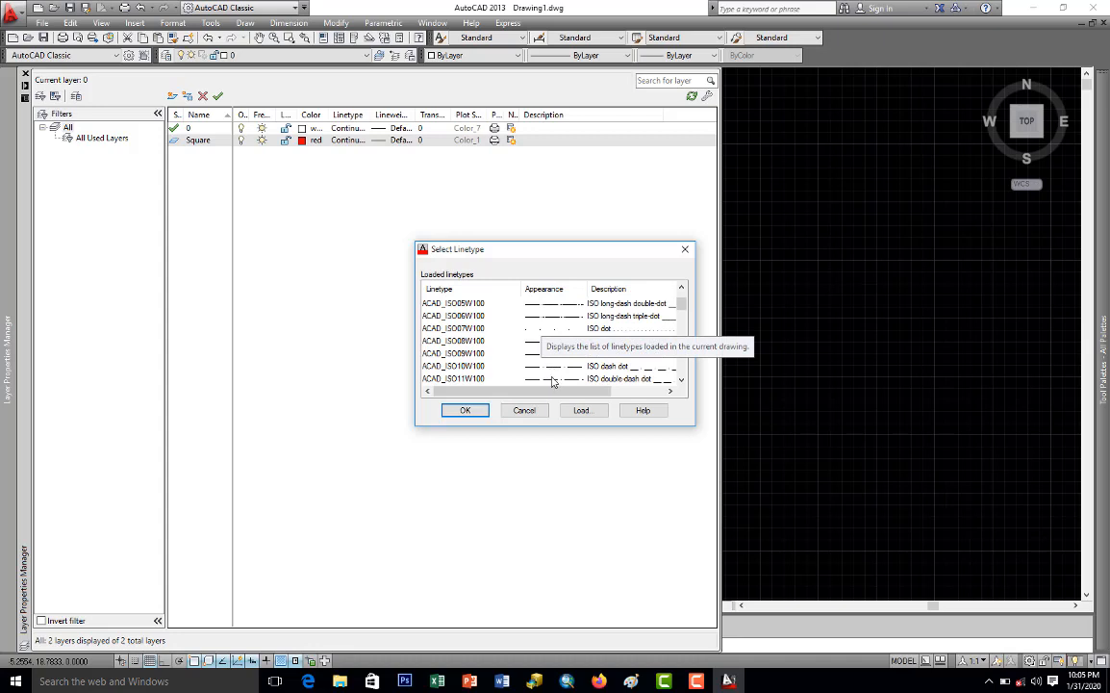
scroll(549, 368, down, 1)
click(549, 368)
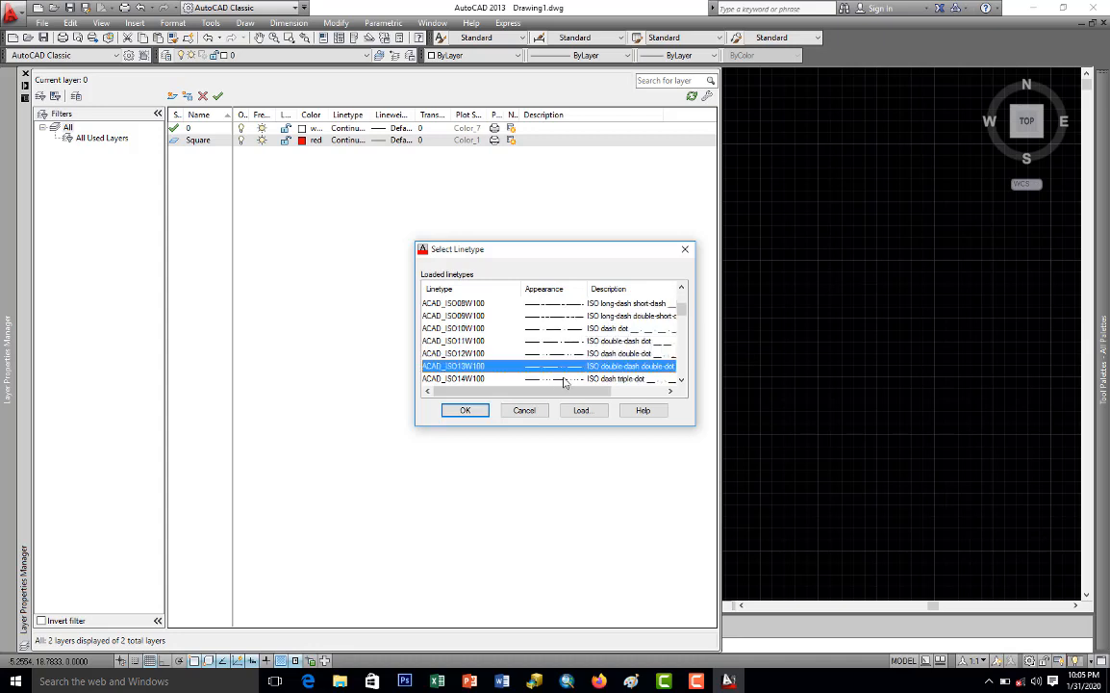
click(465, 410)
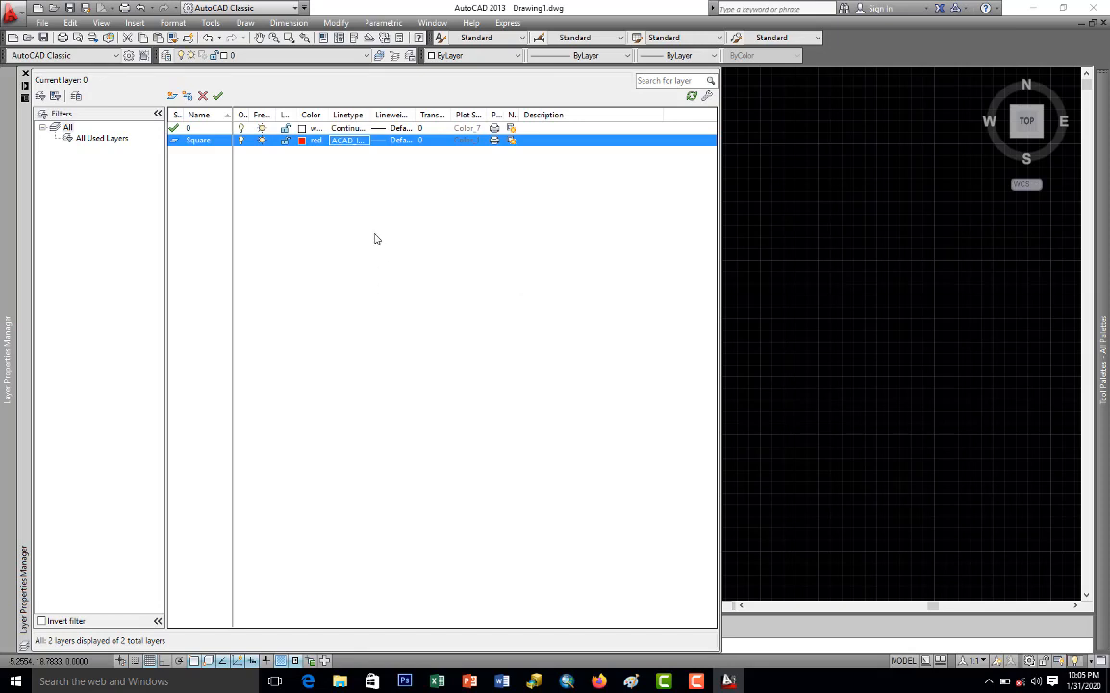
Set the Square layer's lineweight to 0.40 mm.
click(394, 140)
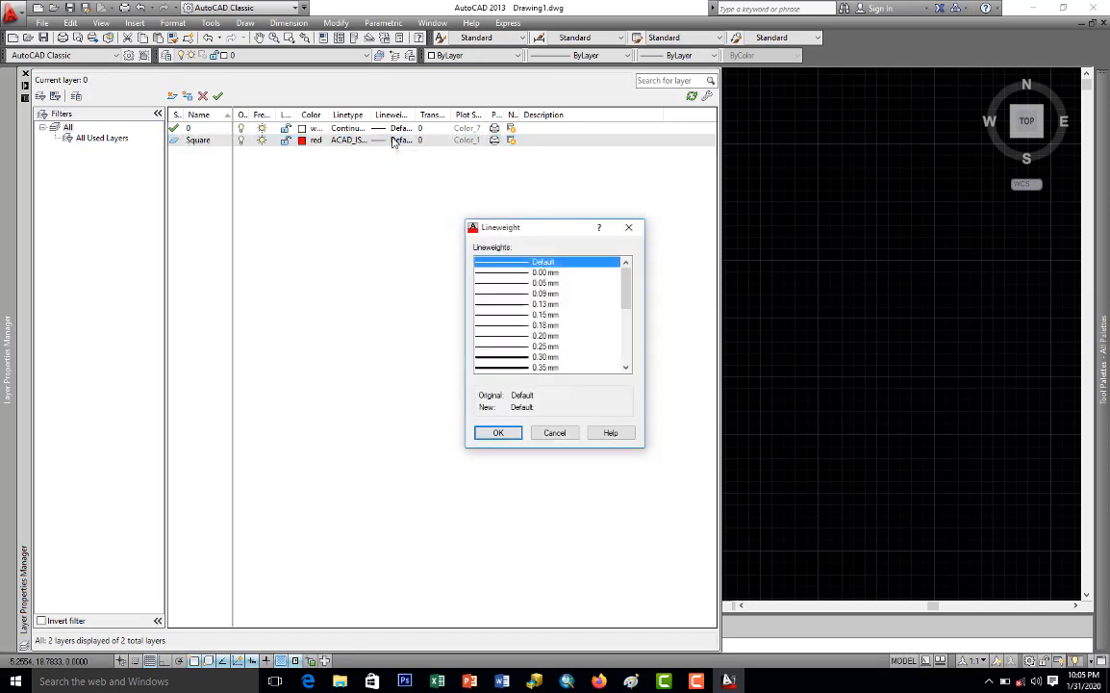
scroll(618, 298, down, 4)
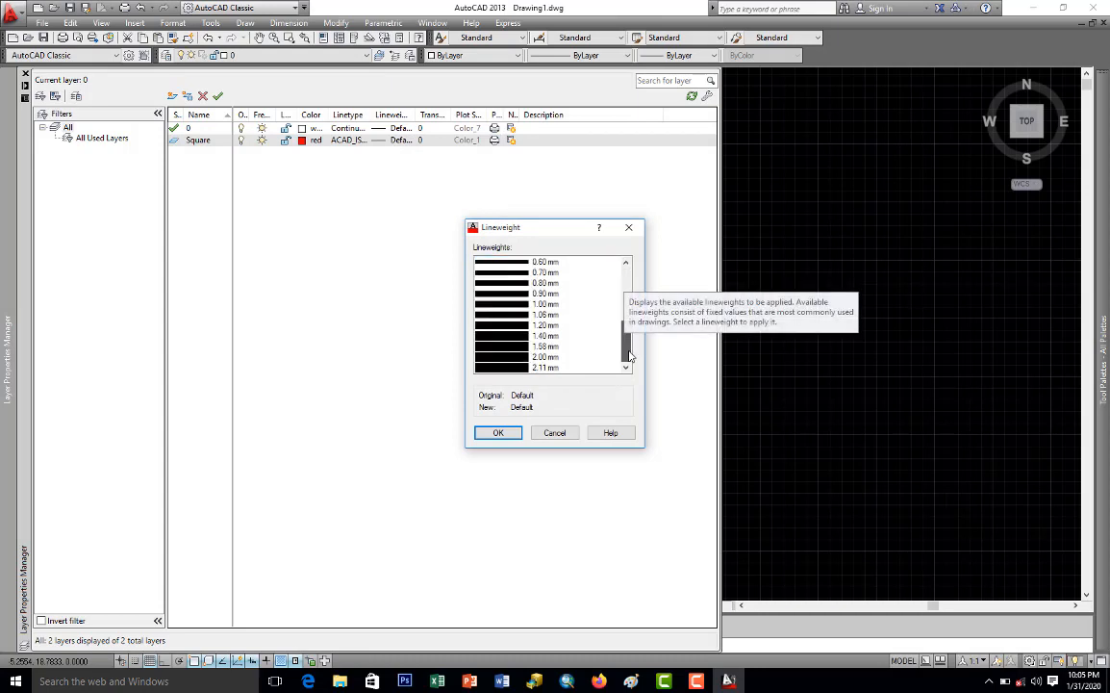
scroll(620, 325, up, 4)
scroll(621, 325, down, 2)
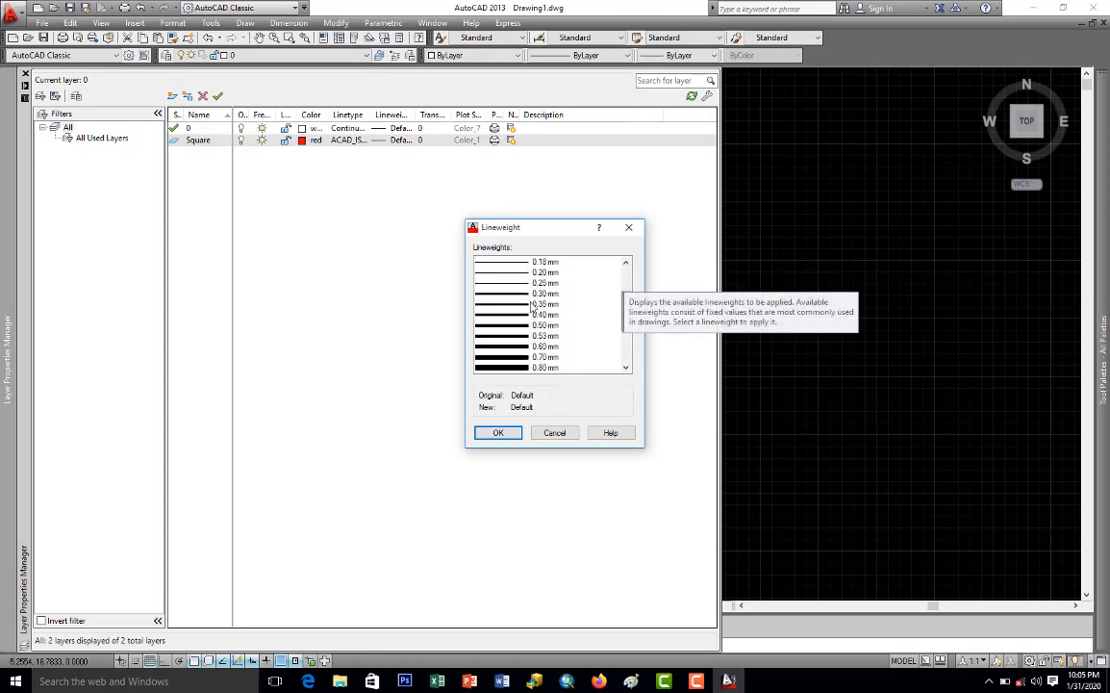
click(505, 315)
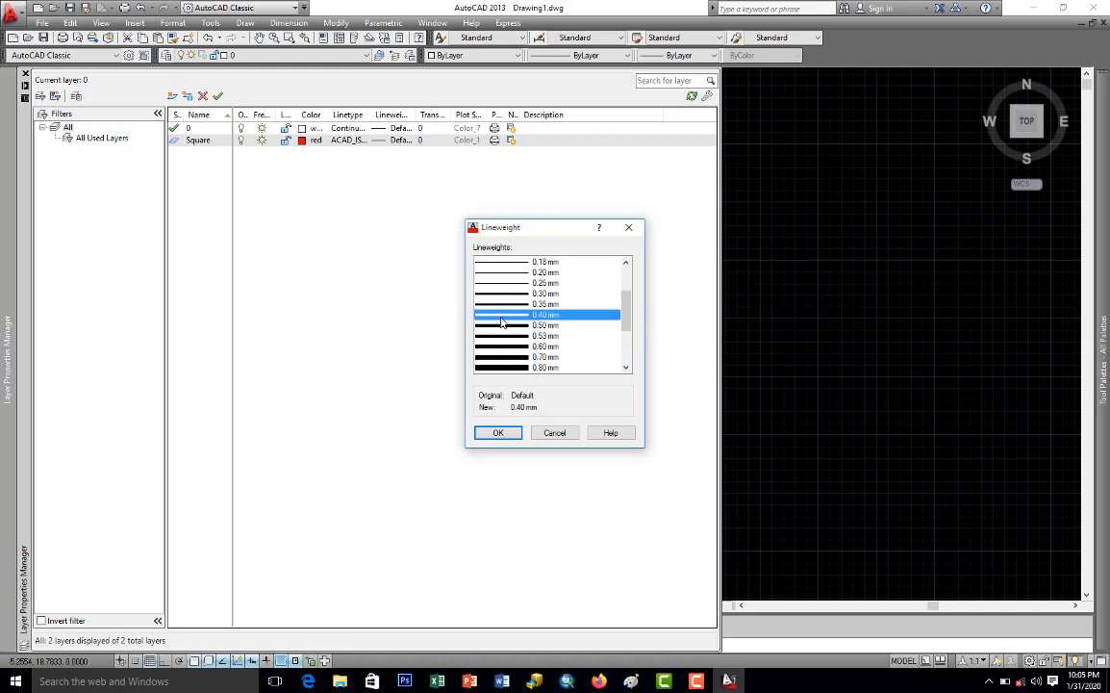
click(499, 434)
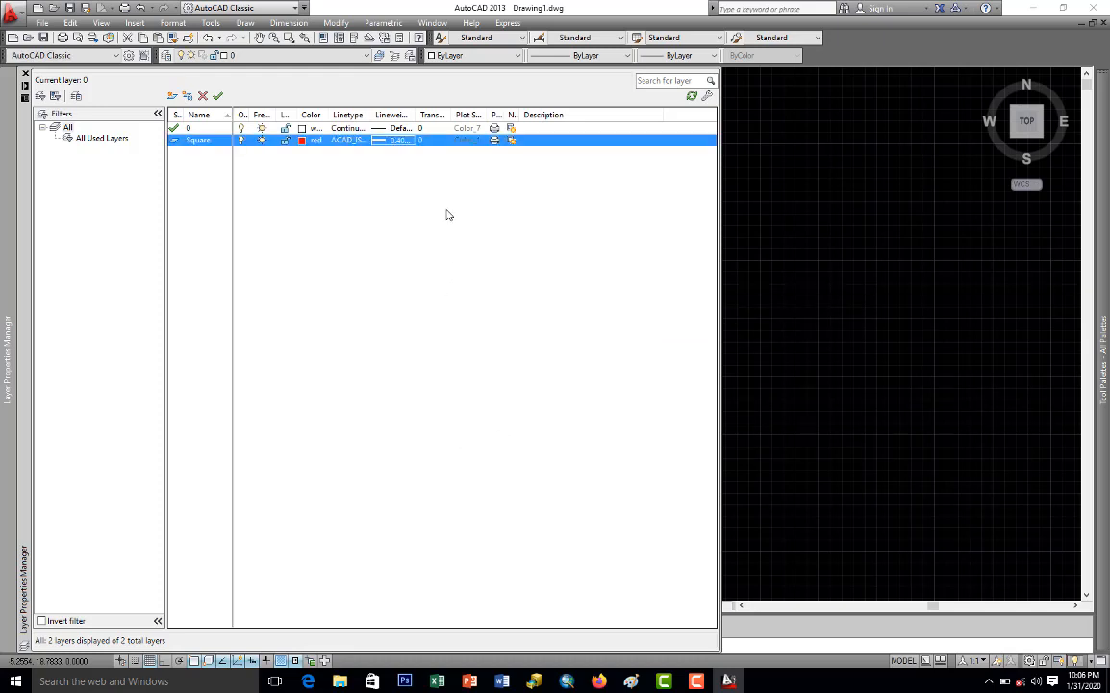
Review the Square layer's transparency setting and accept the value 0.
click(430, 143)
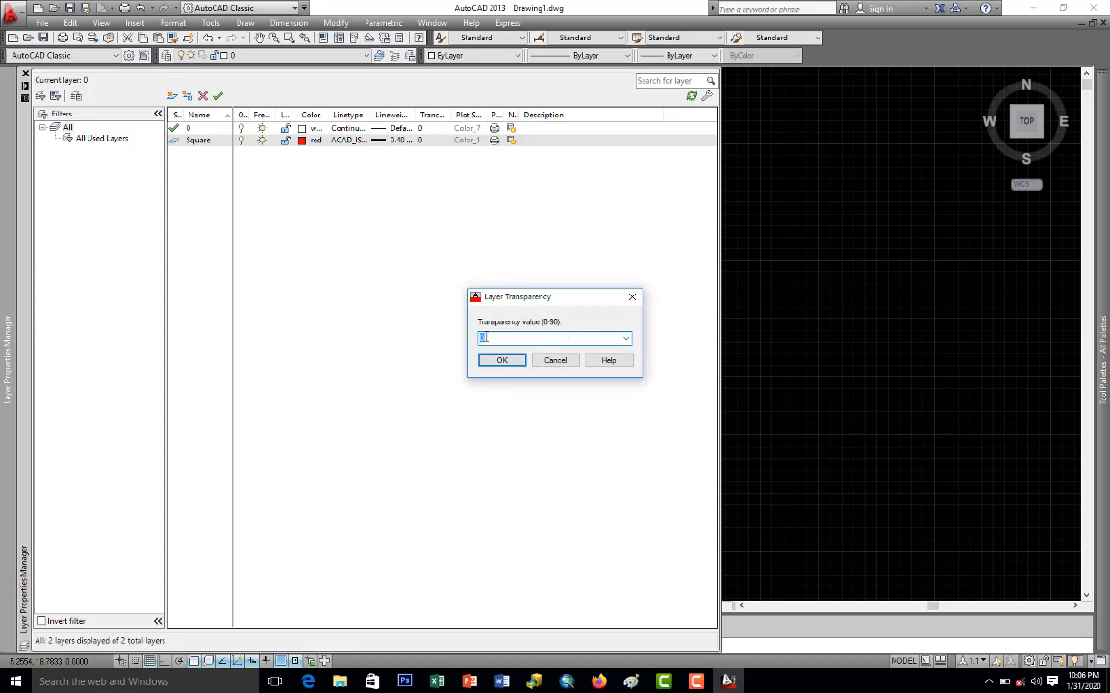
click(502, 360)
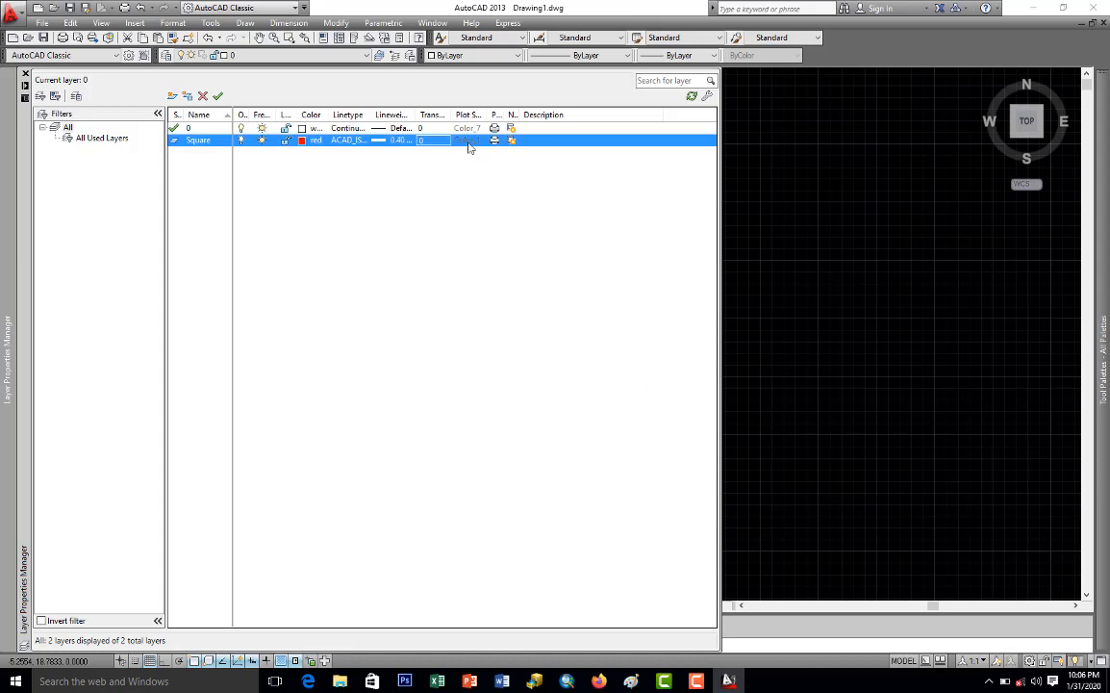
click(424, 139)
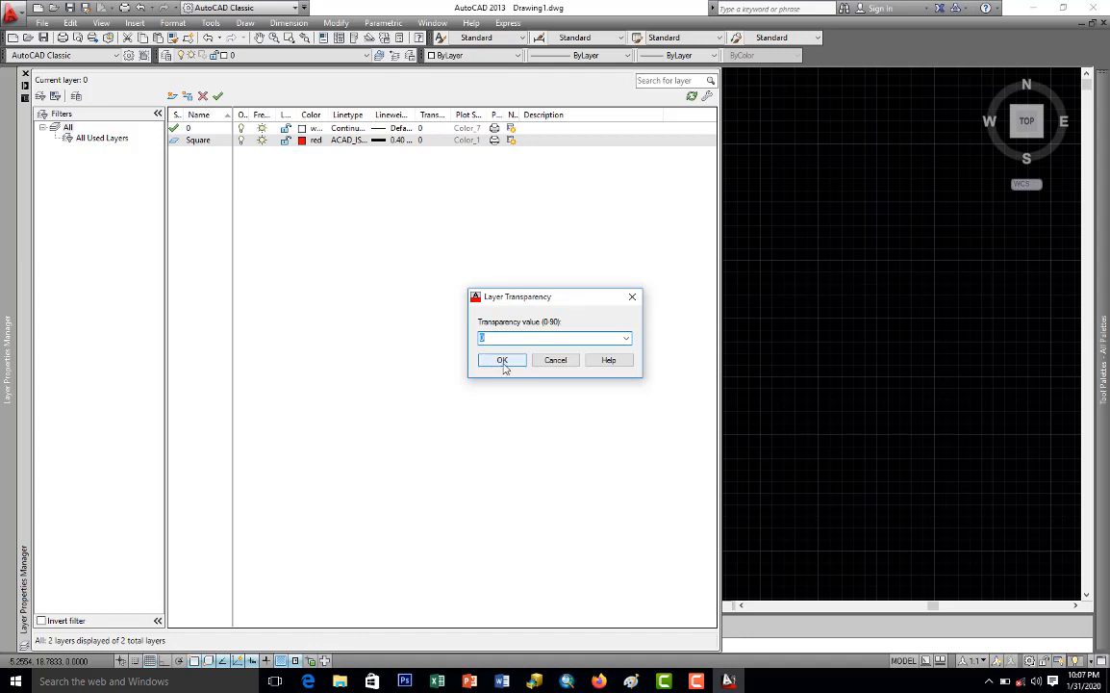
click(503, 366)
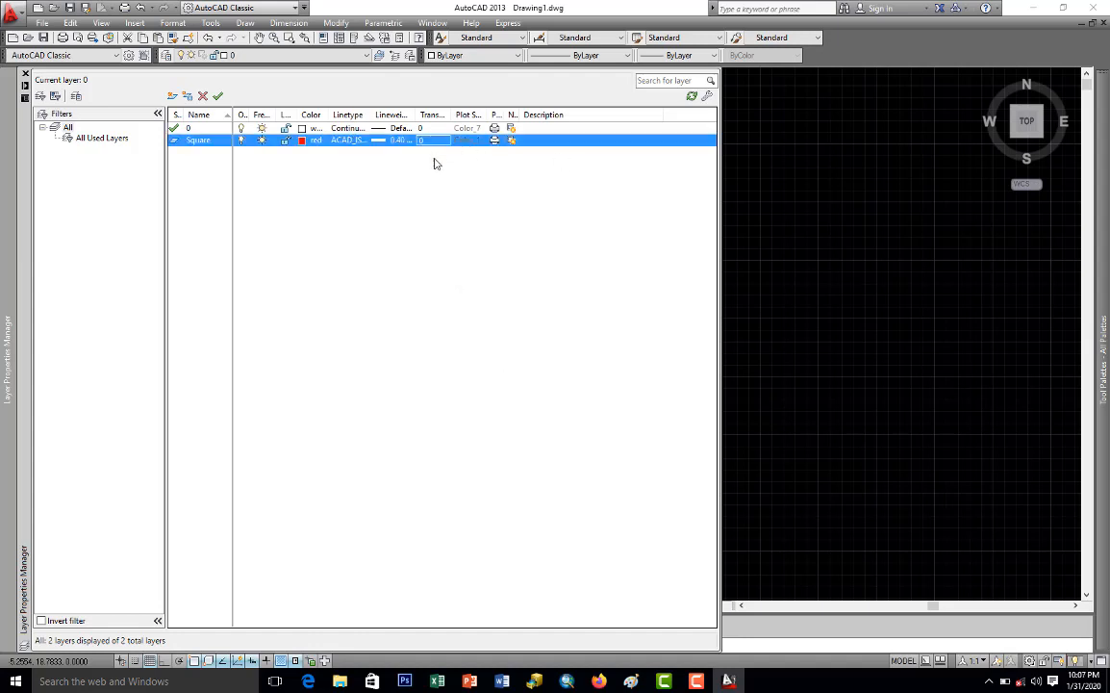
Create another layer named Circle and set its color to blue.
click(172, 96)
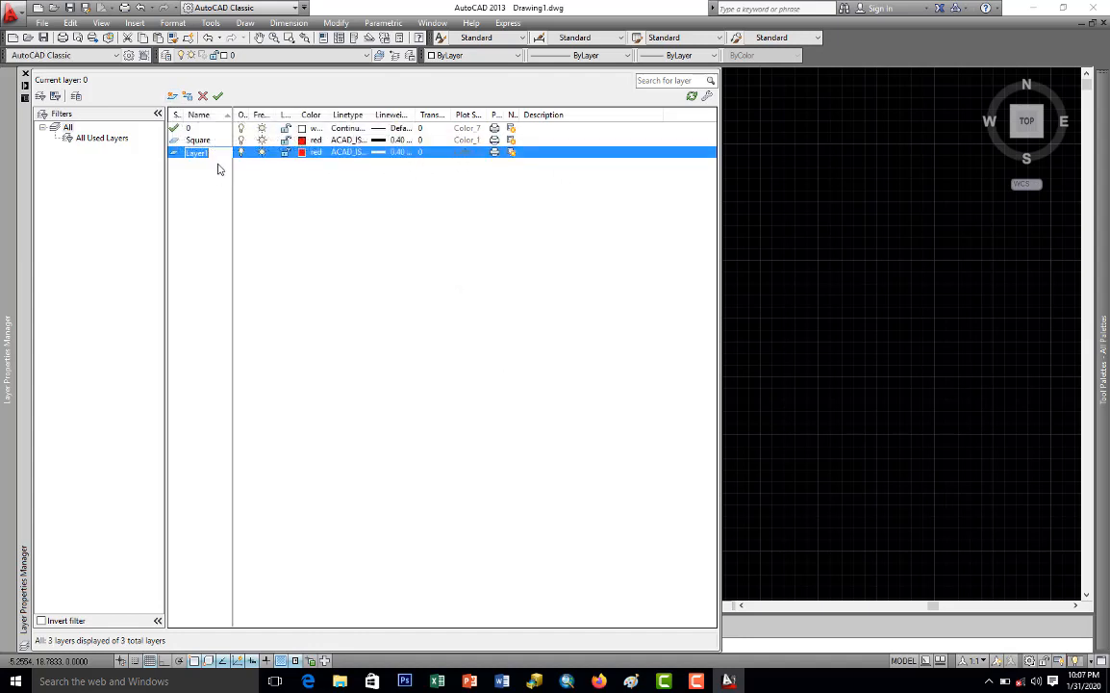
key(BackSpace)
text(Circle)
click(304, 153)
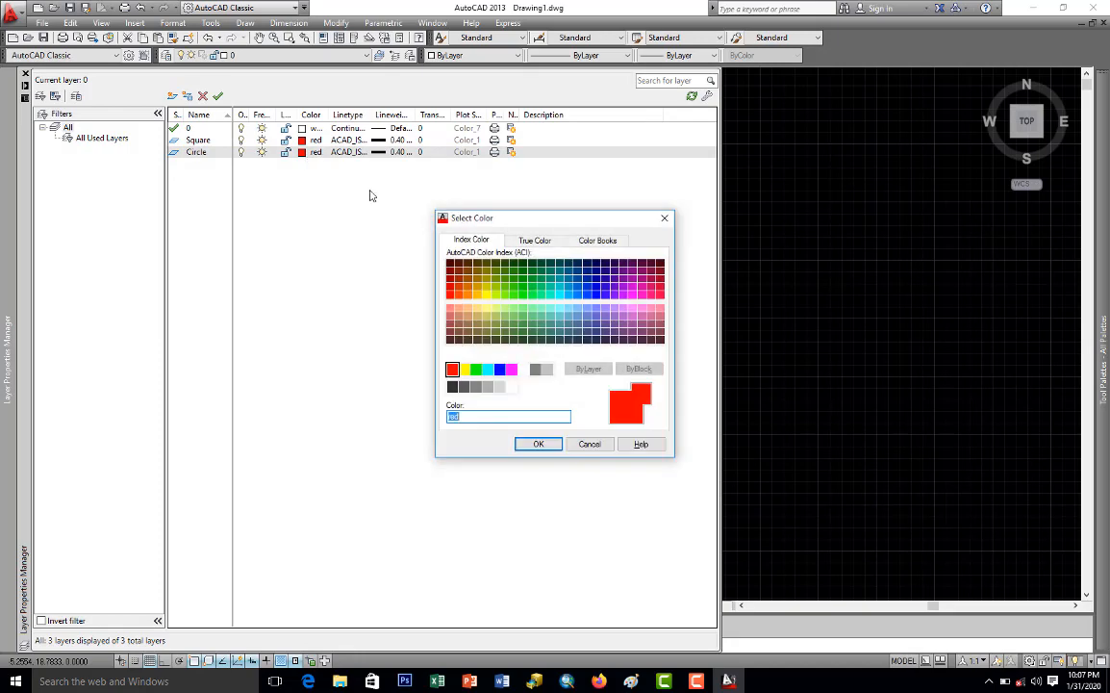
click(500, 369)
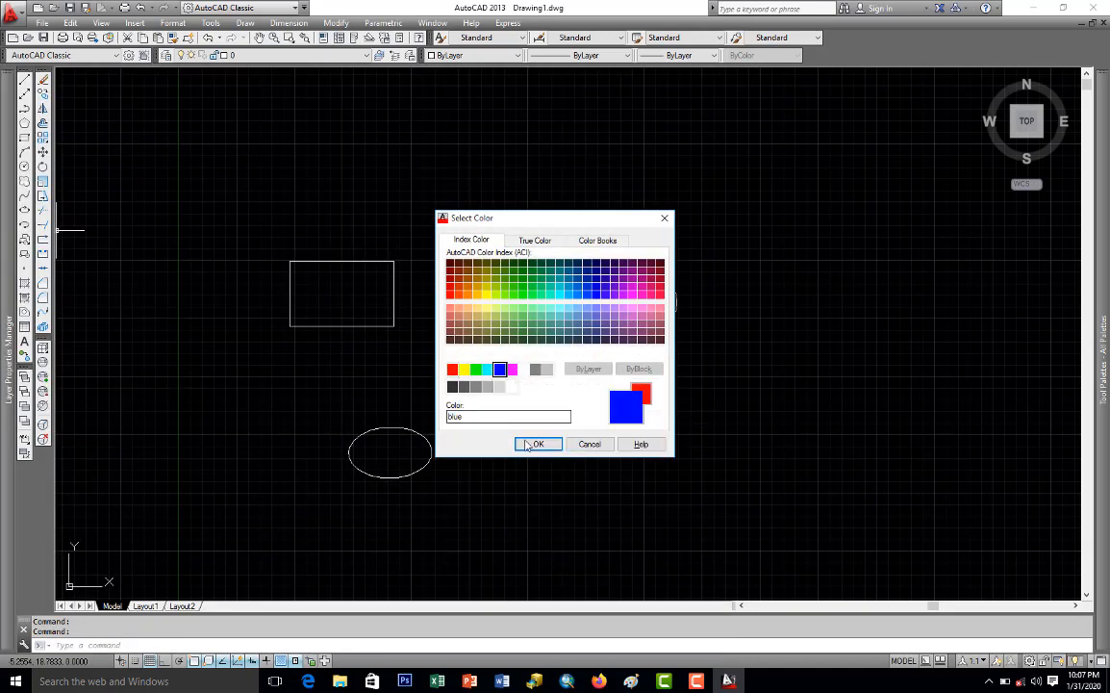
key(Return)
Assign the ACAD_ISO08W100 long-dash short-dash linetype to the Circle layer.
mouse_move(10, 289)
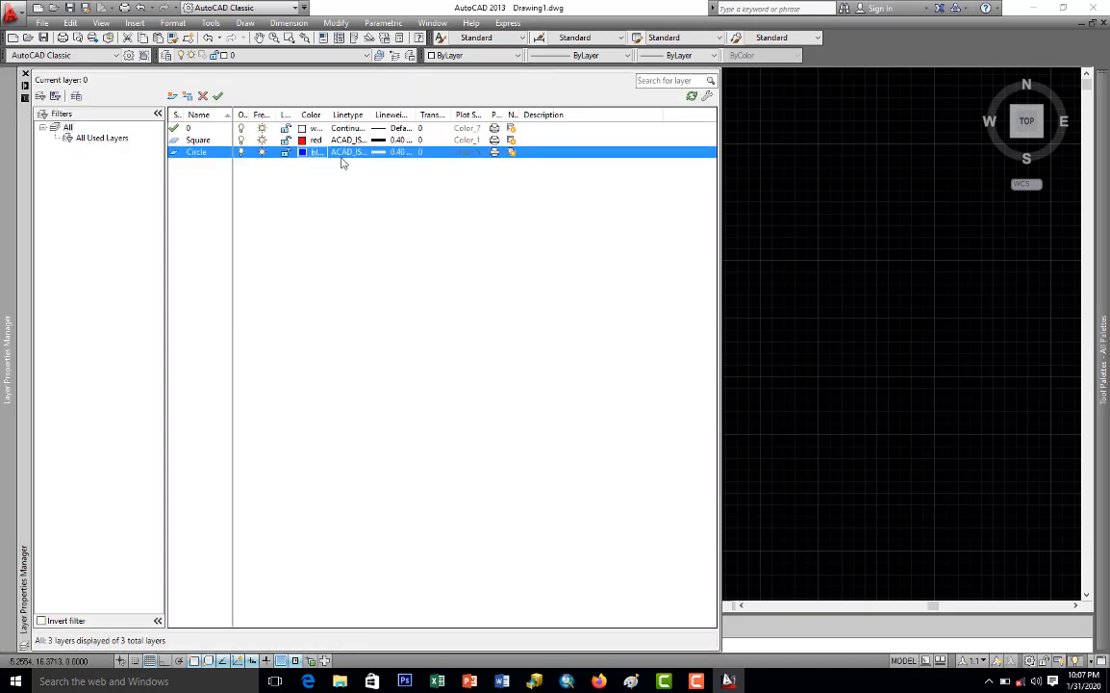
click(346, 154)
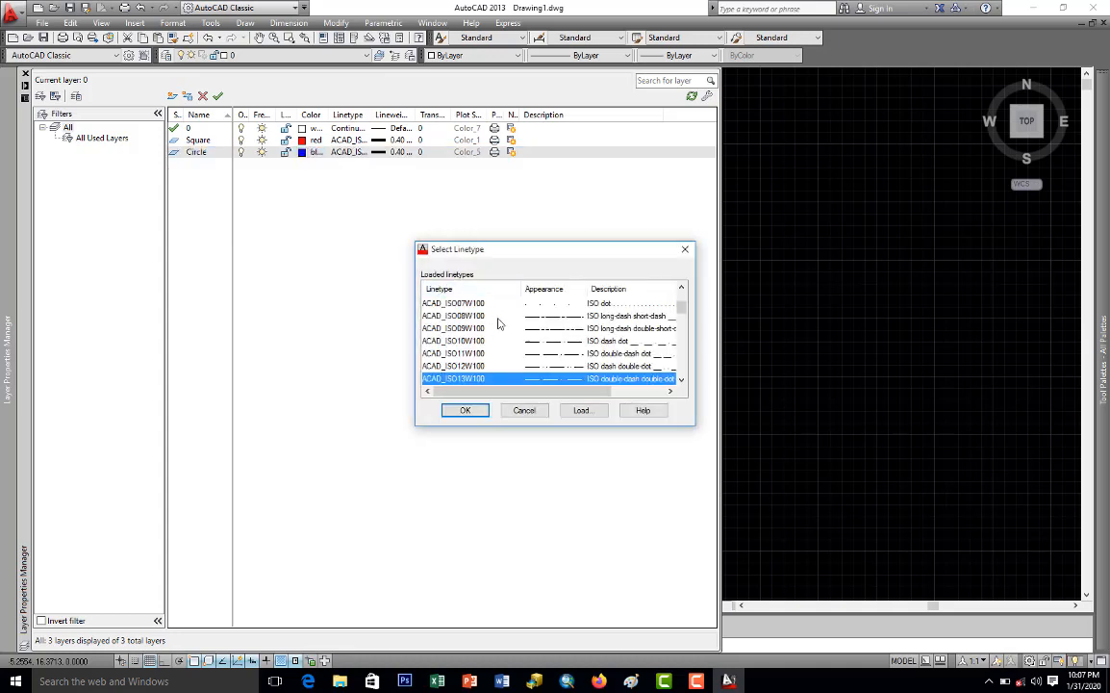
click(542, 319)
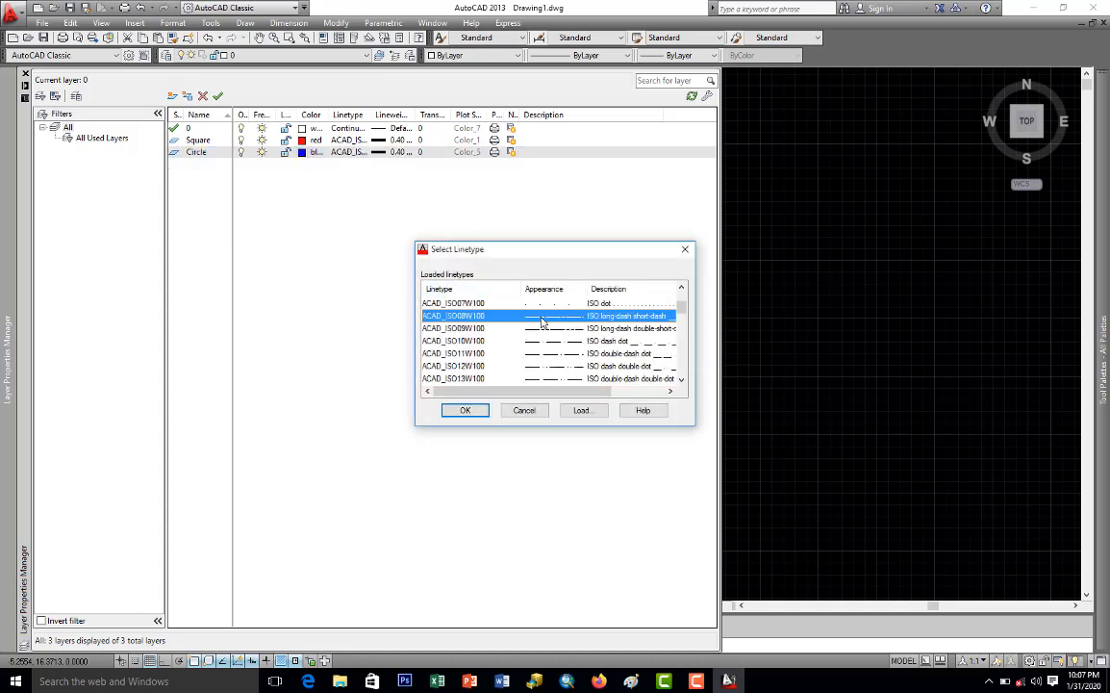
click(465, 410)
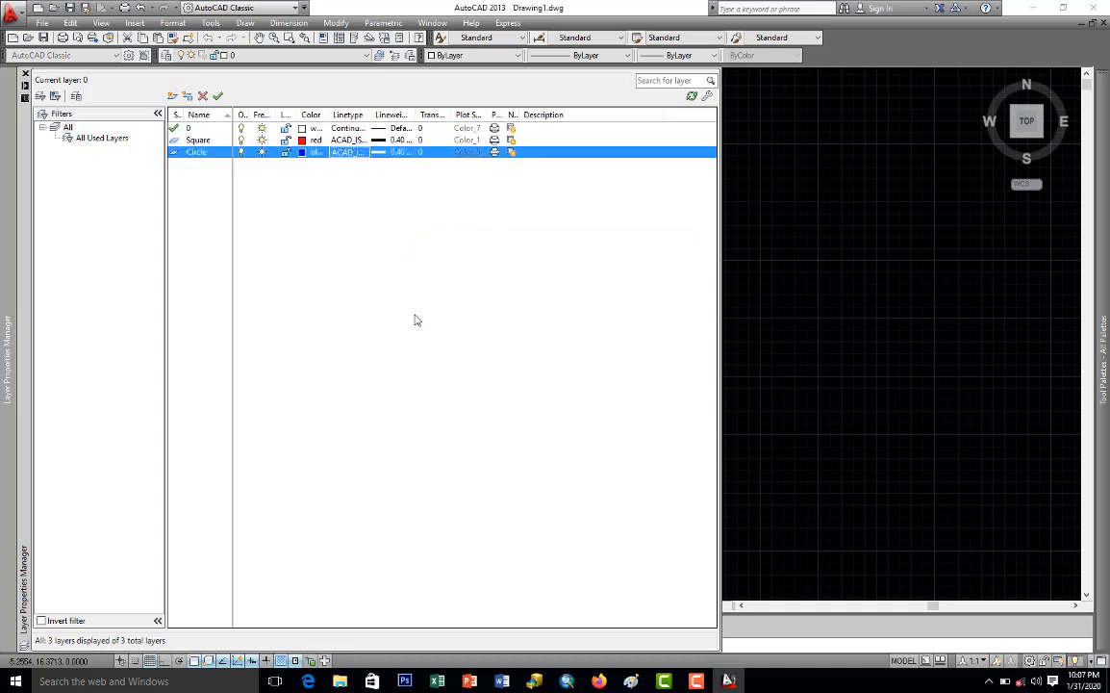
Check the Circle layer's lineweight setting and accept 0.40 mm.
click(386, 161)
scroll(499, 301, down, 2)
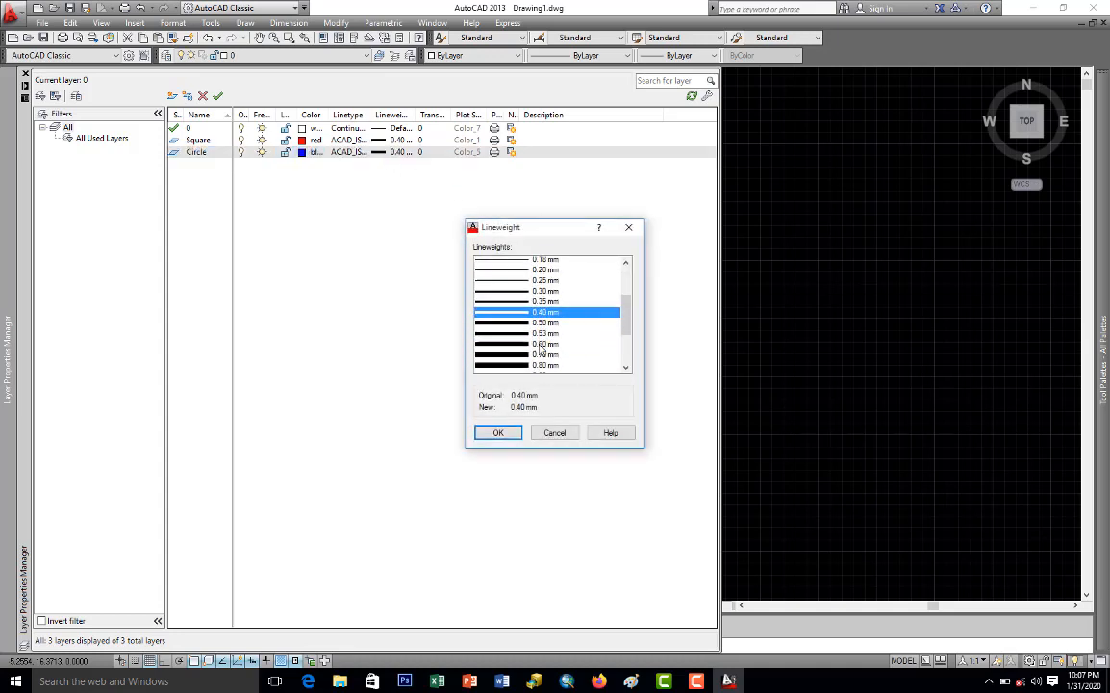
click(508, 434)
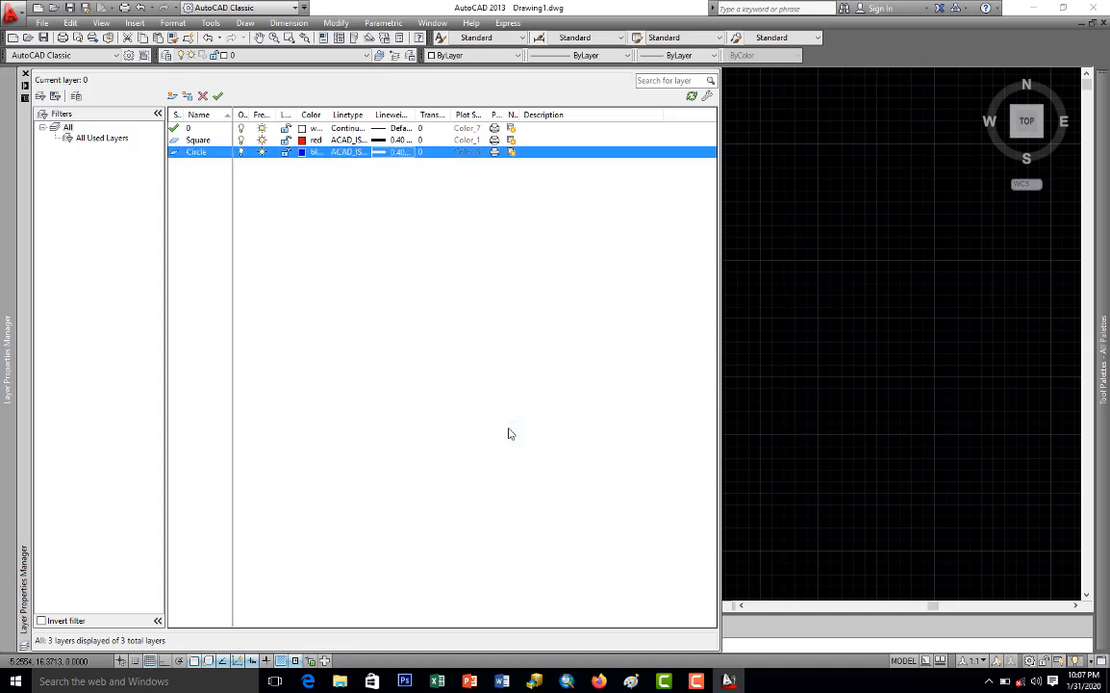
Create another layer named Ellipse and set its color to yellow.
click(172, 96)
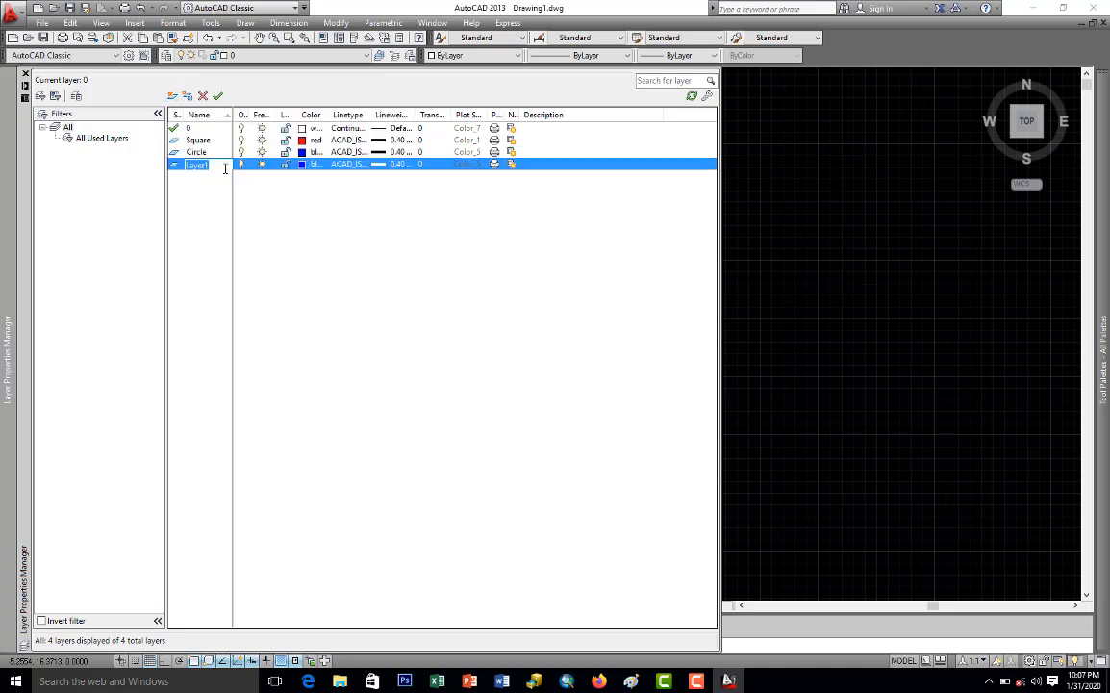
key(BackSpace)
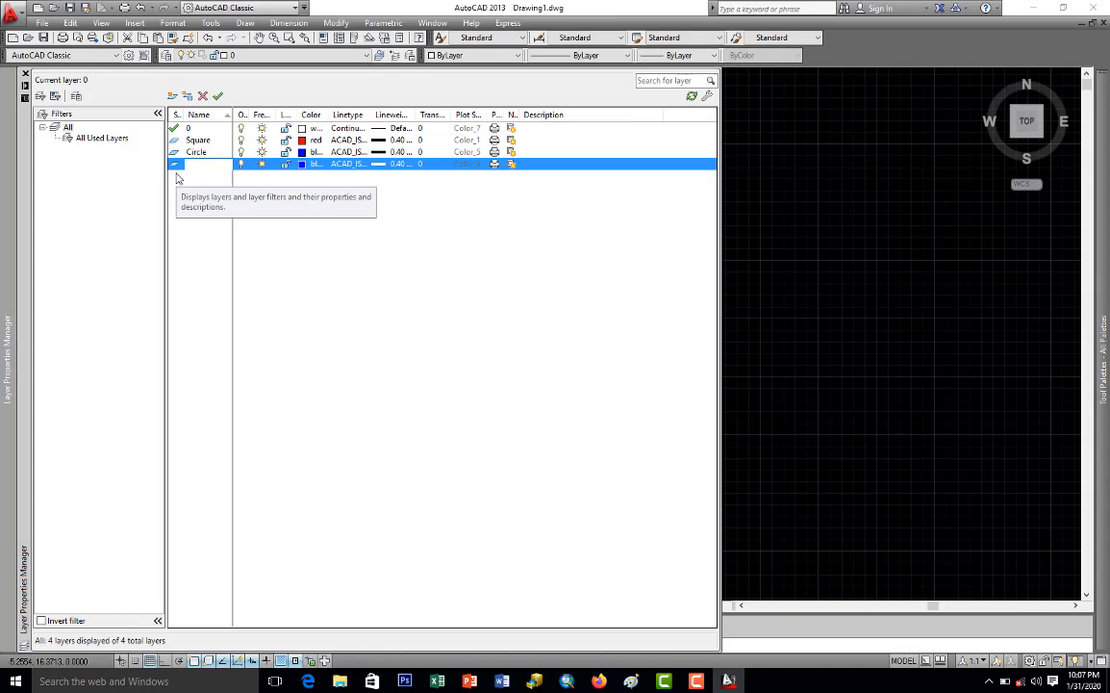
text(Ellipse)
click(306, 163)
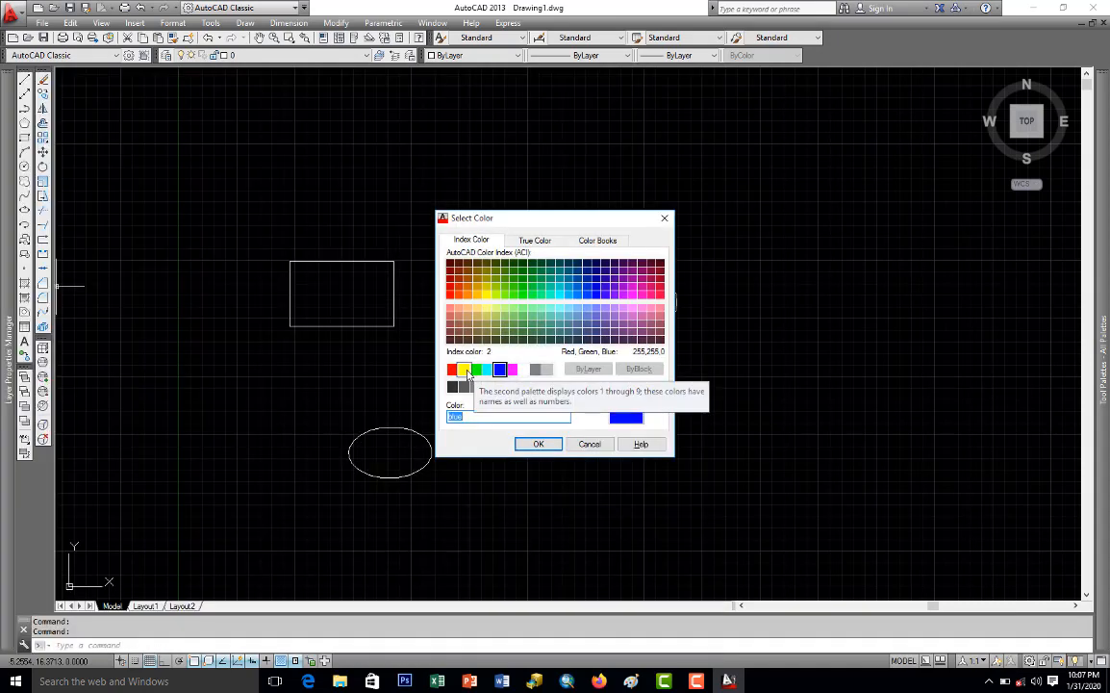
click(464, 370)
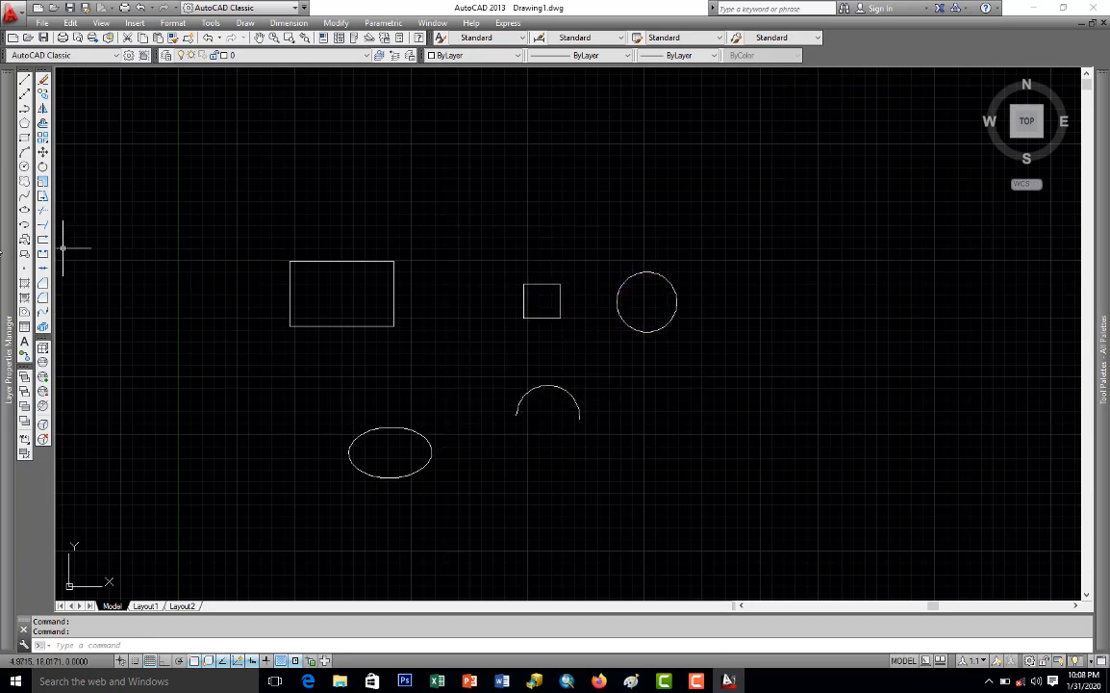
mouse_move(5, 227)
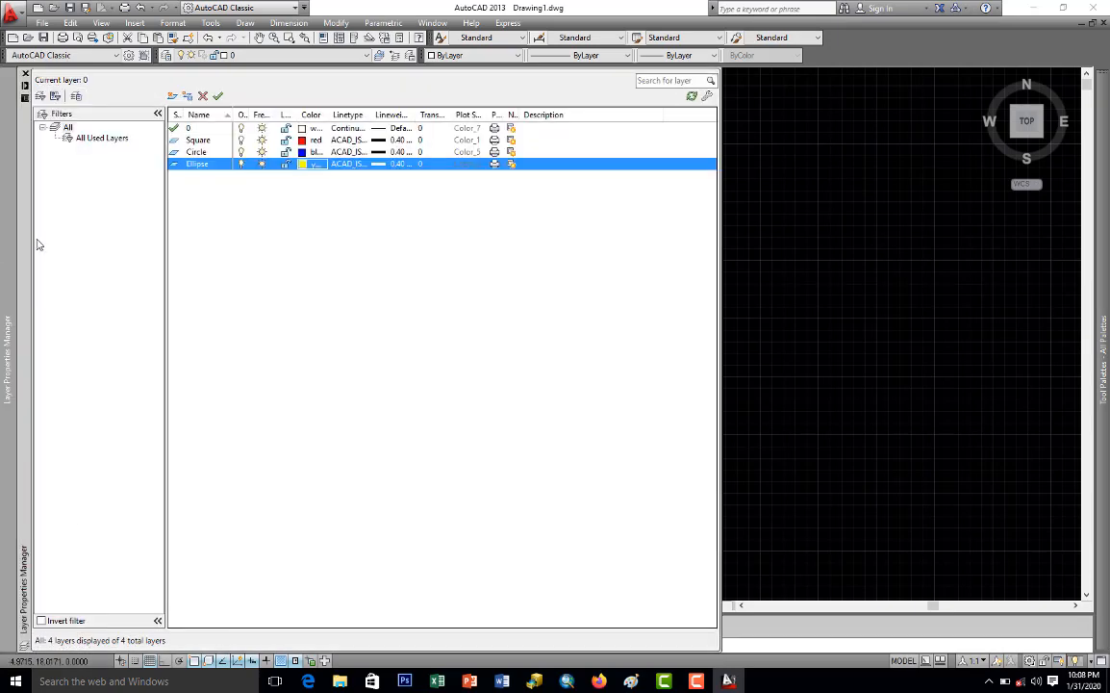
Assign the ACAD_ISO12W100 dash double-dot linetype to the Ellipse layer.
click(348, 165)
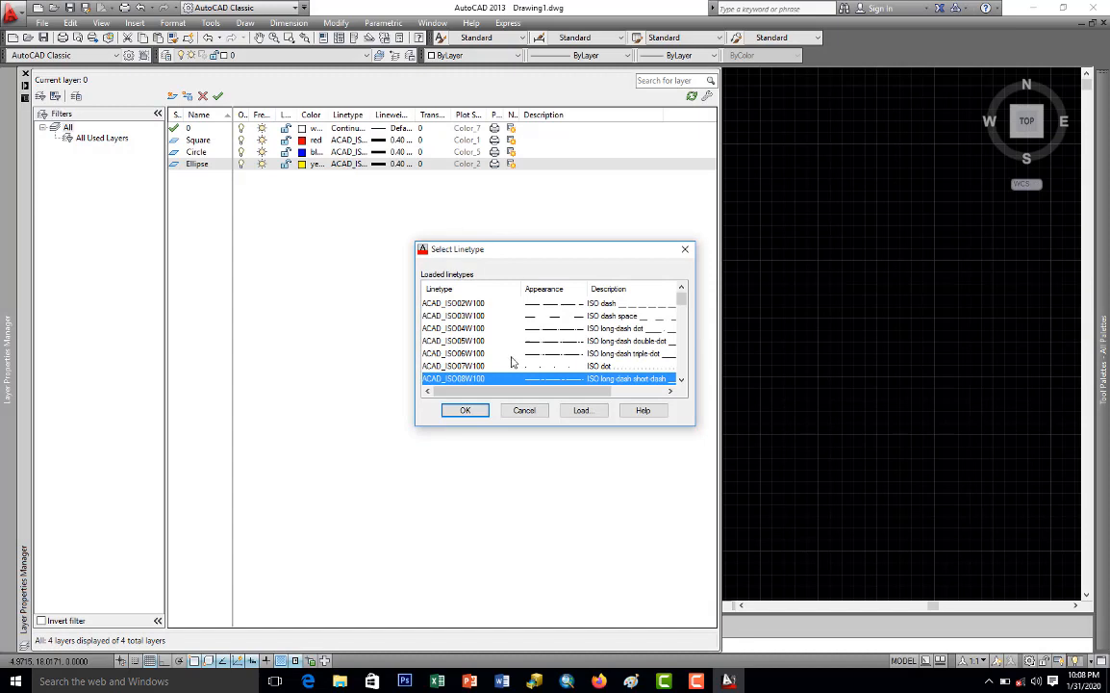
scroll(535, 332, down, 2)
click(575, 356)
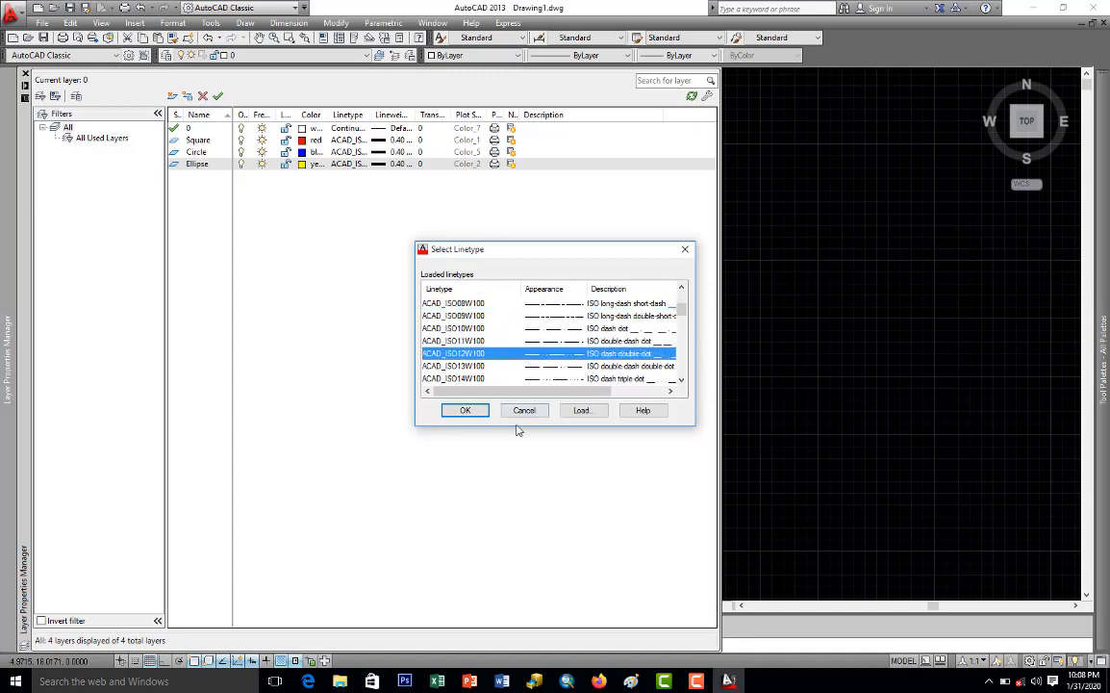
click(465, 410)
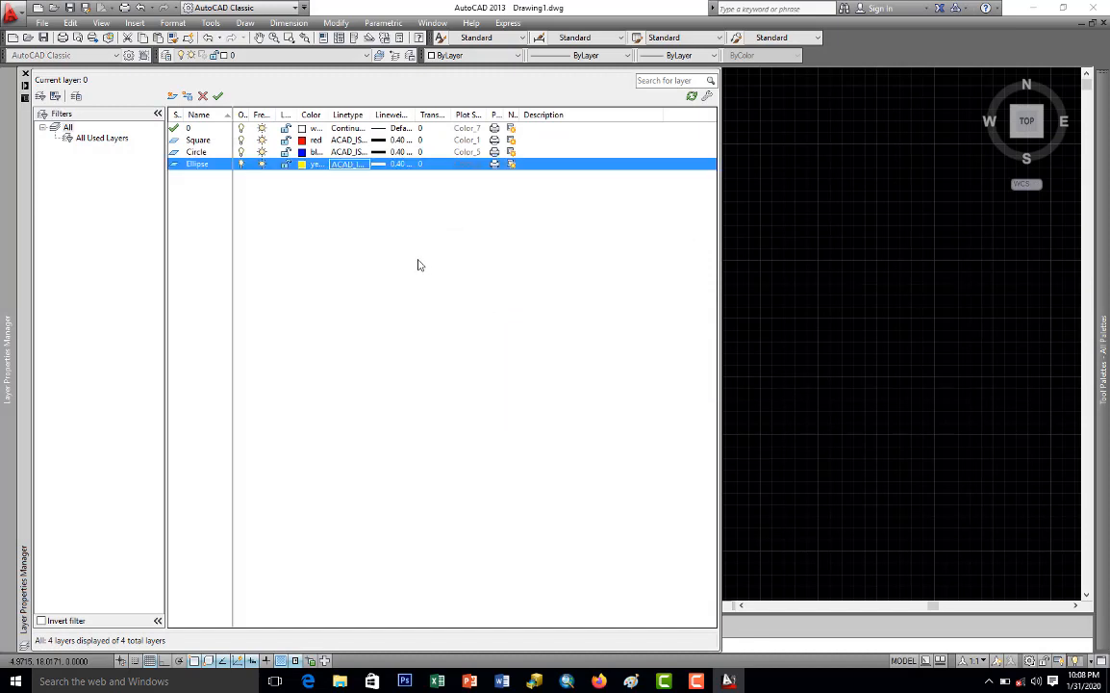
Set the Ellipse layer's lineweight to 0.53 mm.
click(400, 164)
scroll(510, 318, down, 2)
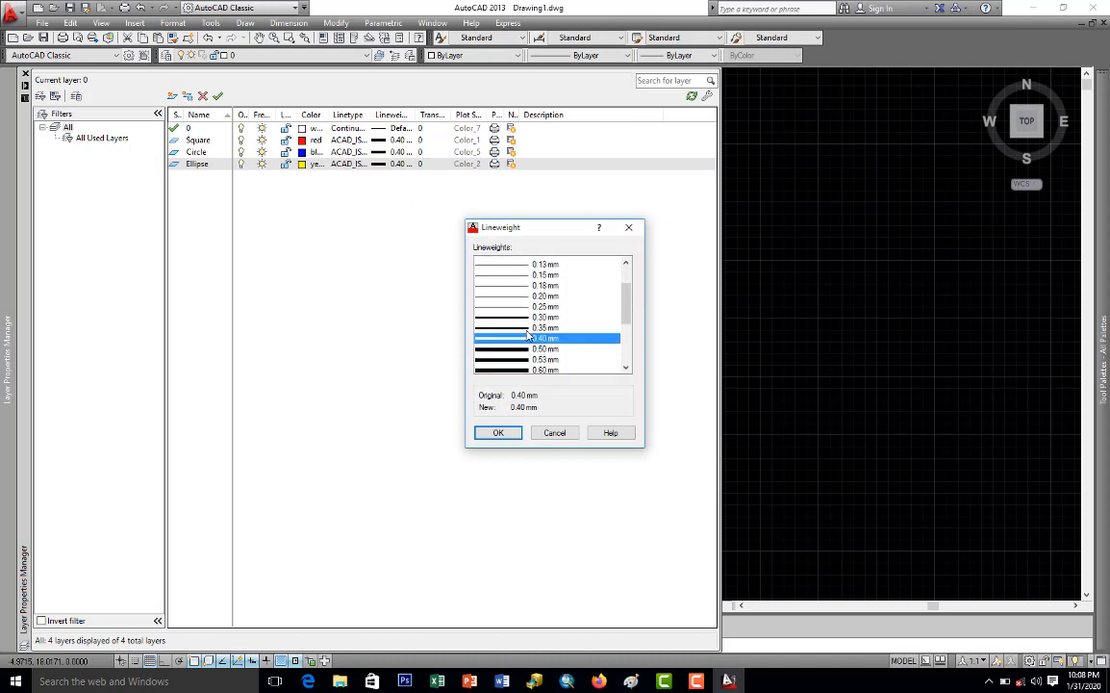
click(522, 327)
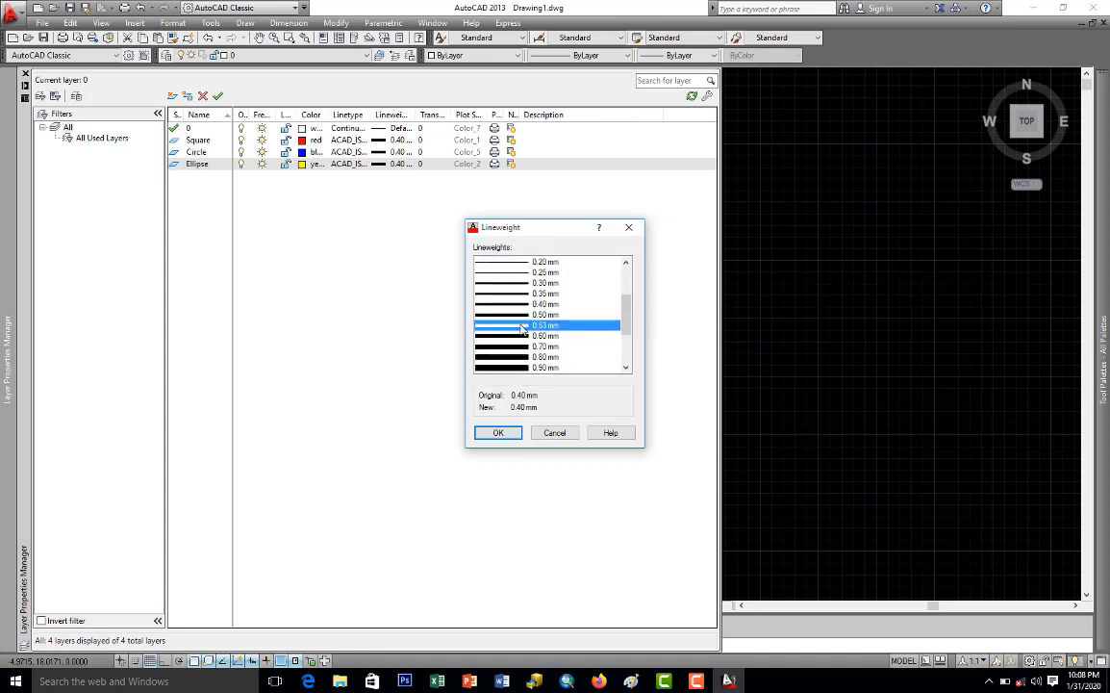
click(500, 433)
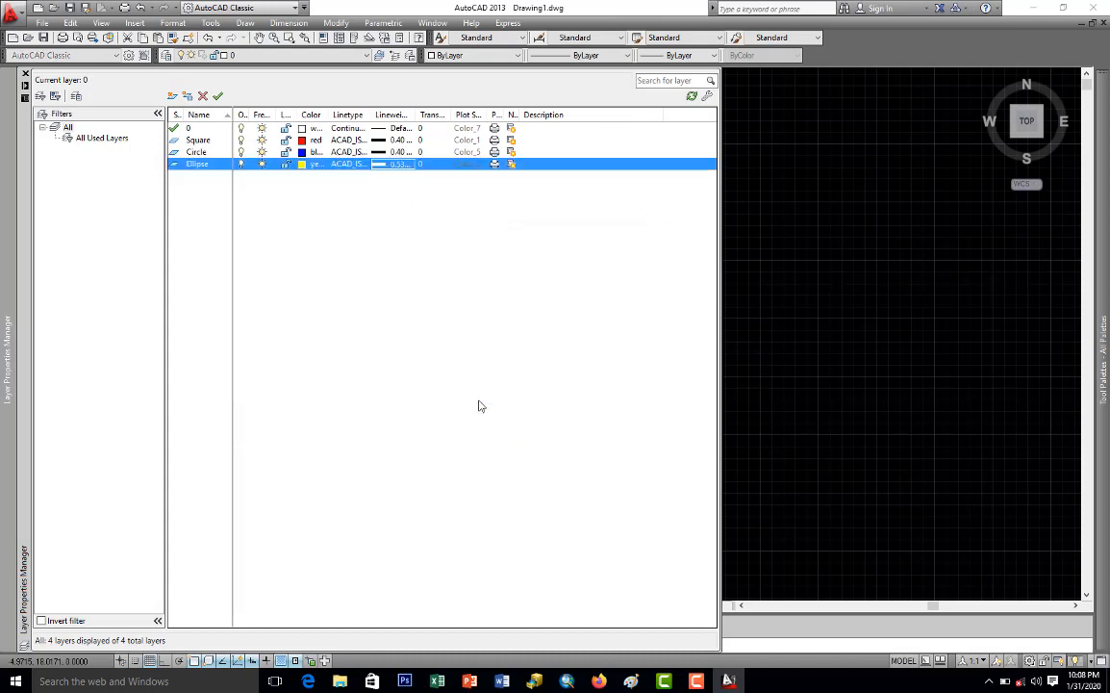
Create another layer named Arc and set its color to magenta.
click(172, 96)
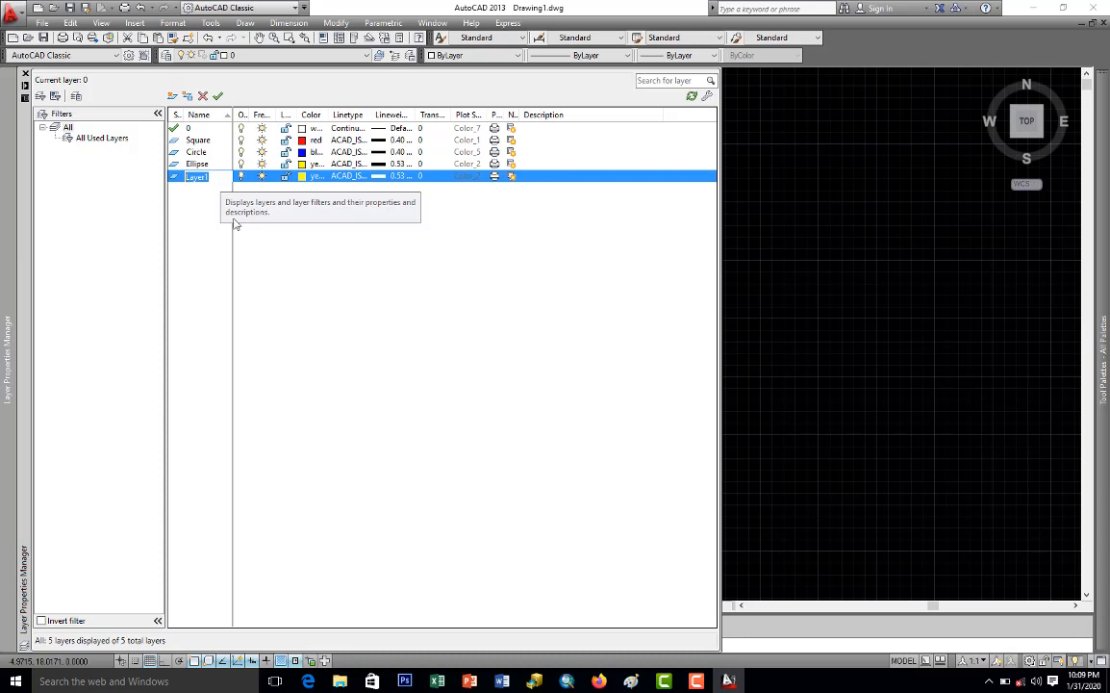
key(BackSpace)
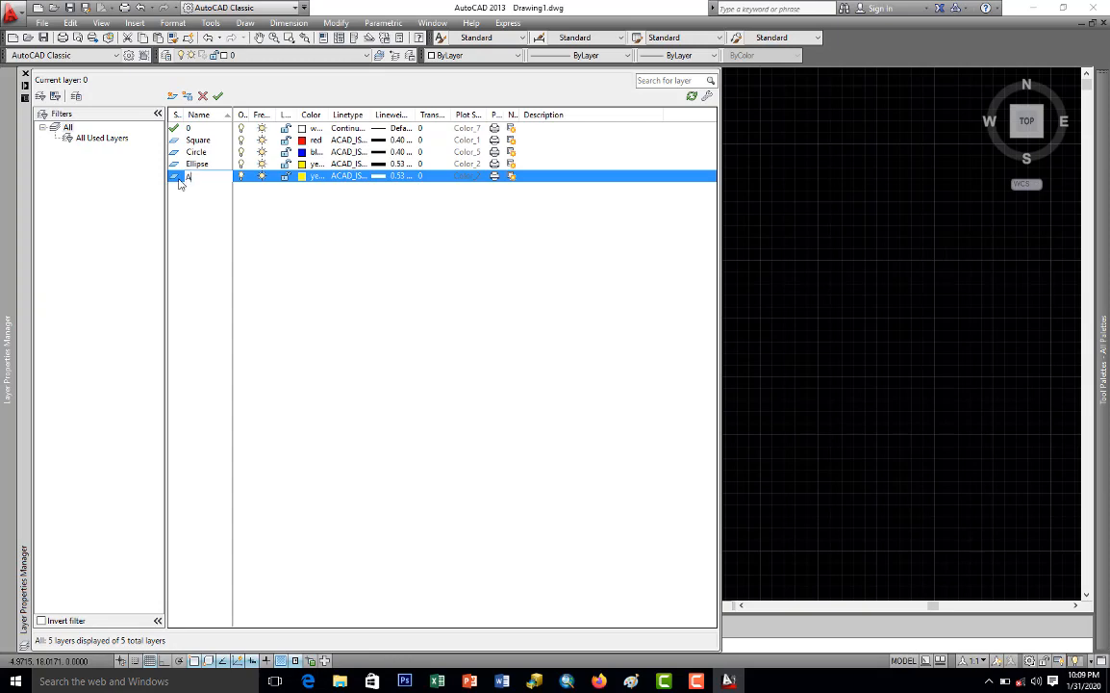
text(A)
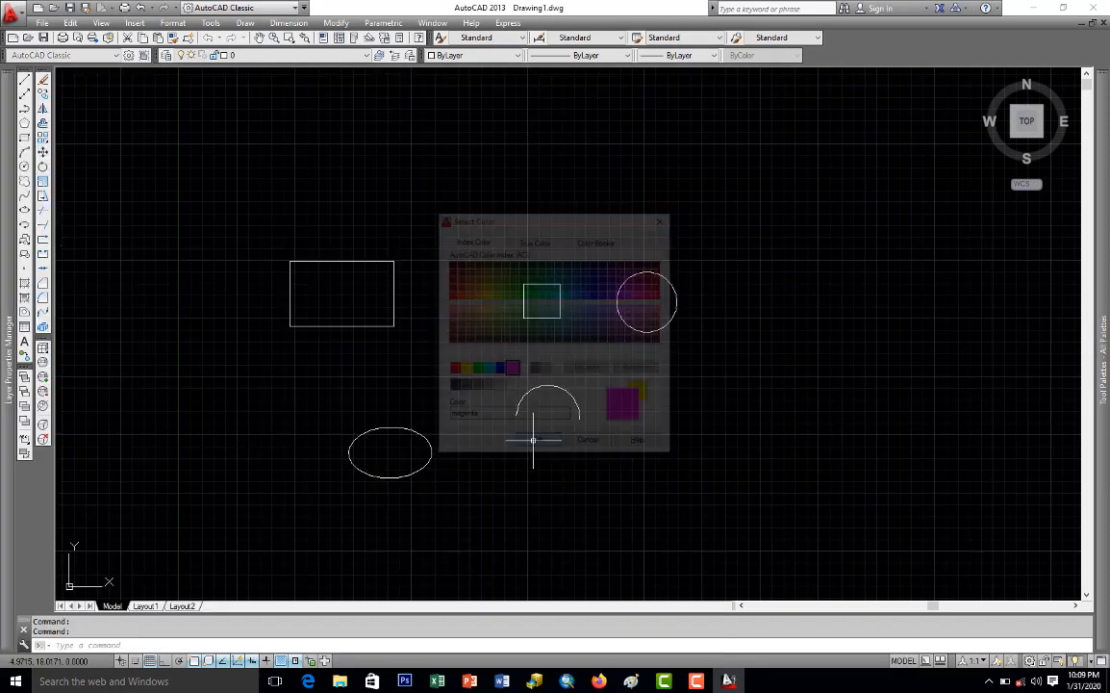
mouse_move(1, 202)
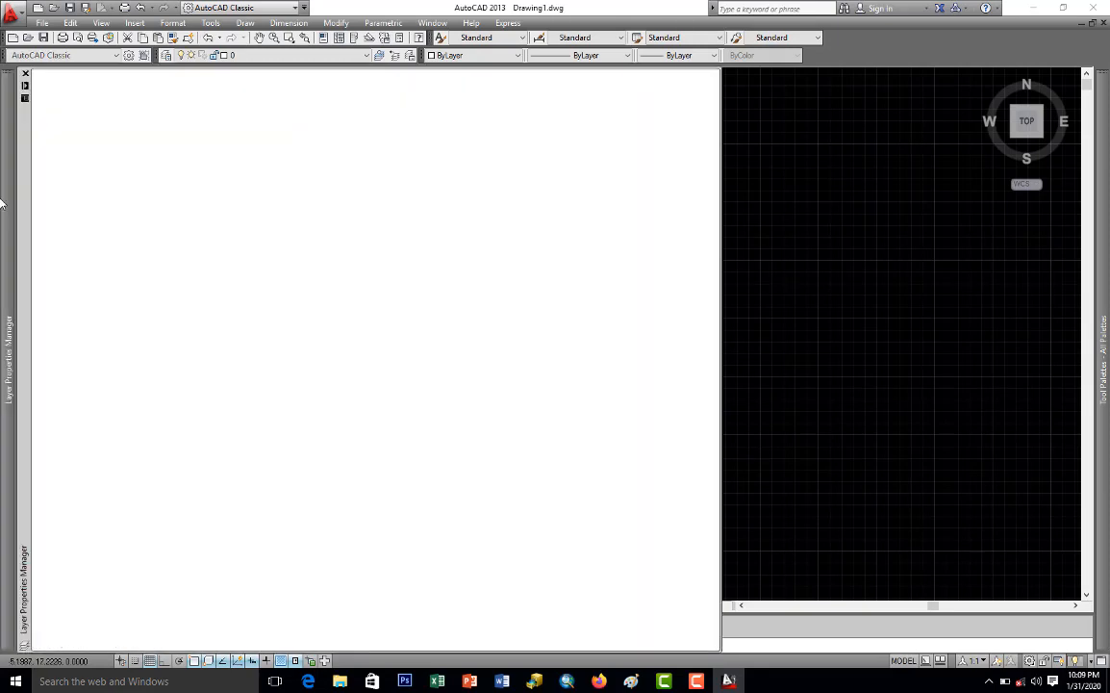
Assign the ACAD_ISO10W100 dash dot linetype to the Arc layer.
click(366, 177)
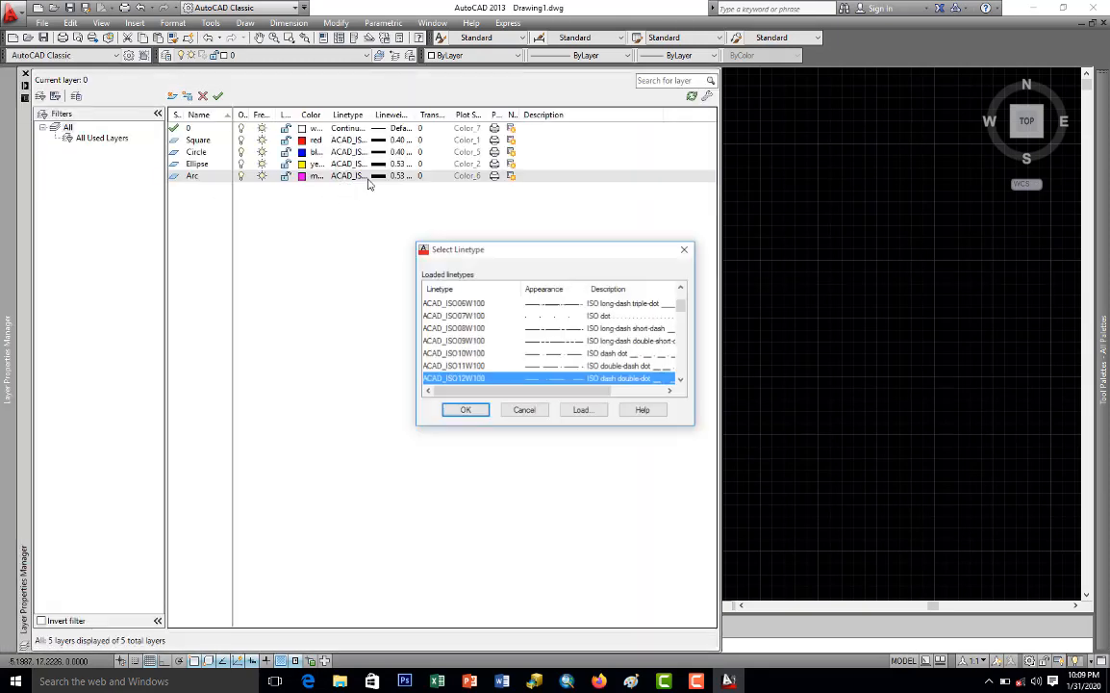
click(539, 355)
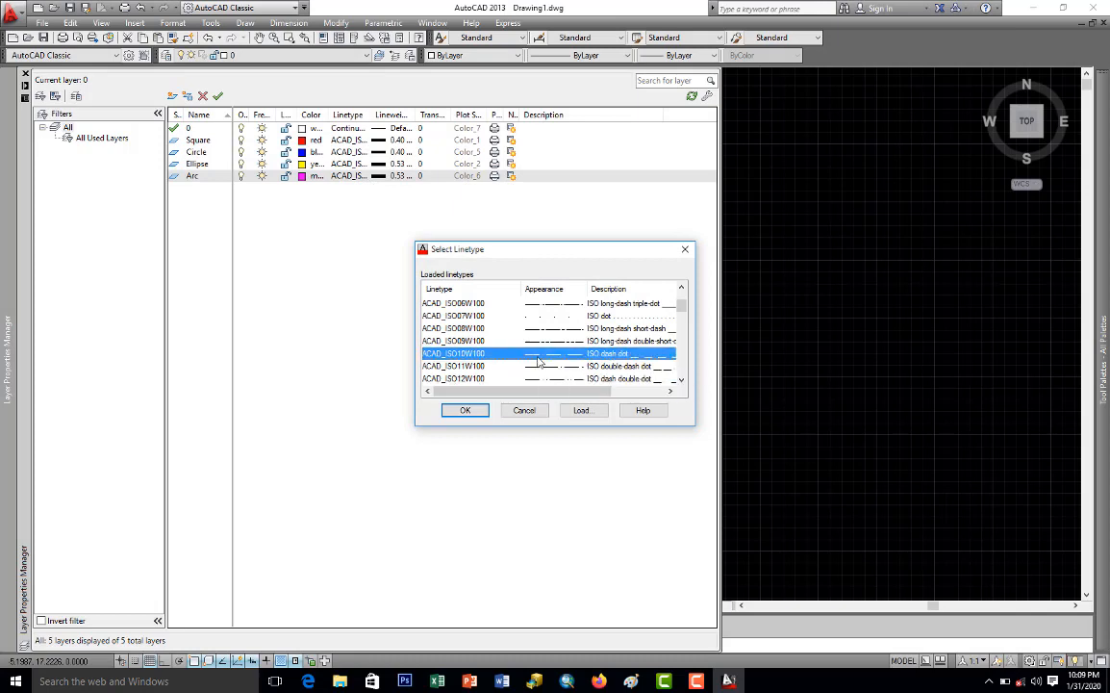
click(465, 410)
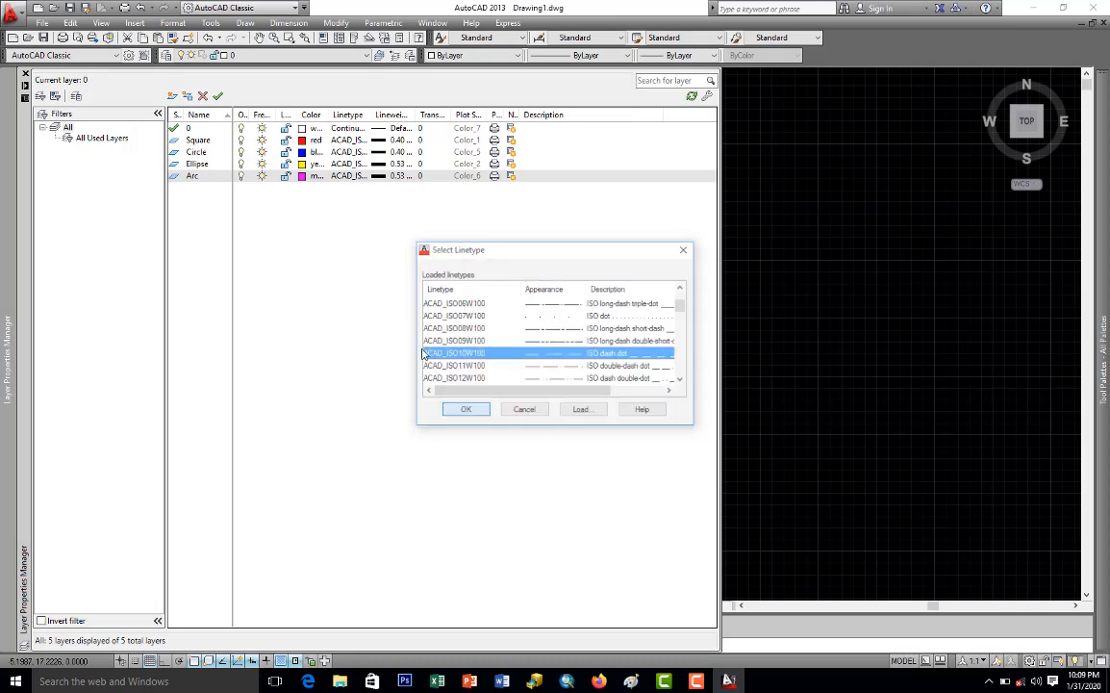
Set the Arc layer's lineweight to 0.40 mm.
click(381, 177)
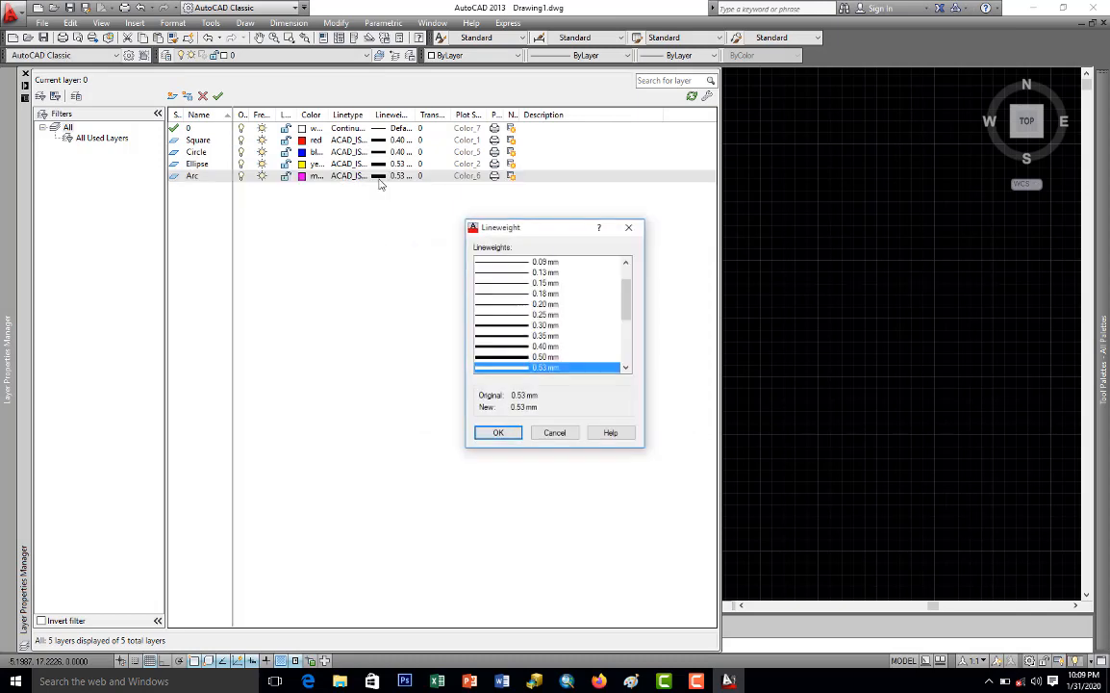
click(510, 347)
click(502, 433)
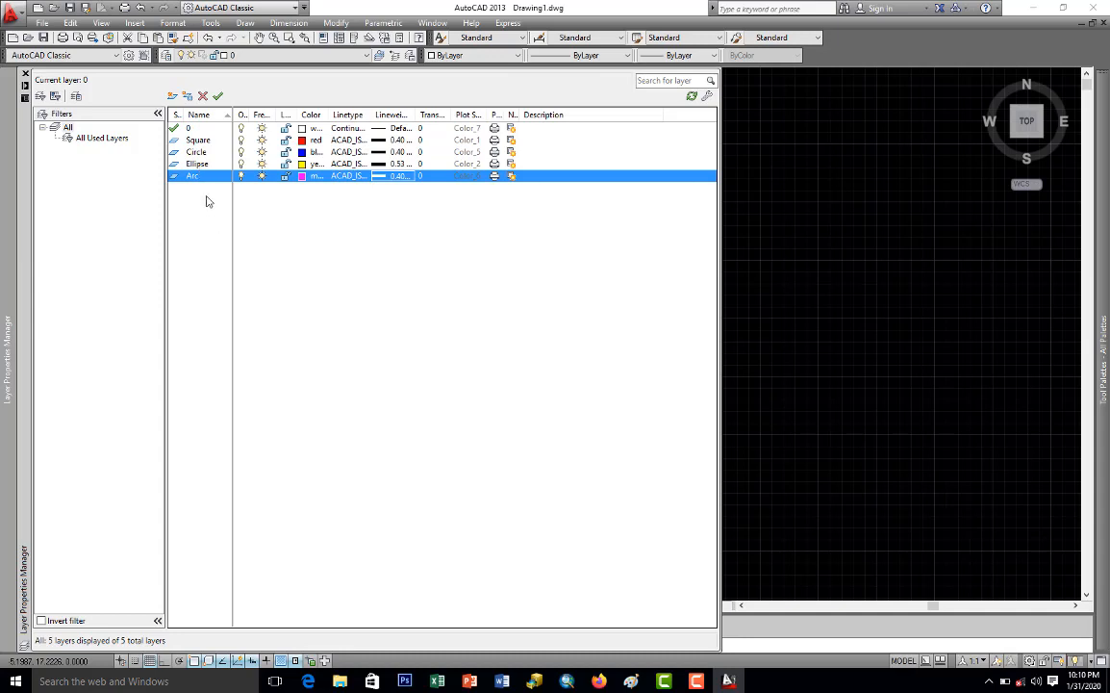
click(199, 165)
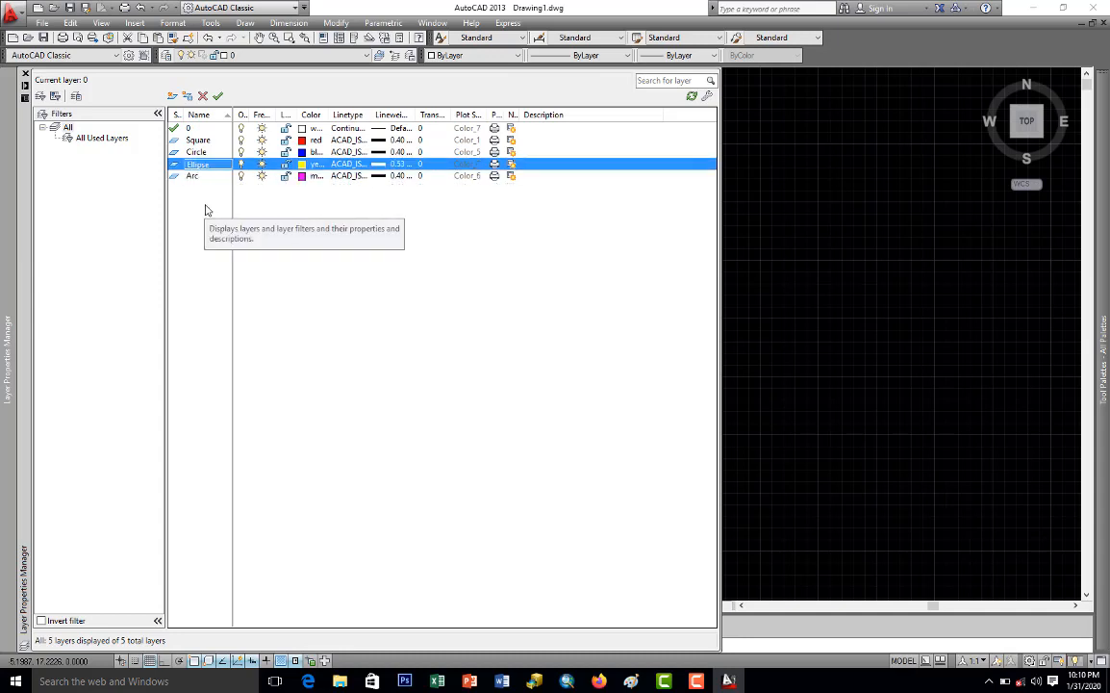
click(197, 154)
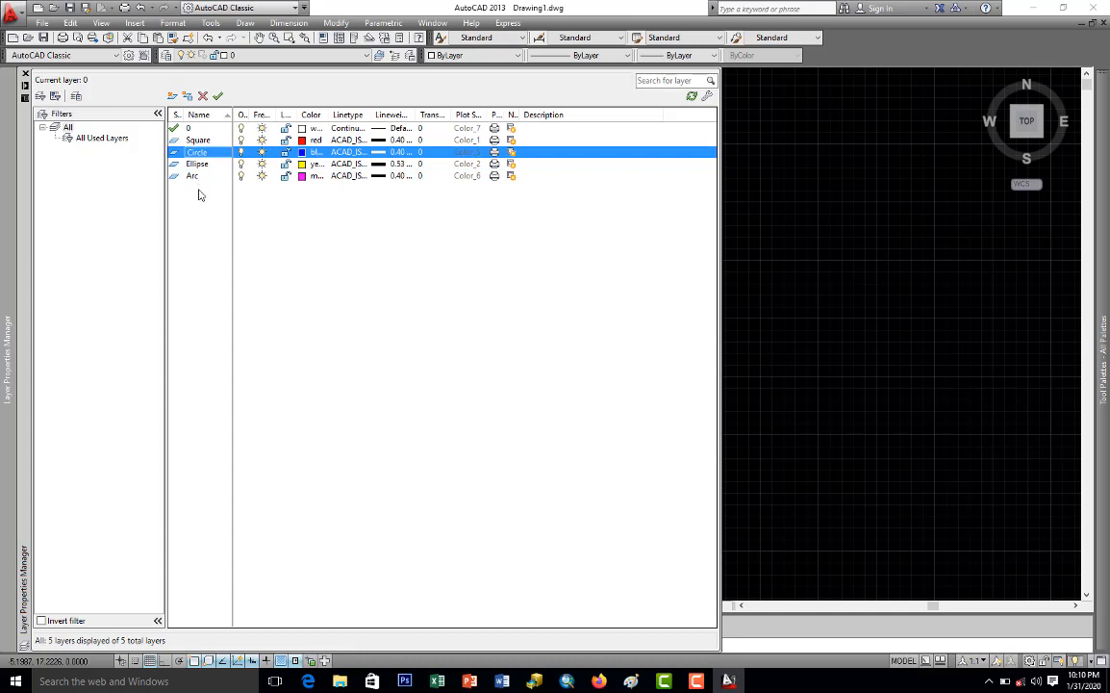
click(799, 170)
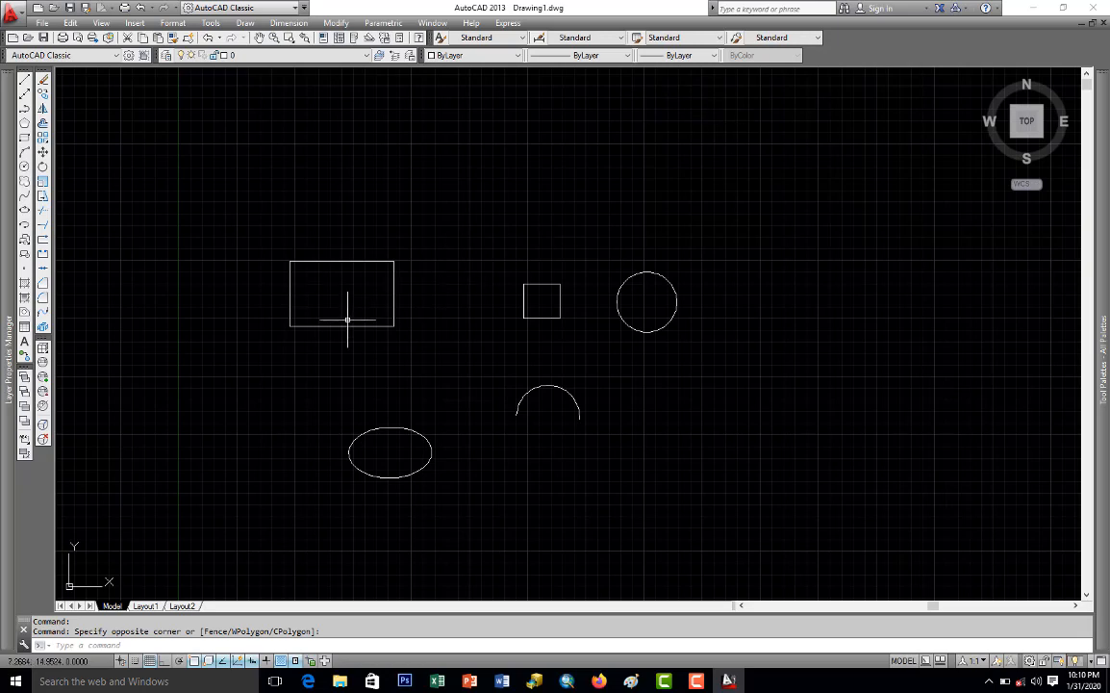
scroll(353, 320, up, 2)
scroll(403, 299, down, 4)
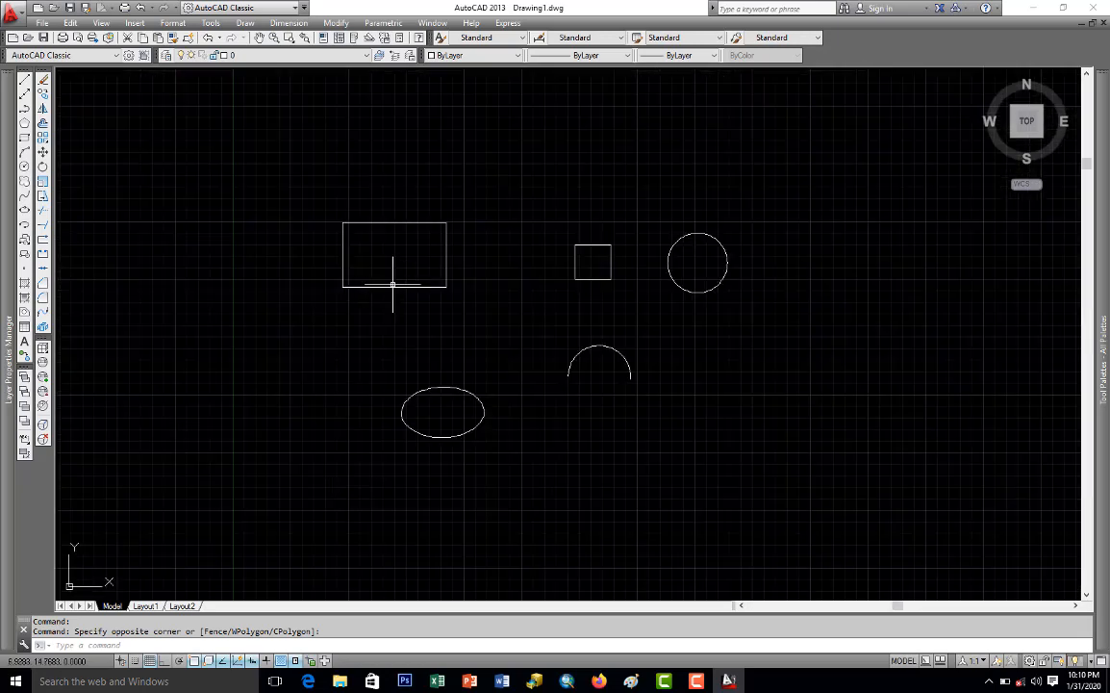
scroll(380, 264, up, 2)
Move the small square between the rectangle and the circle from layer 0 to the Square layer.
click(398, 318)
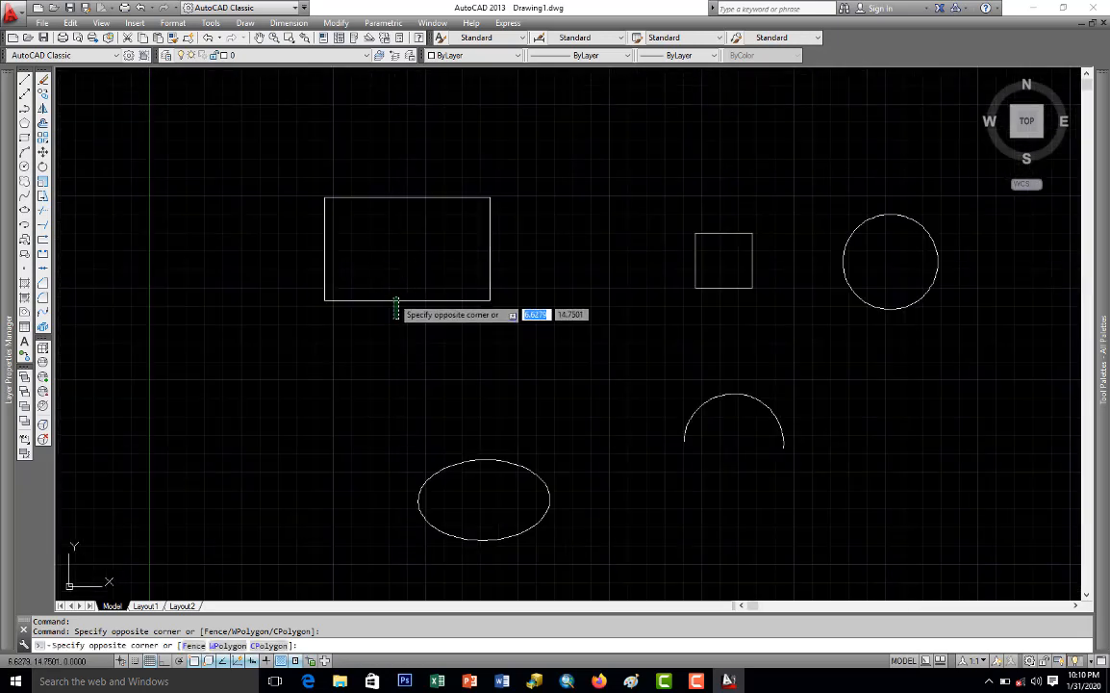
click(396, 307)
click(722, 287)
scroll(405, 311, down, 3)
scroll(487, 292, up, 3)
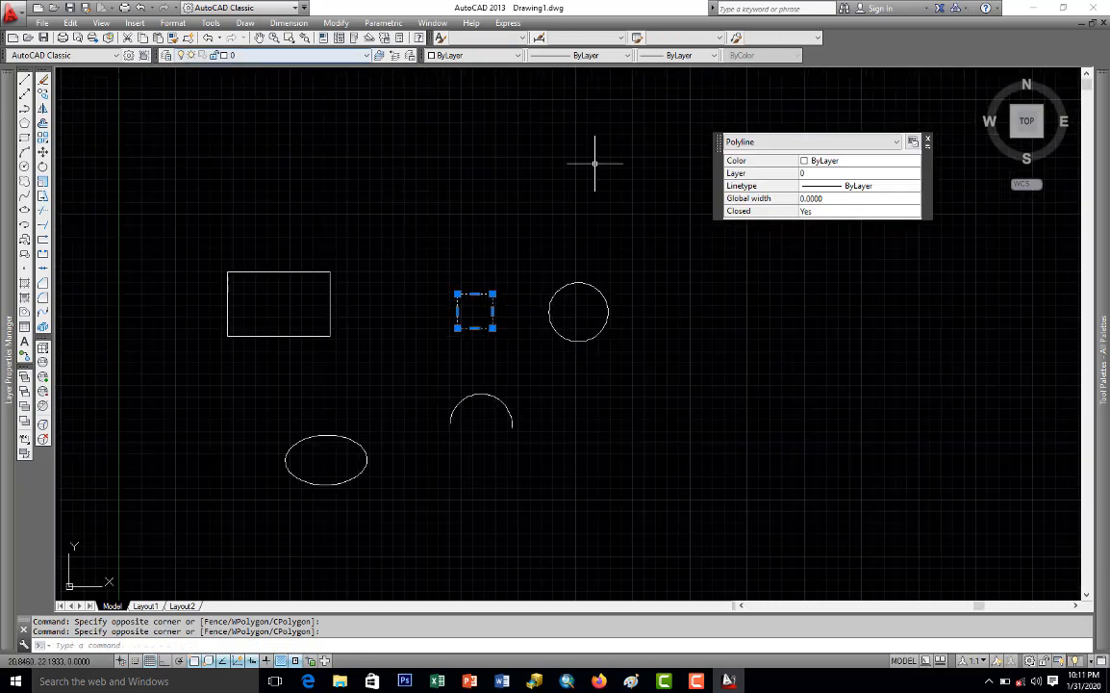
click(860, 162)
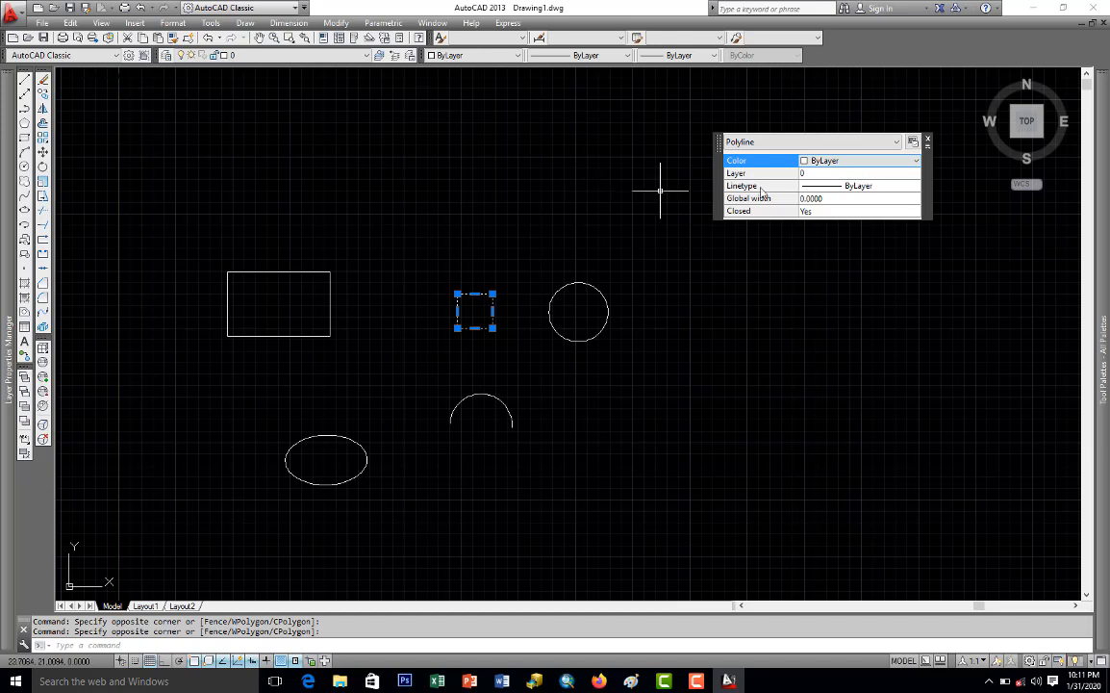
click(816, 176)
click(816, 177)
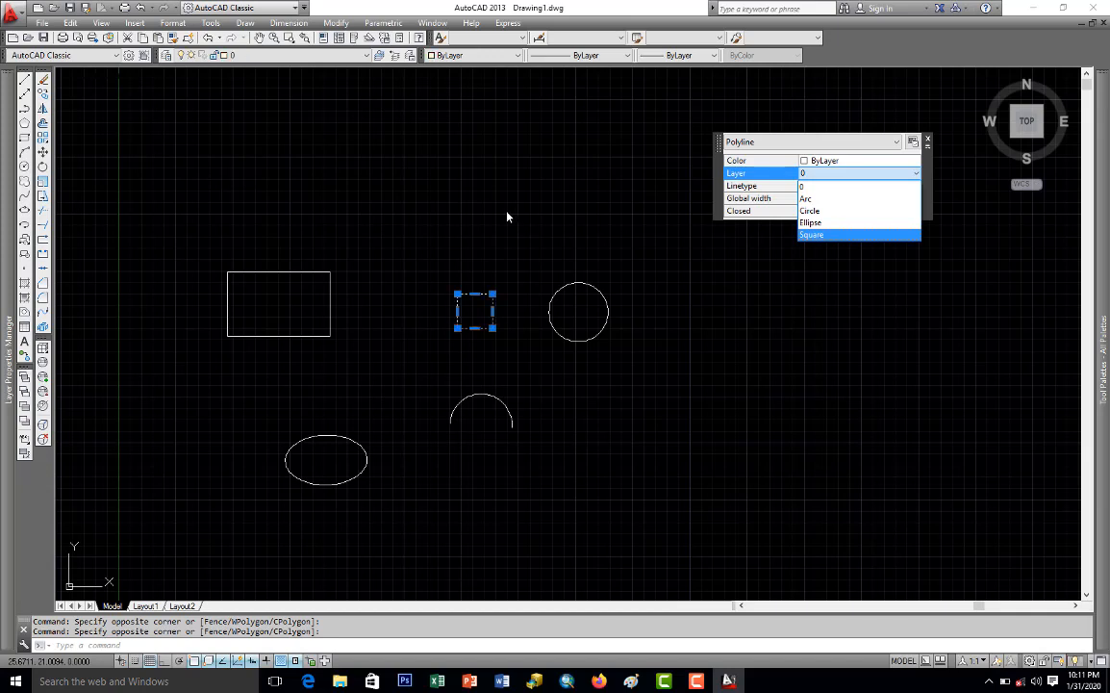
click(246, 55)
click(246, 54)
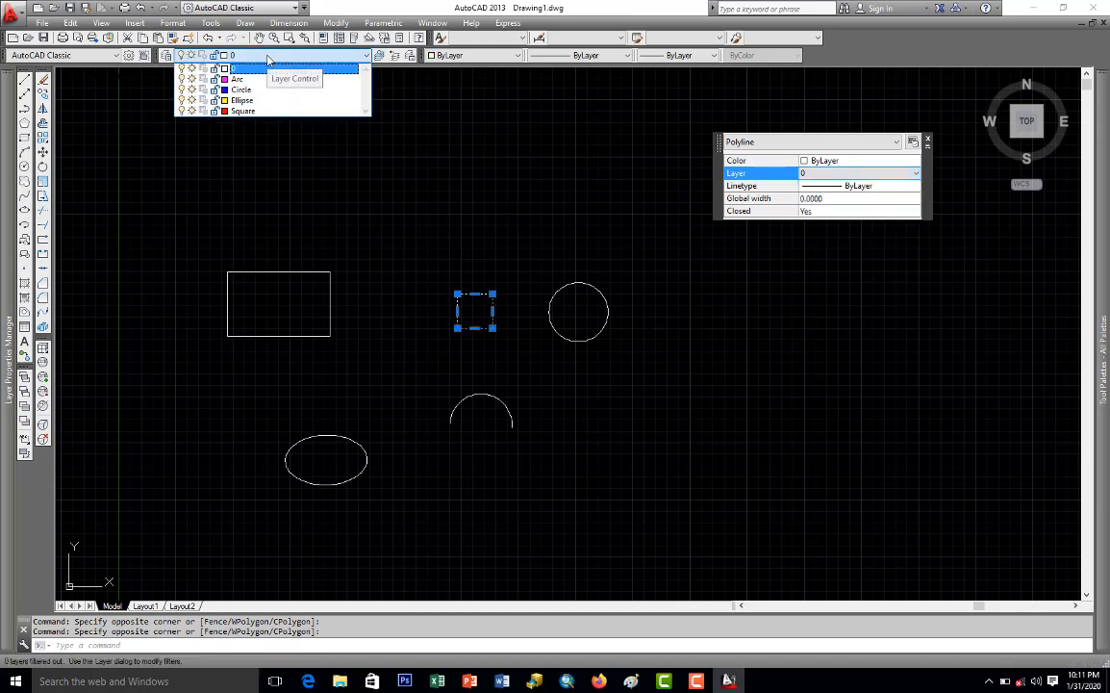
click(272, 113)
Examine how the square's outline shows its layer's color, linetype and lineweight at different magnifications.
scroll(460, 298, up, 5)
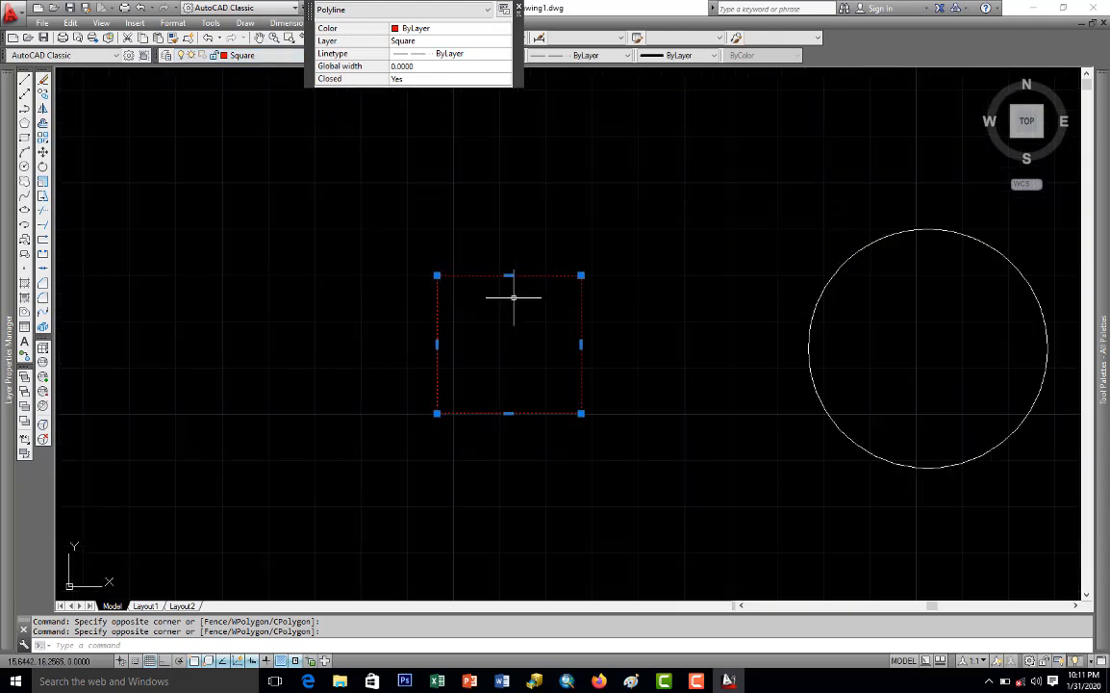
scroll(513, 297, up, 4)
scroll(443, 226, down, 8)
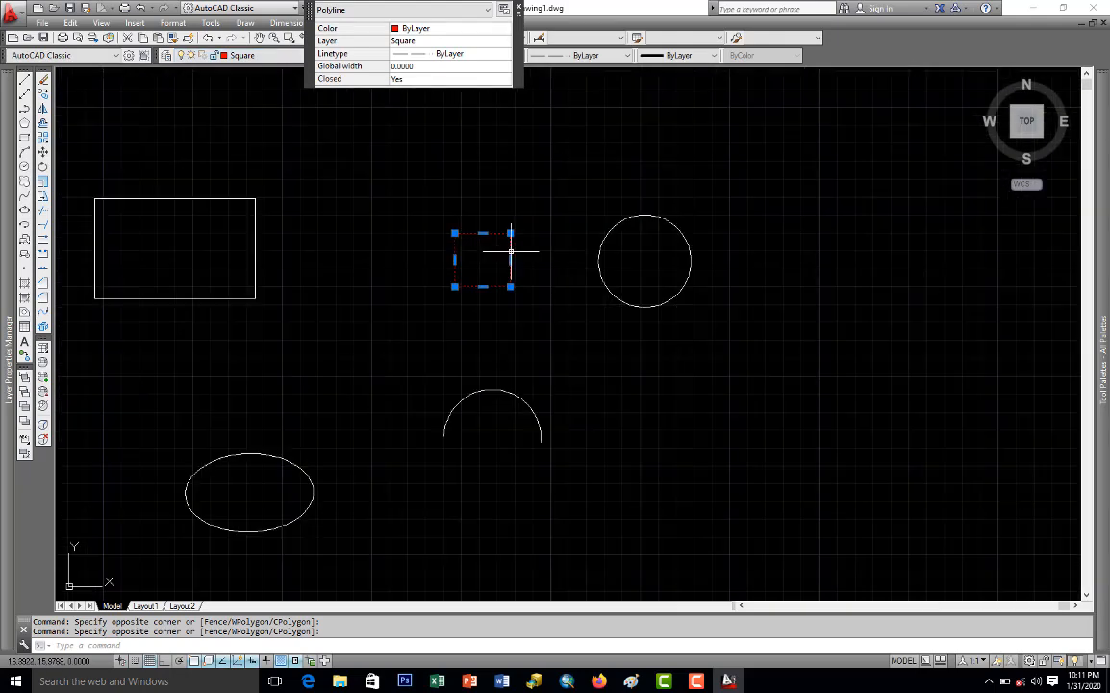
scroll(508, 231, up, 2)
scroll(487, 246, up, 2)
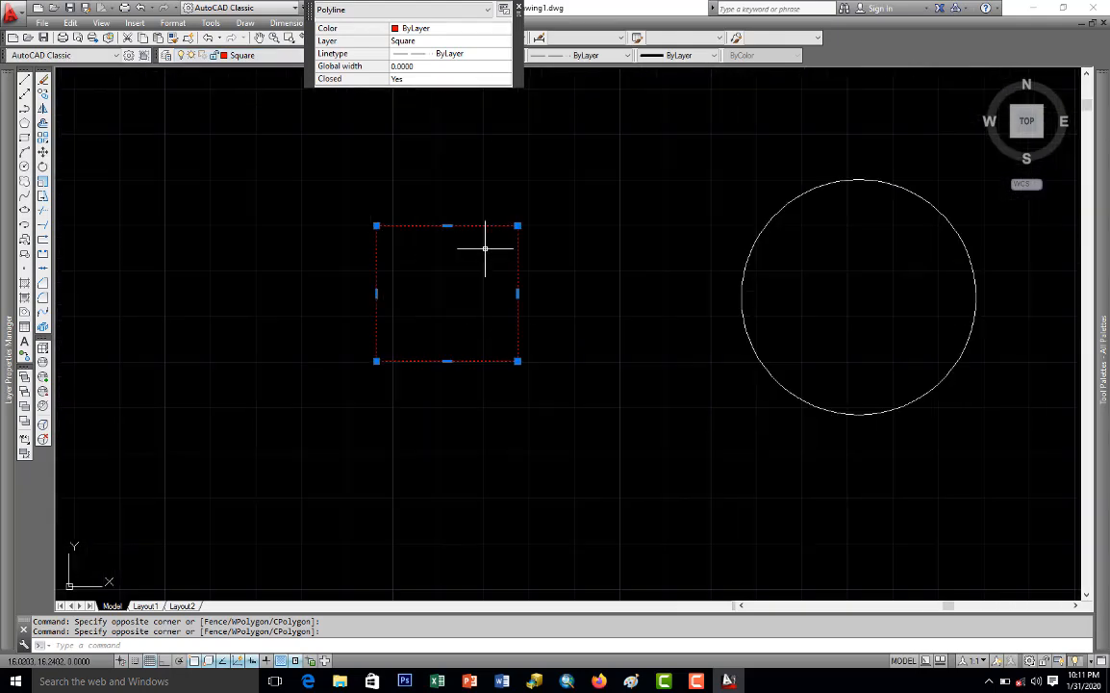
scroll(485, 249, up, 2)
scroll(508, 292, down, 4)
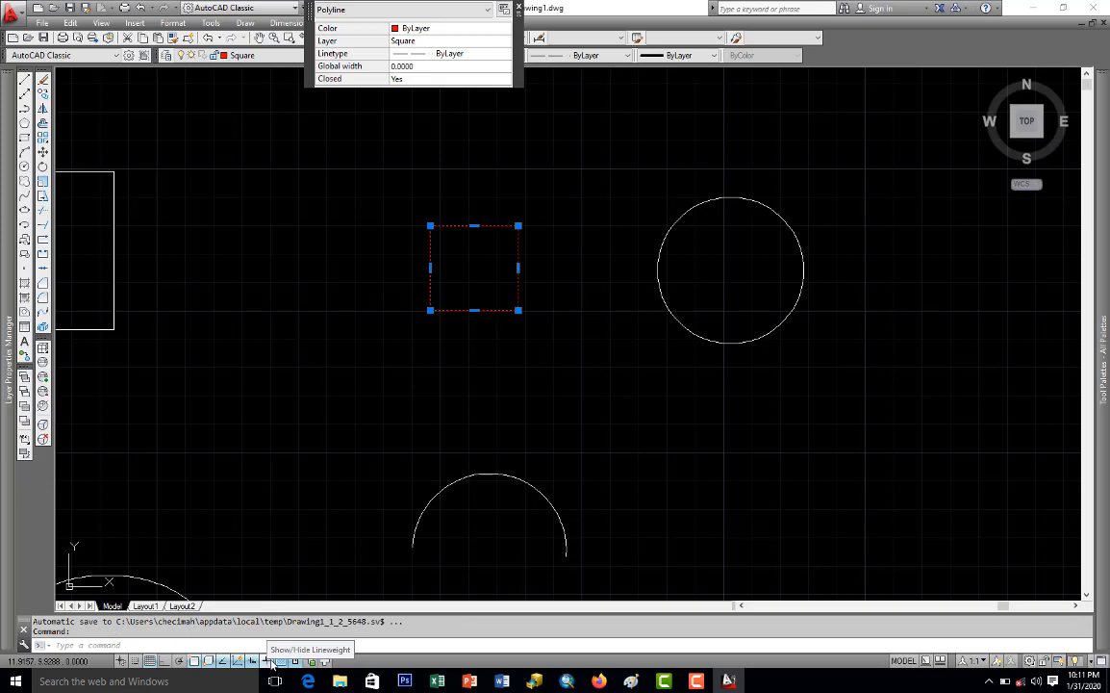
Turn on lineweight display for the drawing and deselect the red square.
click(273, 662)
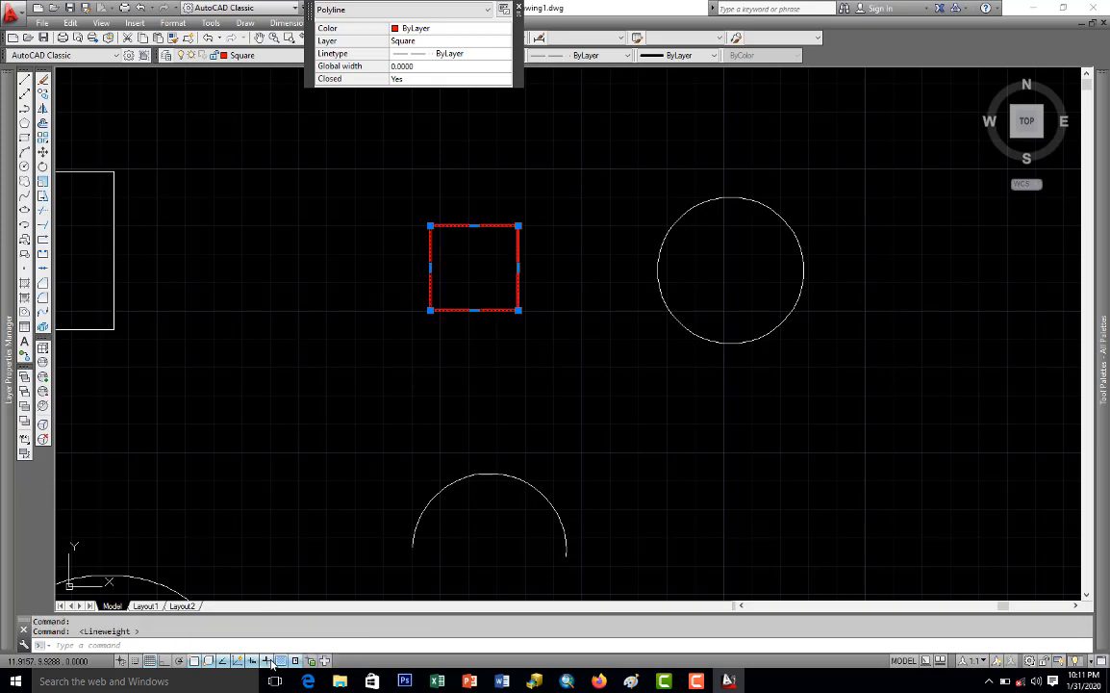
scroll(494, 227, up, 6)
scroll(455, 248, down, 10)
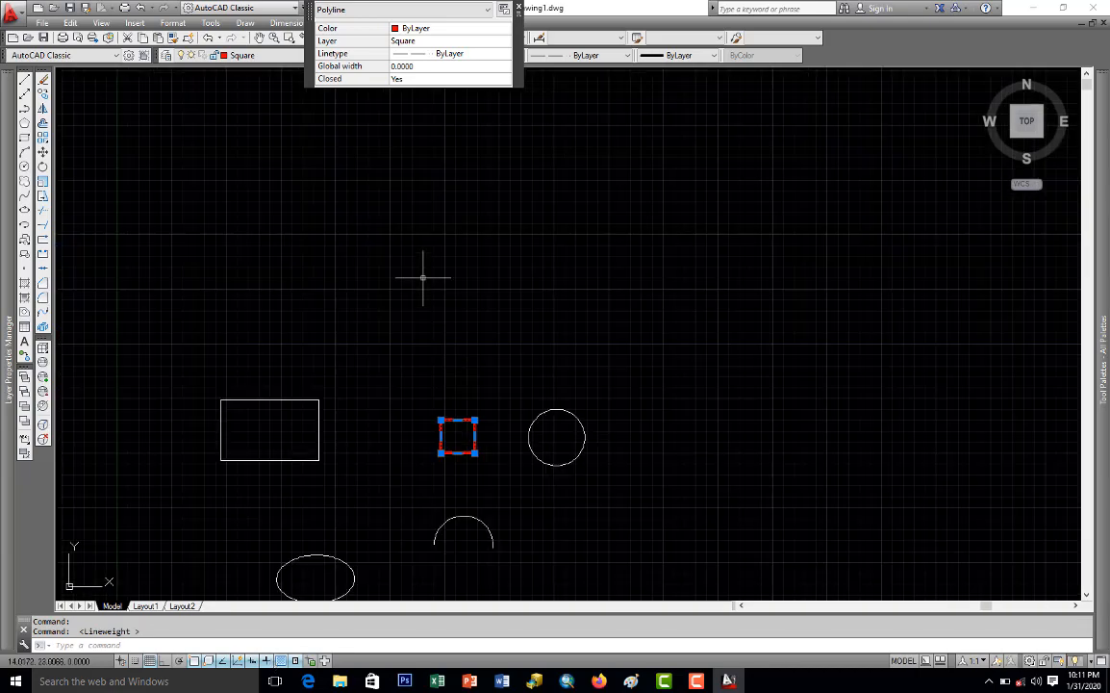
key(Escape)
Move the circle beside the red square from layer 0 to the Circle layer.
scroll(577, 385, down, 2)
click(574, 397)
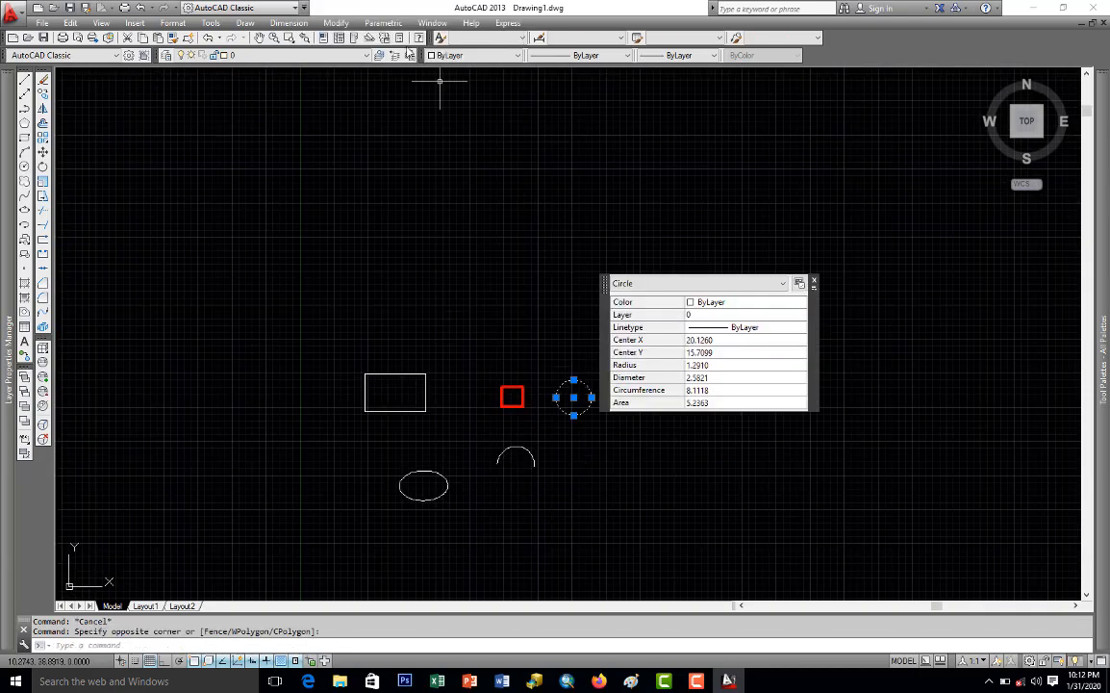
click(304, 60)
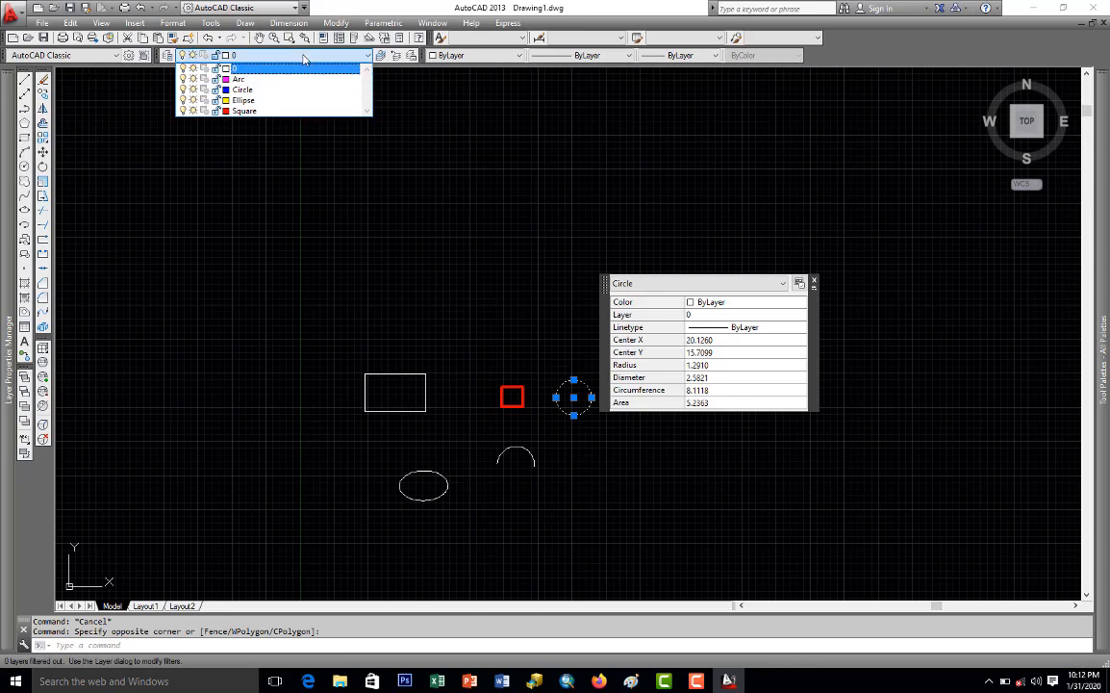
click(280, 91)
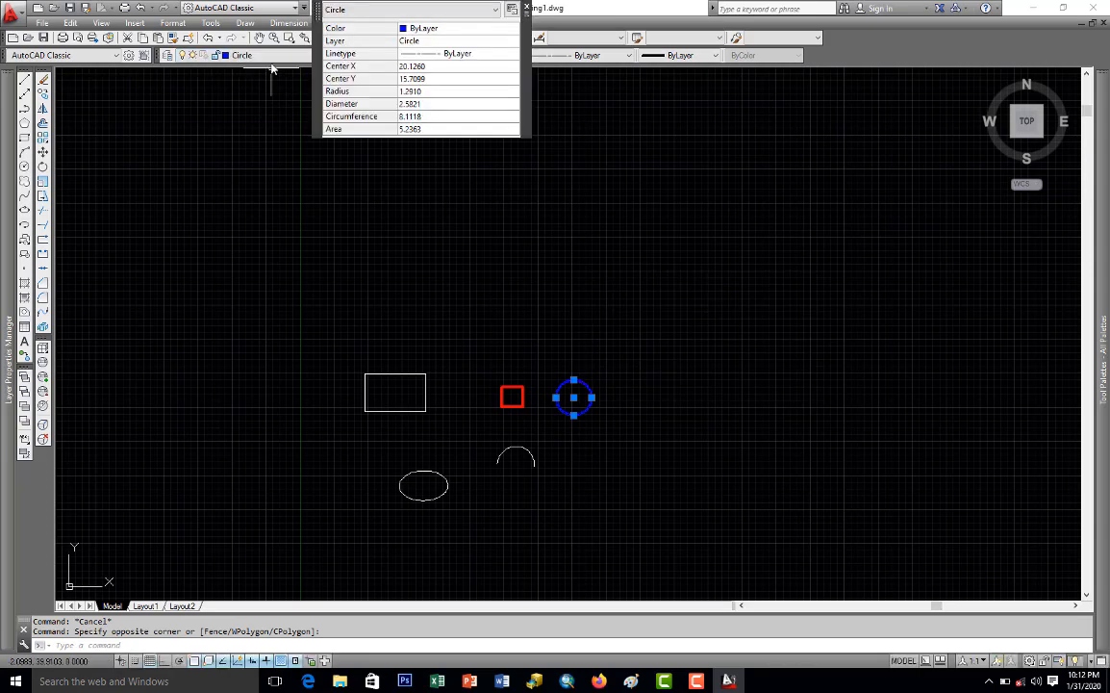
scroll(515, 441, up, 4)
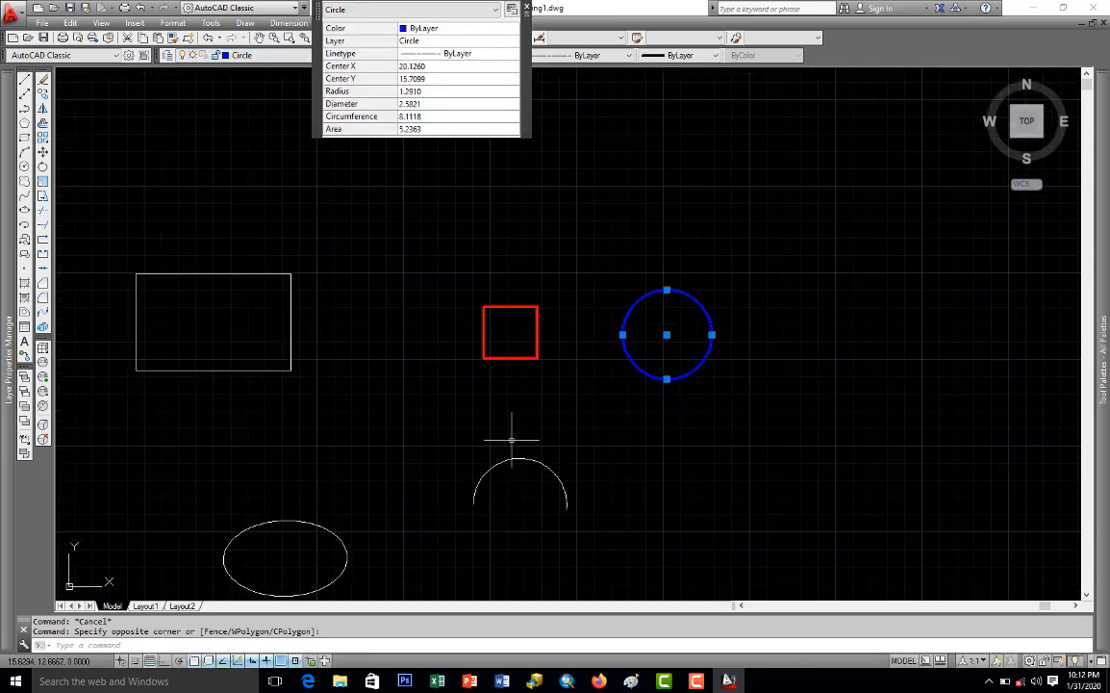
key(Escape)
Move the arc below the red square from layer 0 to the Arc layer.
scroll(504, 463, down, 4)
scroll(517, 474, up, 1)
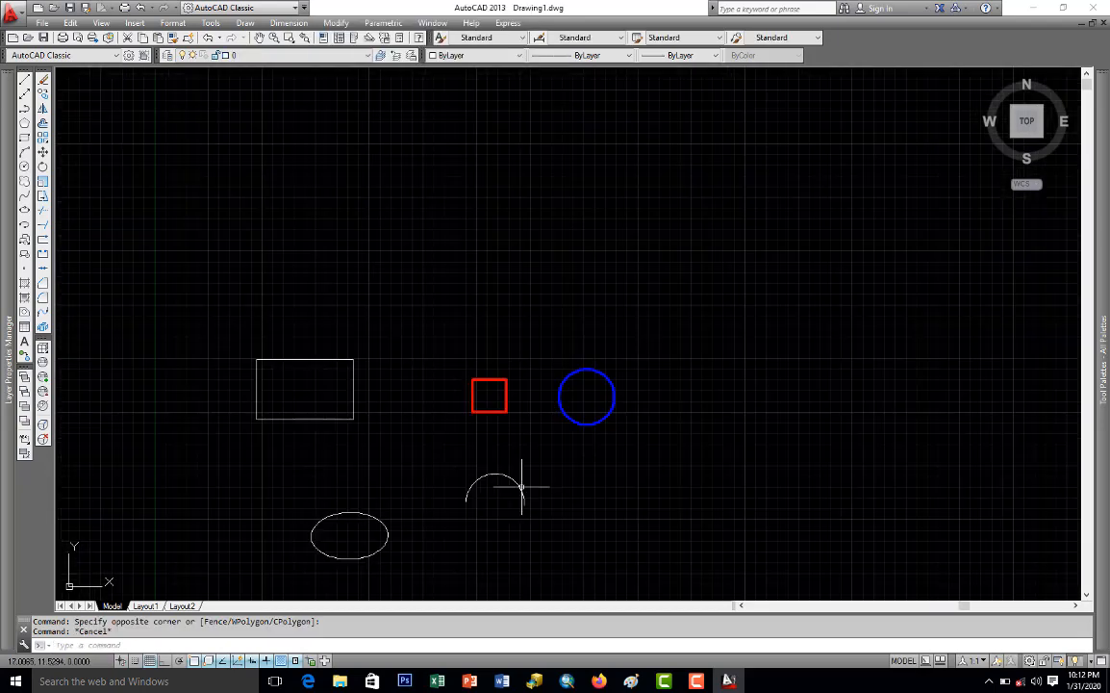
click(518, 489)
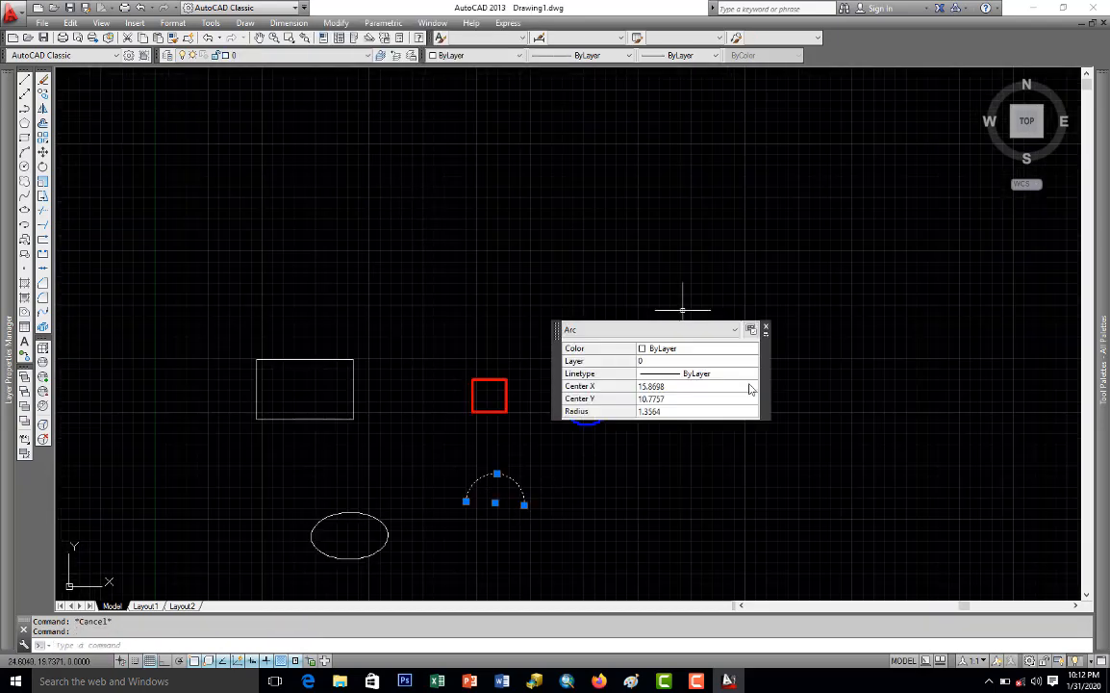
click(679, 362)
click(677, 364)
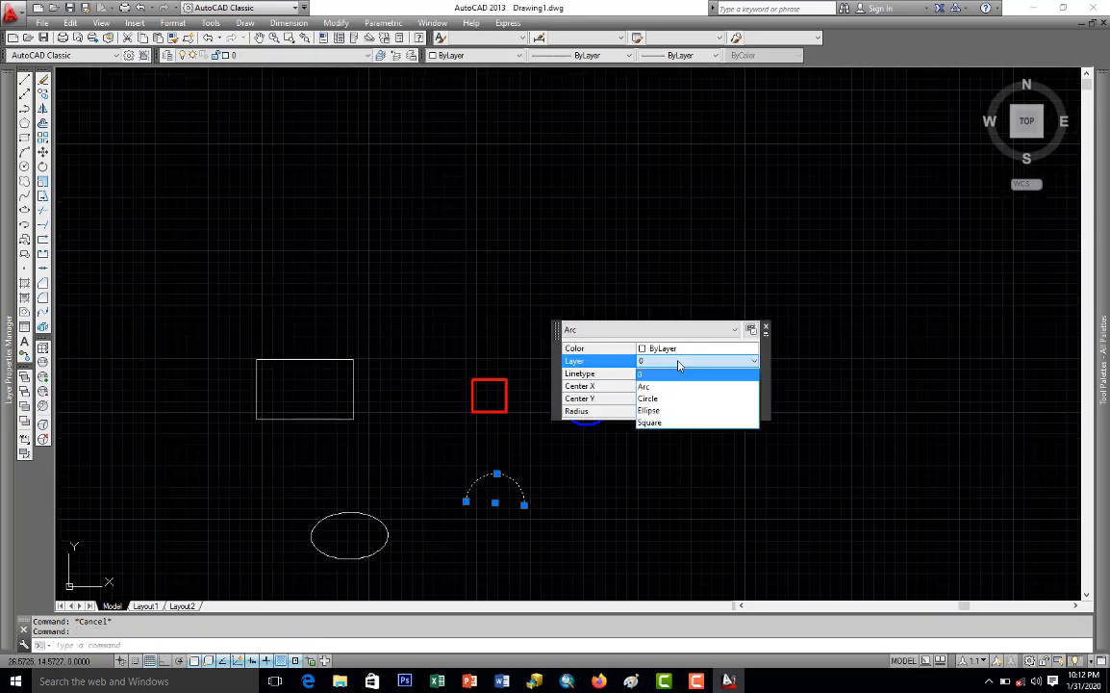
click(663, 390)
key(Escape)
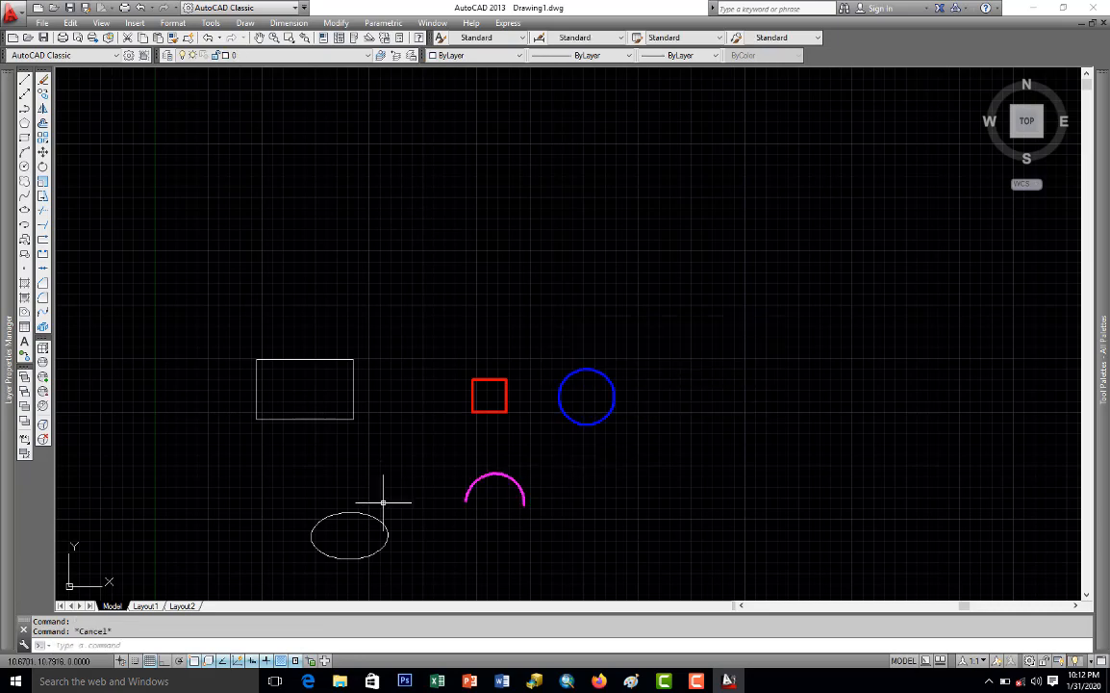
Move the ellipse below the rectangle from layer 0 to the Ellipse layer.
click(382, 525)
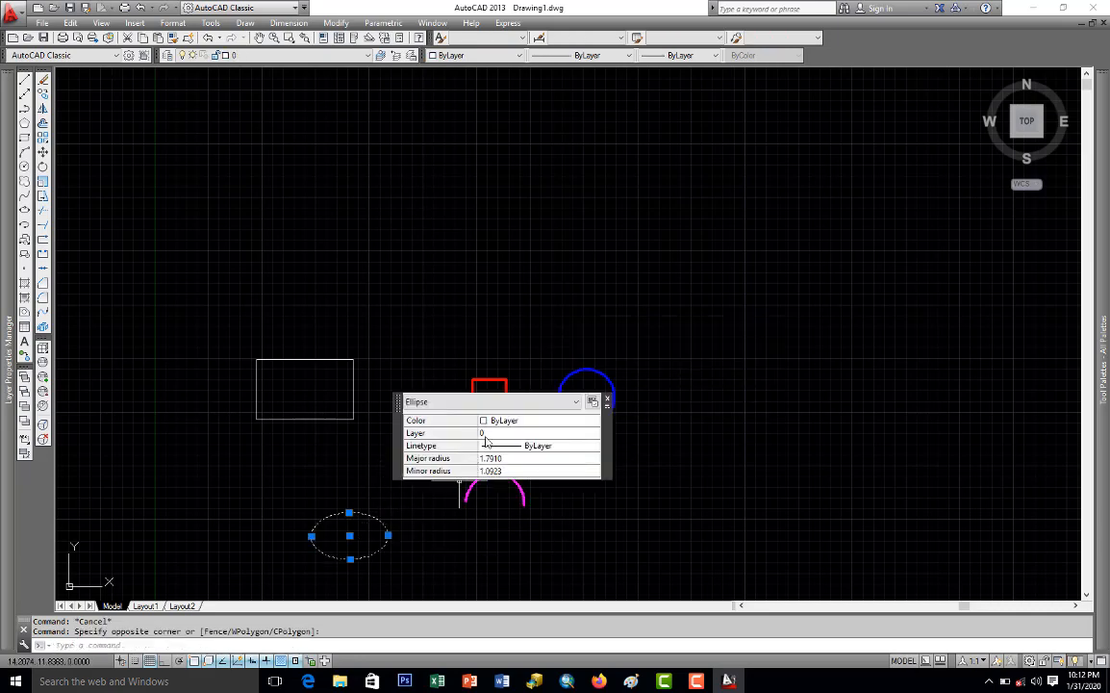
click(487, 435)
click(488, 435)
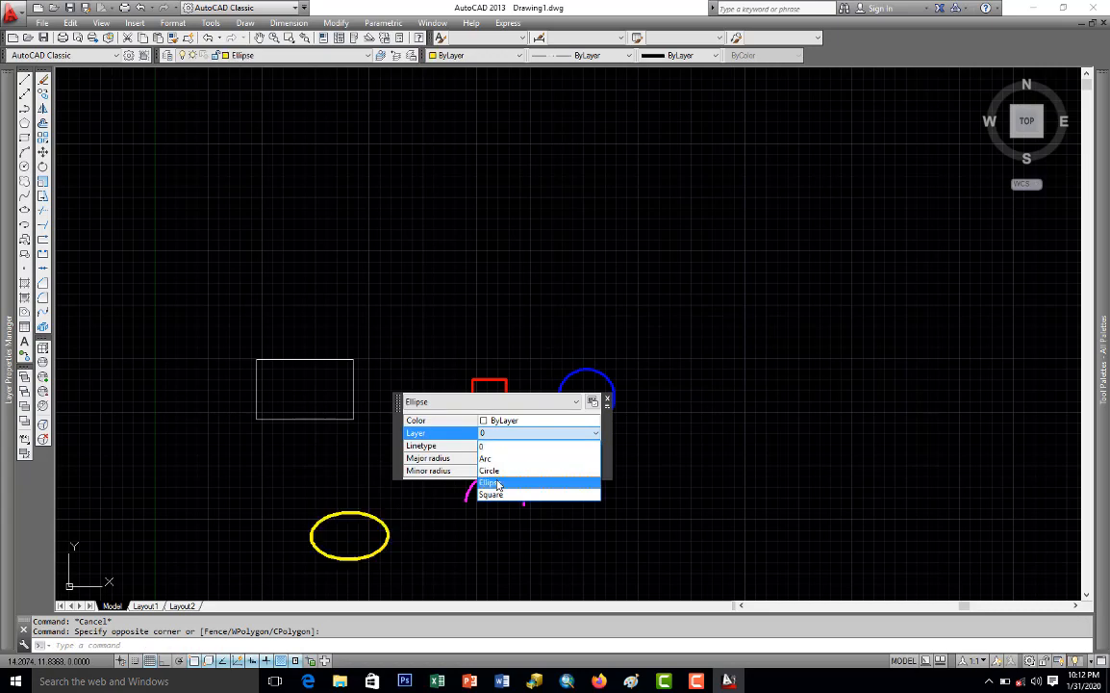
click(486, 483)
key(Escape)
Examine the colors and lineweights of the square, circle, arc and ellipse at different magnifications.
scroll(477, 490, down, 4)
scroll(409, 414, up, 4)
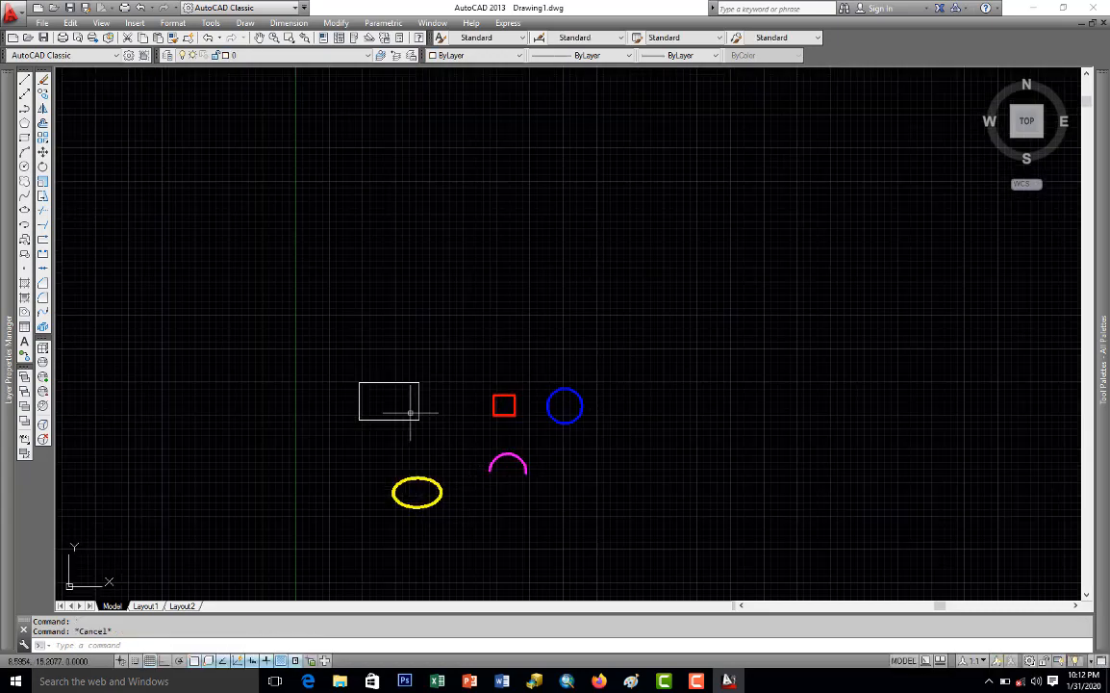
scroll(504, 456, up, 2)
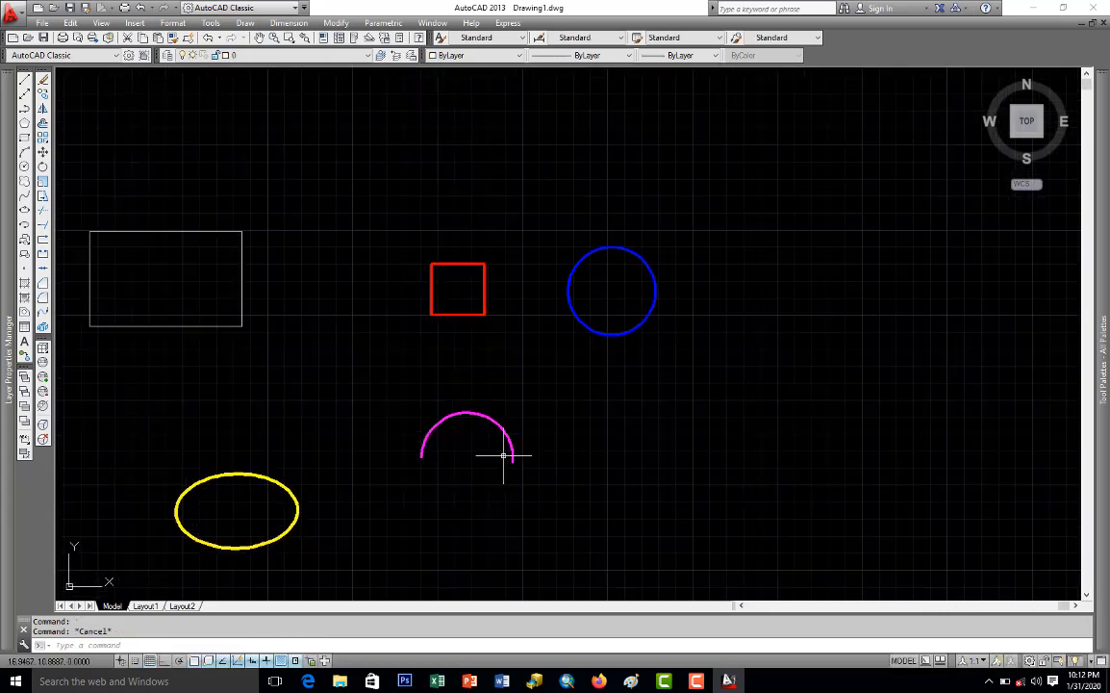
scroll(534, 336, down, 6)
scroll(538, 394, up, 4)
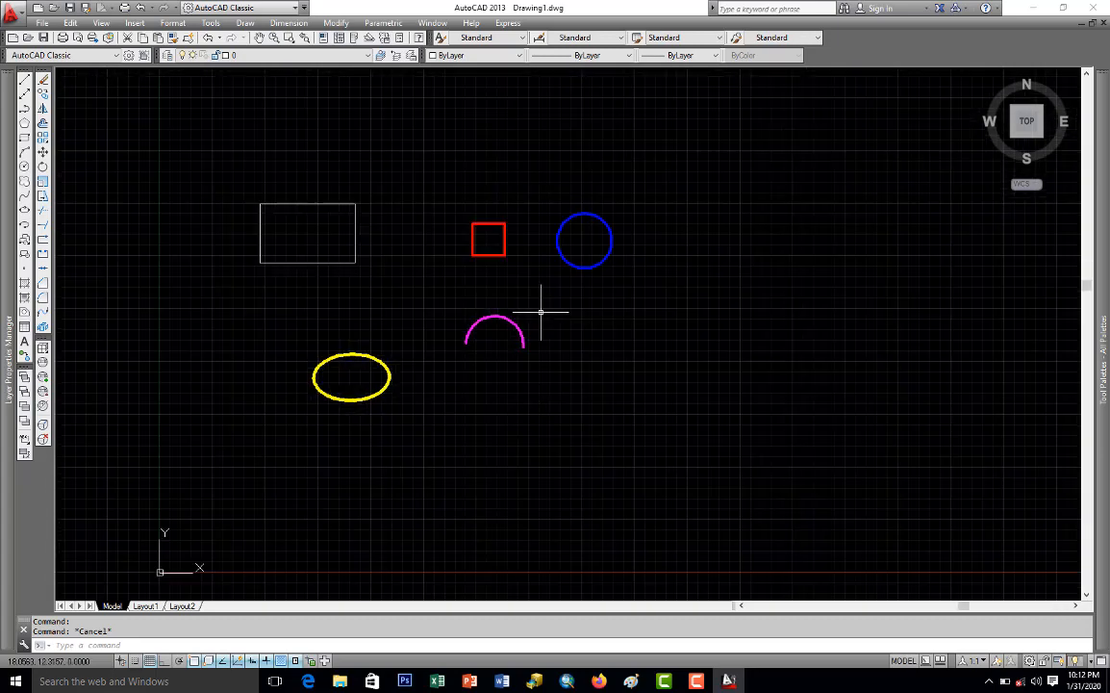
scroll(594, 264, up, 2)
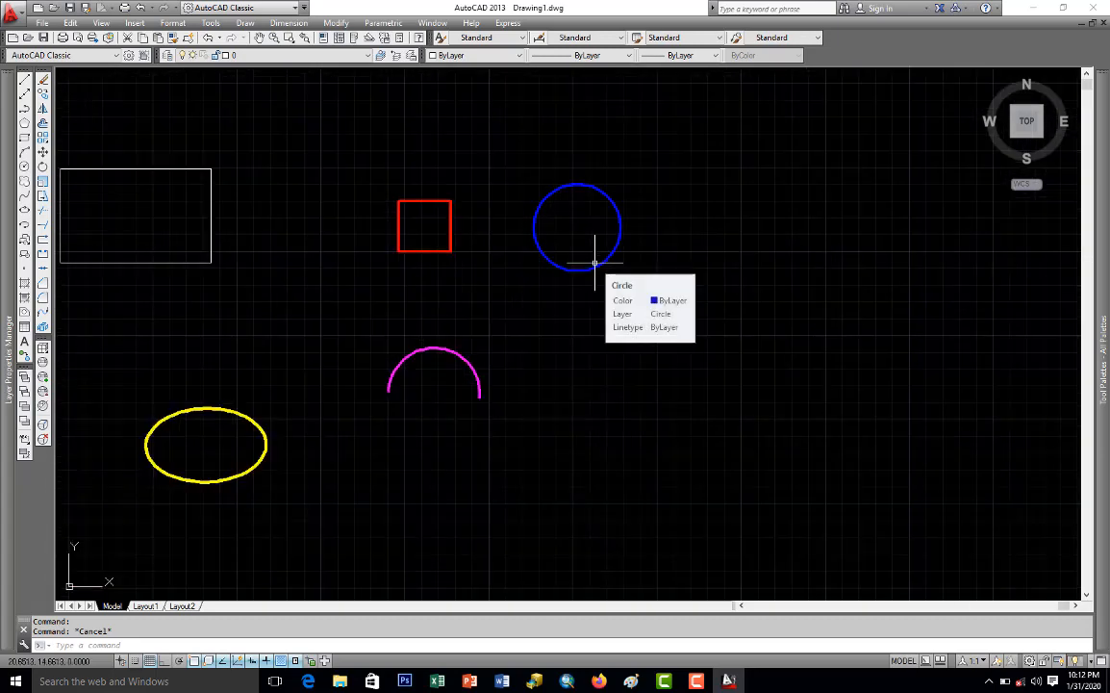
scroll(534, 349, down, 6)
scroll(519, 377, up, 4)
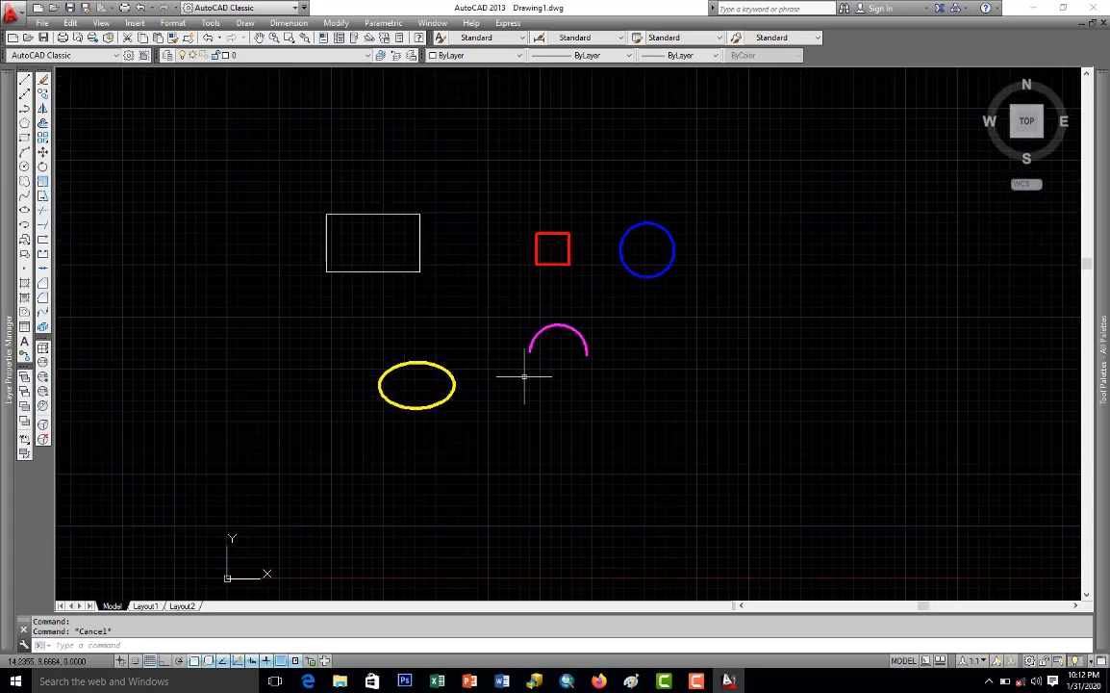
scroll(644, 288, up, 2)
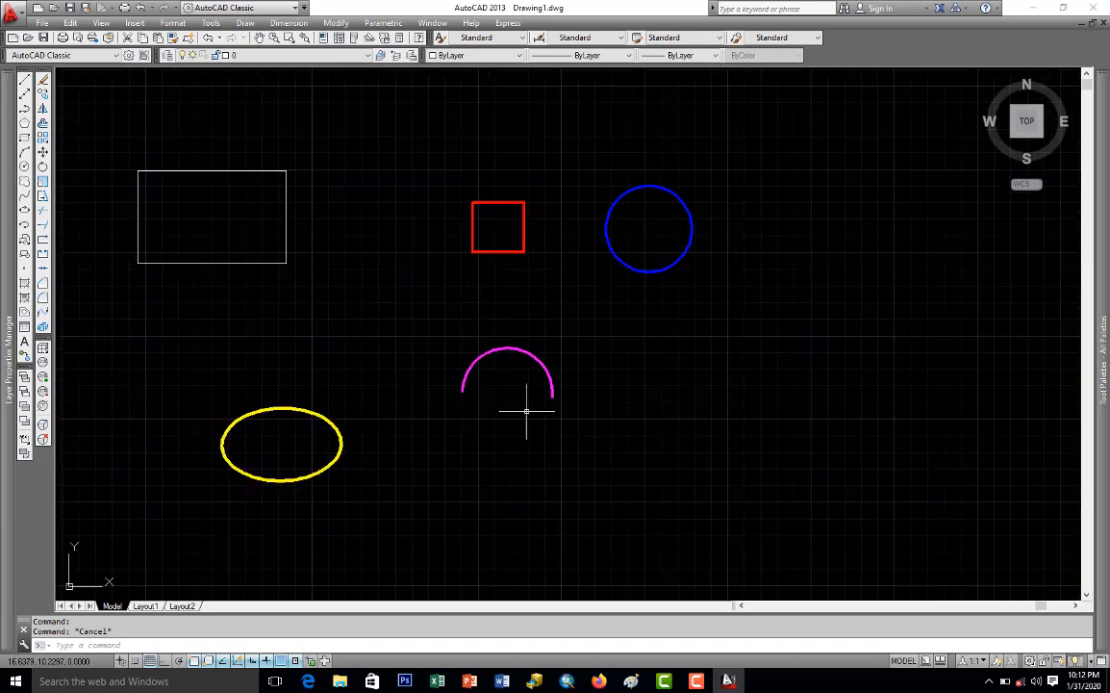
Check the properties of the rectangle, square, circle, arc and ellipse, leaving every shape deselected.
click(290, 258)
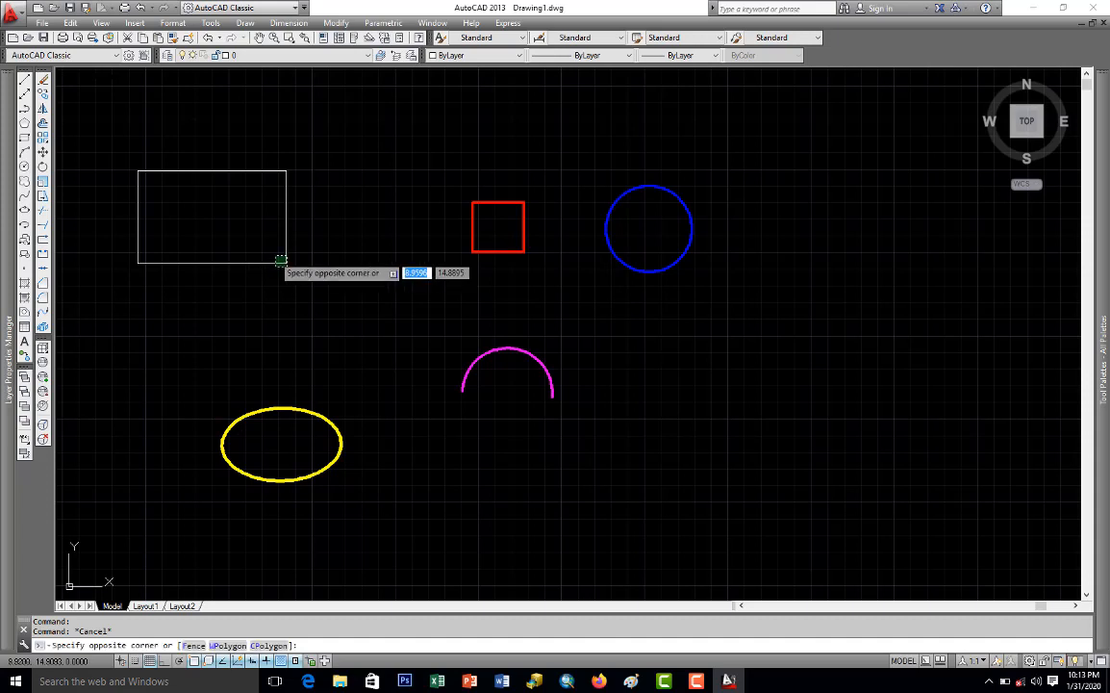
click(283, 258)
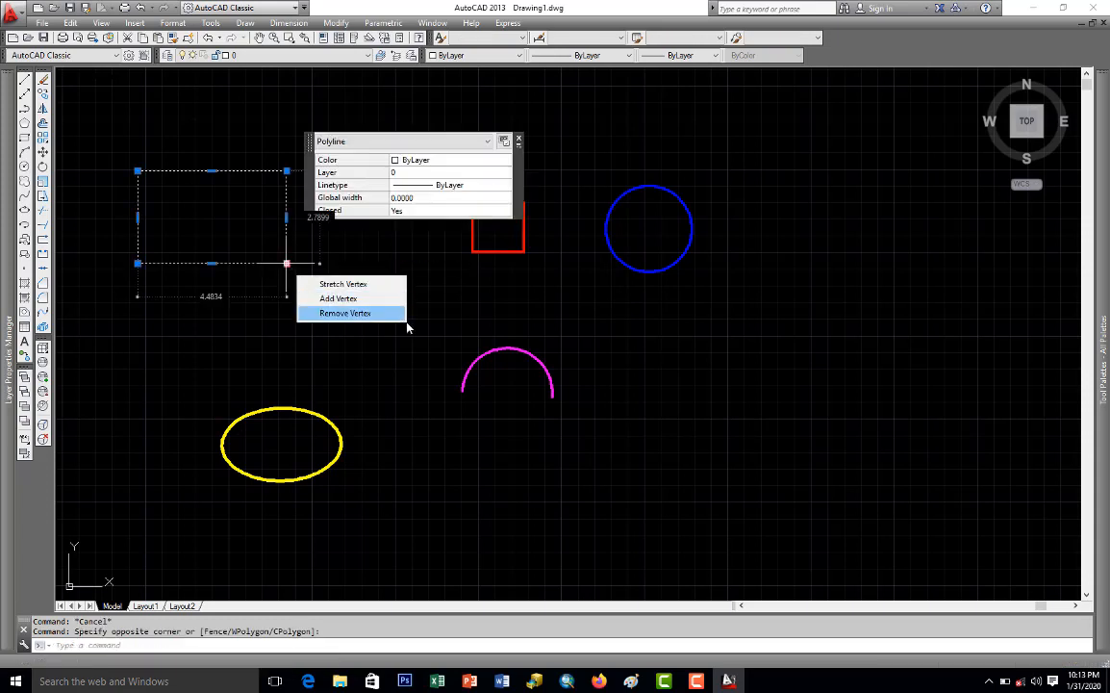
key(Escape)
click(475, 250)
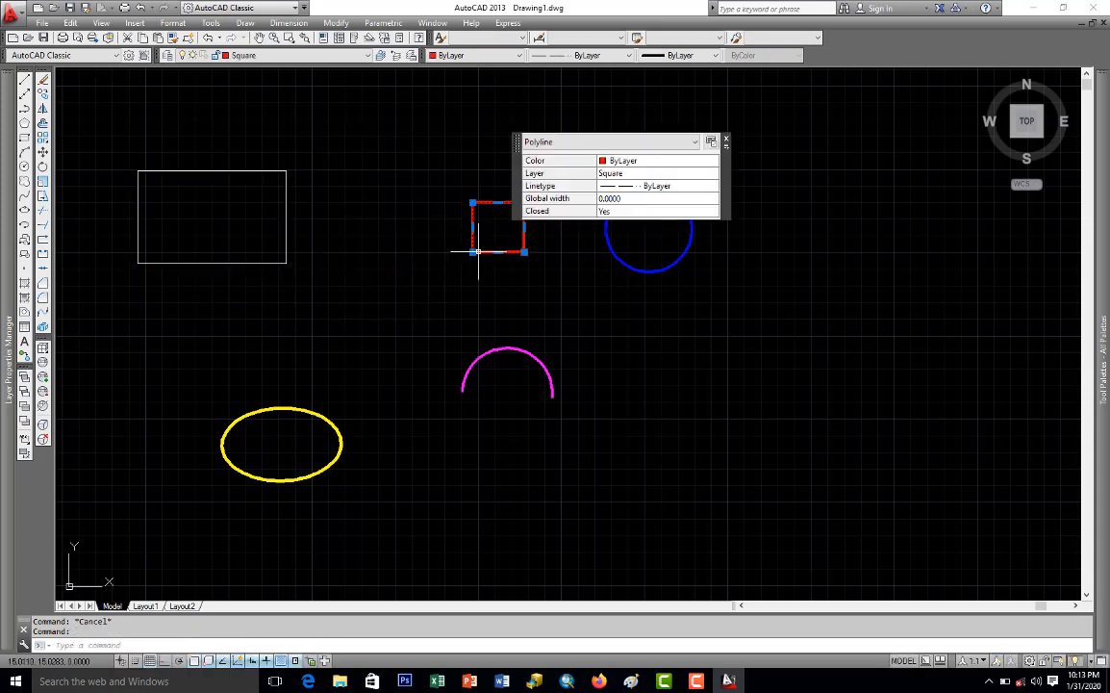
key(Escape)
click(693, 254)
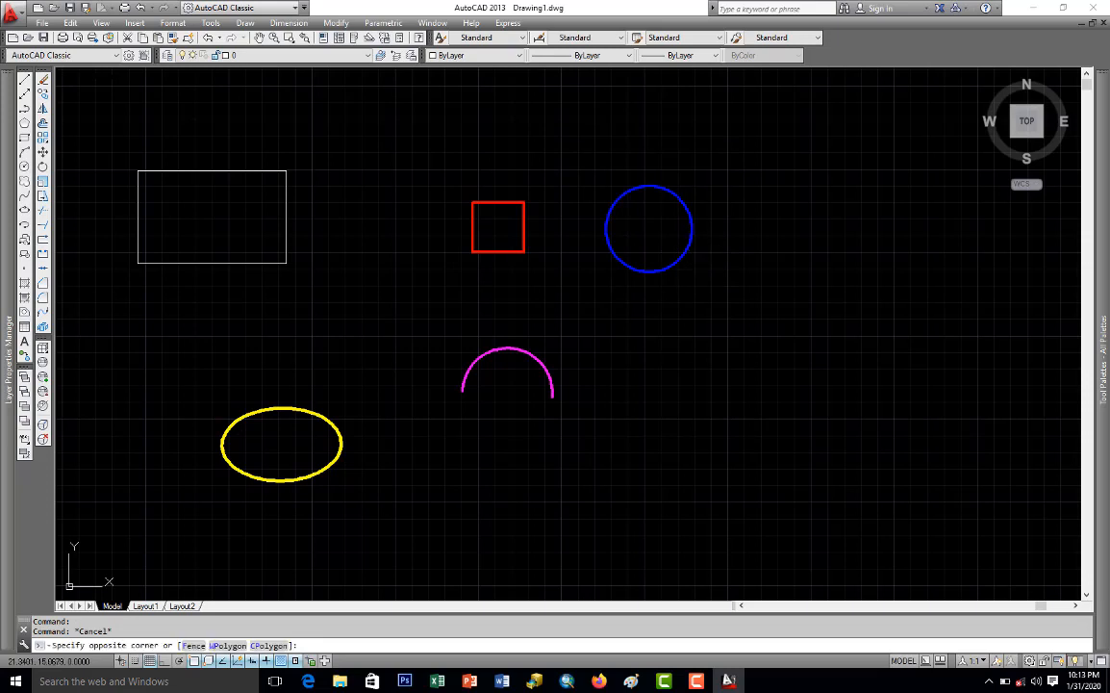
click(683, 243)
click(586, 359)
click(539, 376)
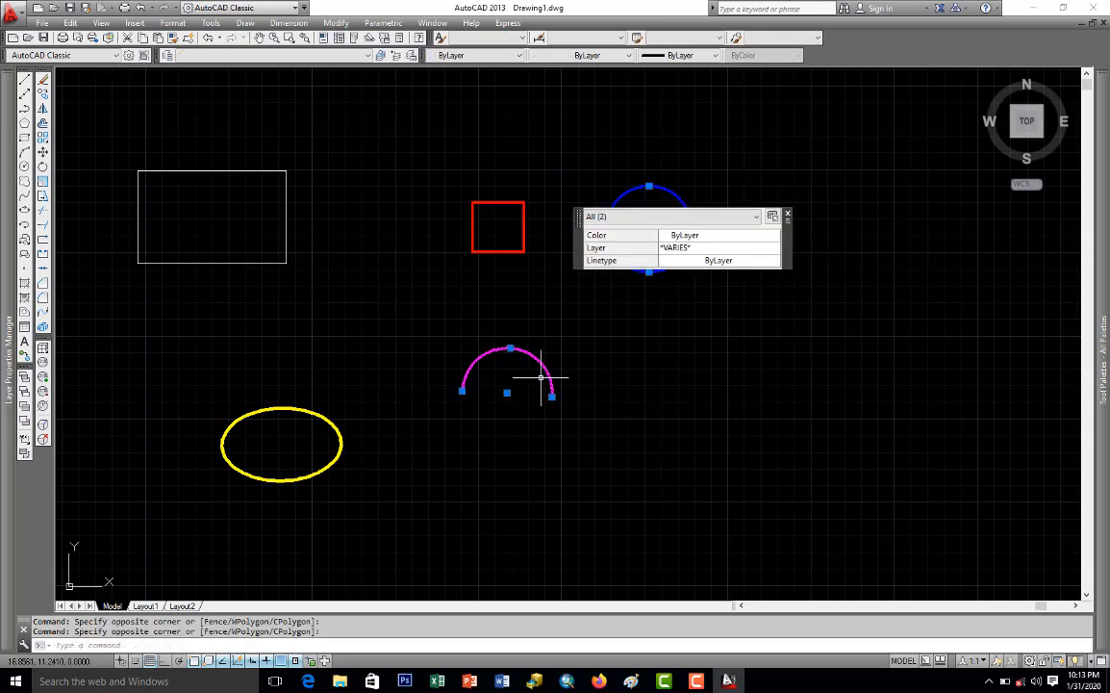
key(Escape)
click(353, 469)
click(328, 442)
key(Escape)
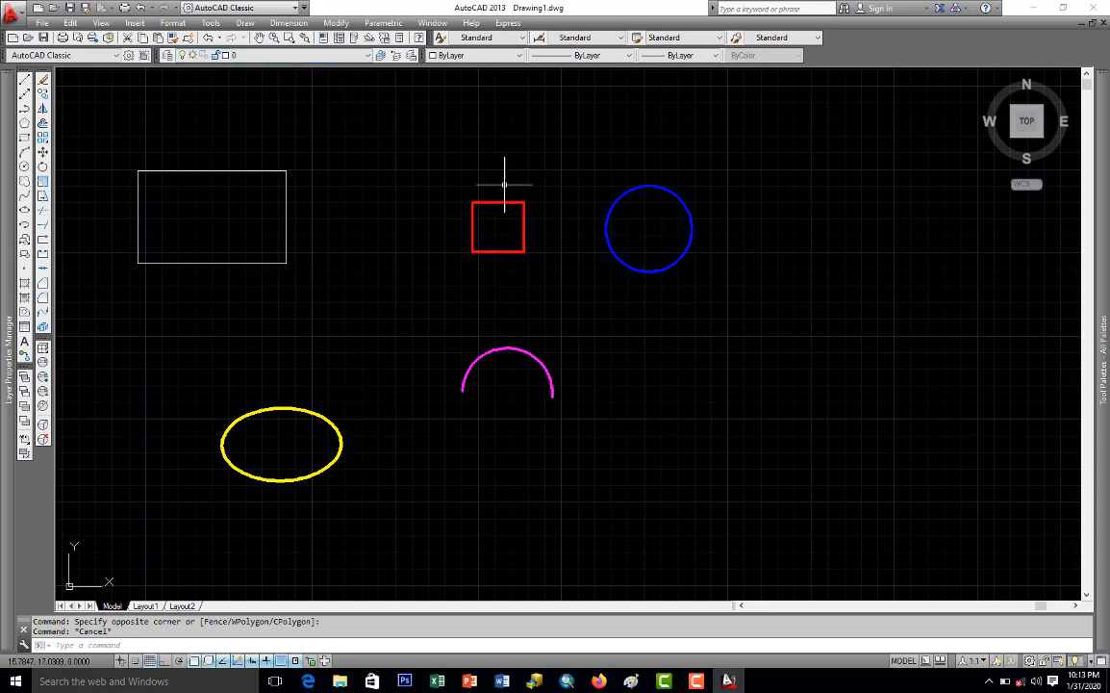
Erase the blue circle from the drawing and undo the erasure.
click(649, 273)
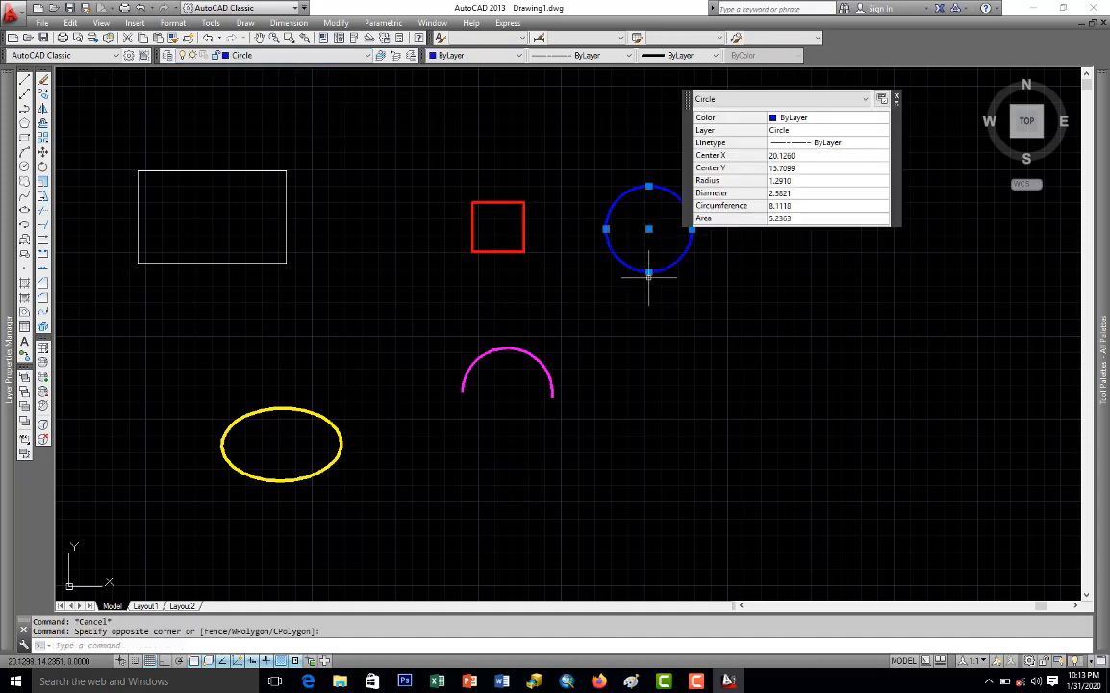
key(Delete)
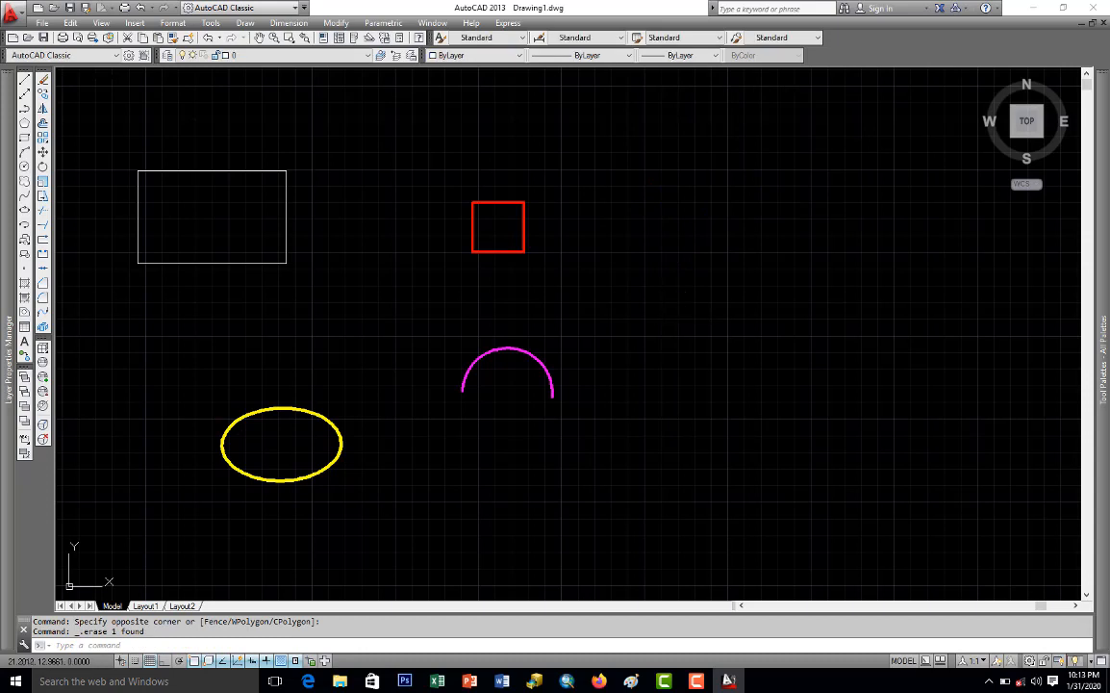
key(ctrl+z)
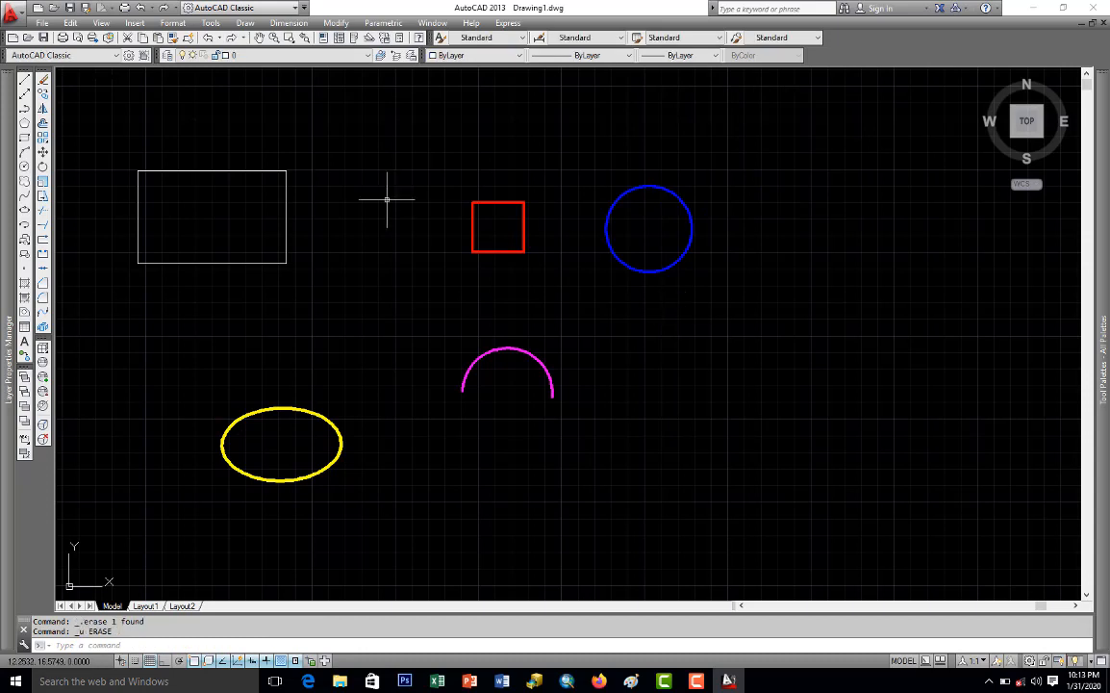
Freeze the Circle layer to hide the blue circle, and thaw the same layer again.
click(275, 56)
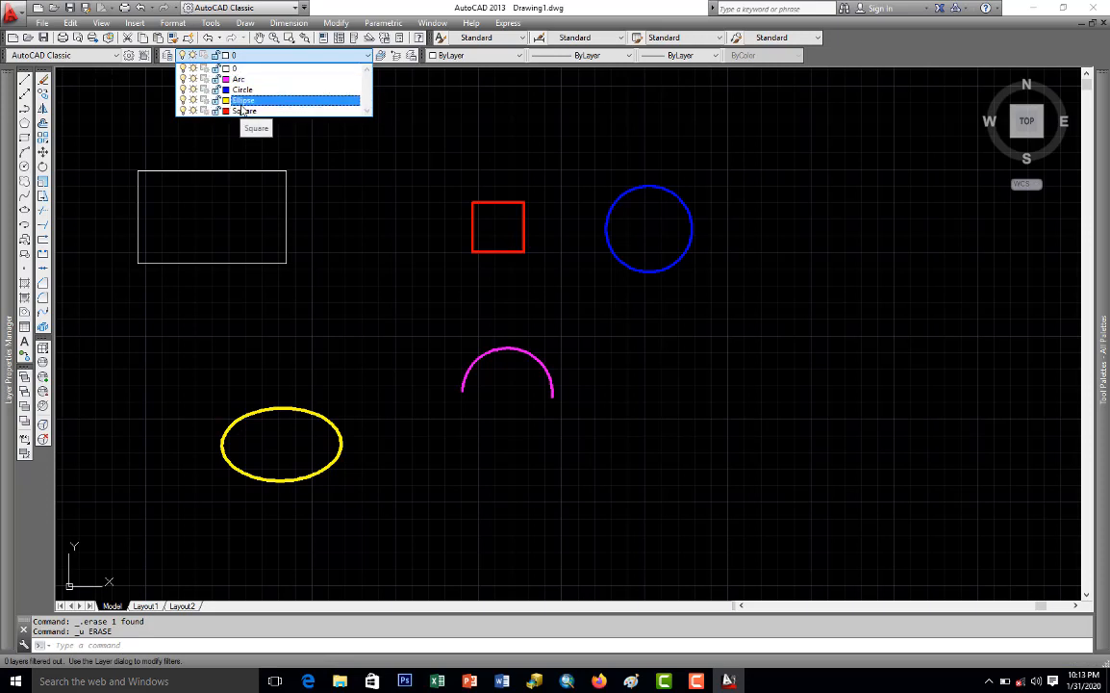
click(193, 89)
click(367, 217)
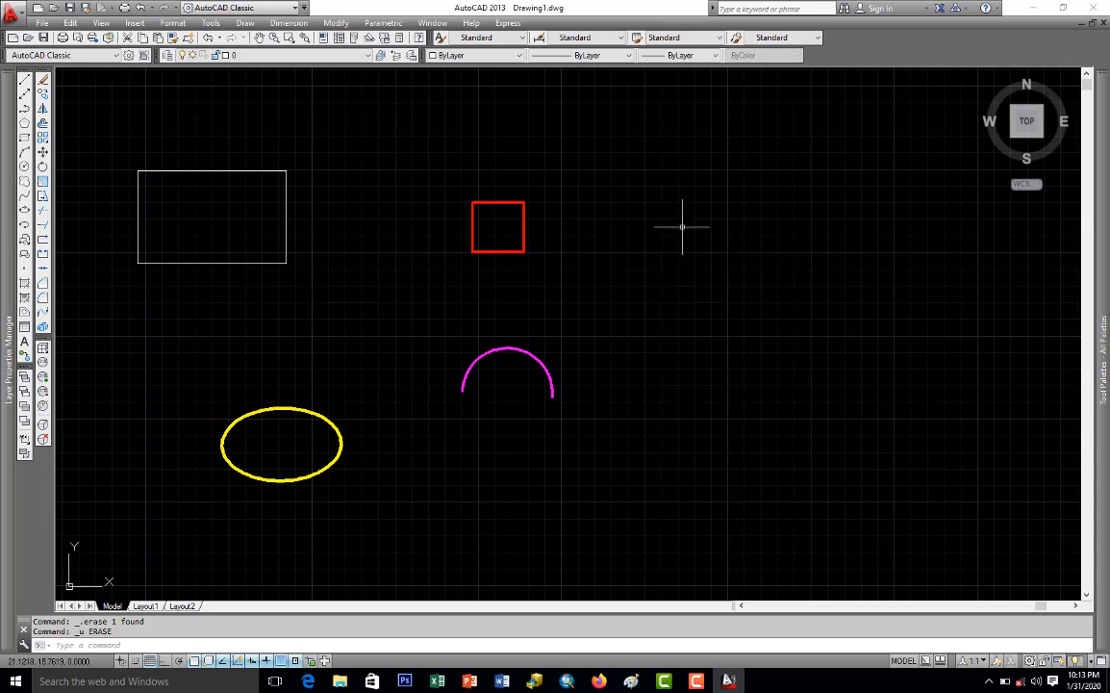
click(270, 57)
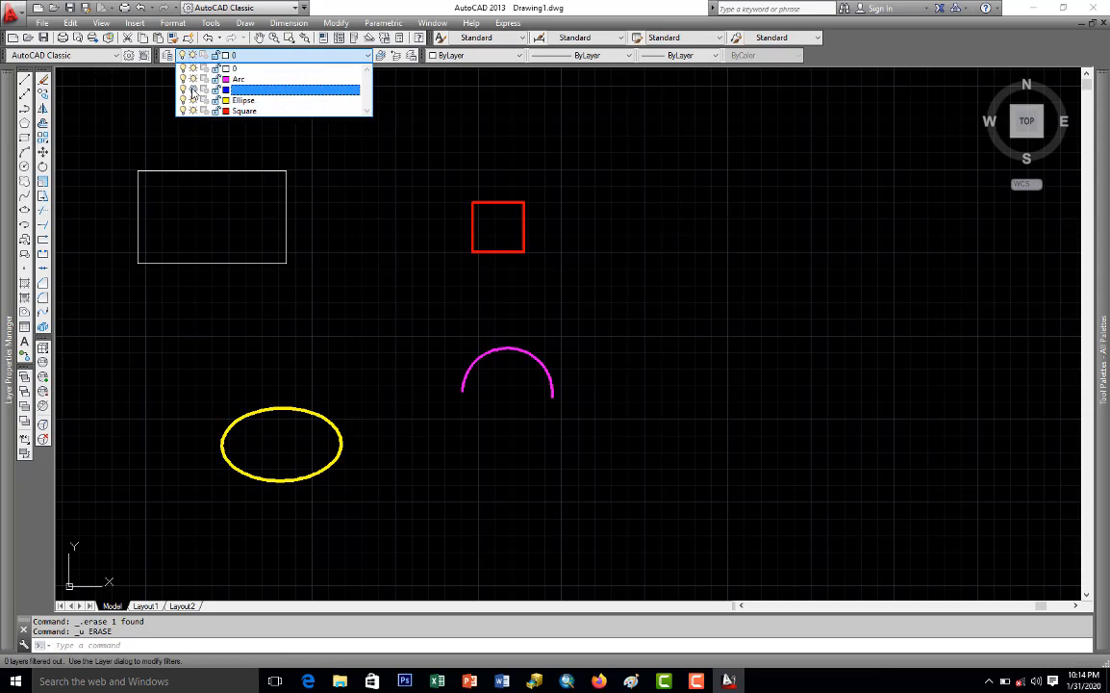
click(193, 90)
click(257, 243)
Freeze the Arc layer to hide the magenta arc.
click(246, 56)
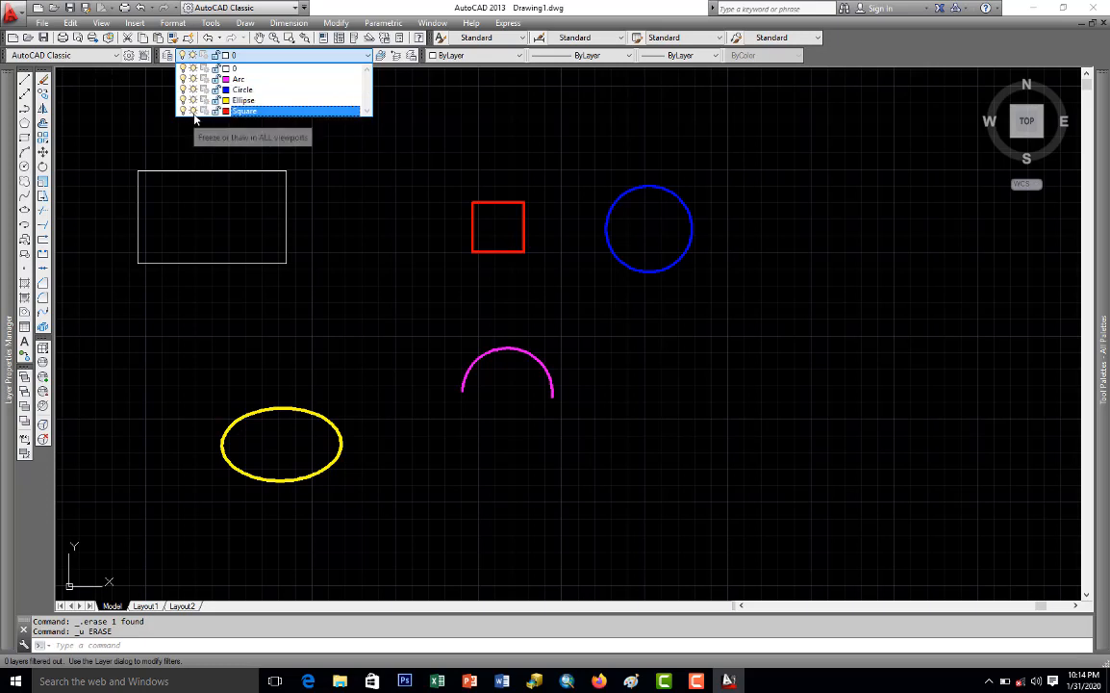
click(194, 80)
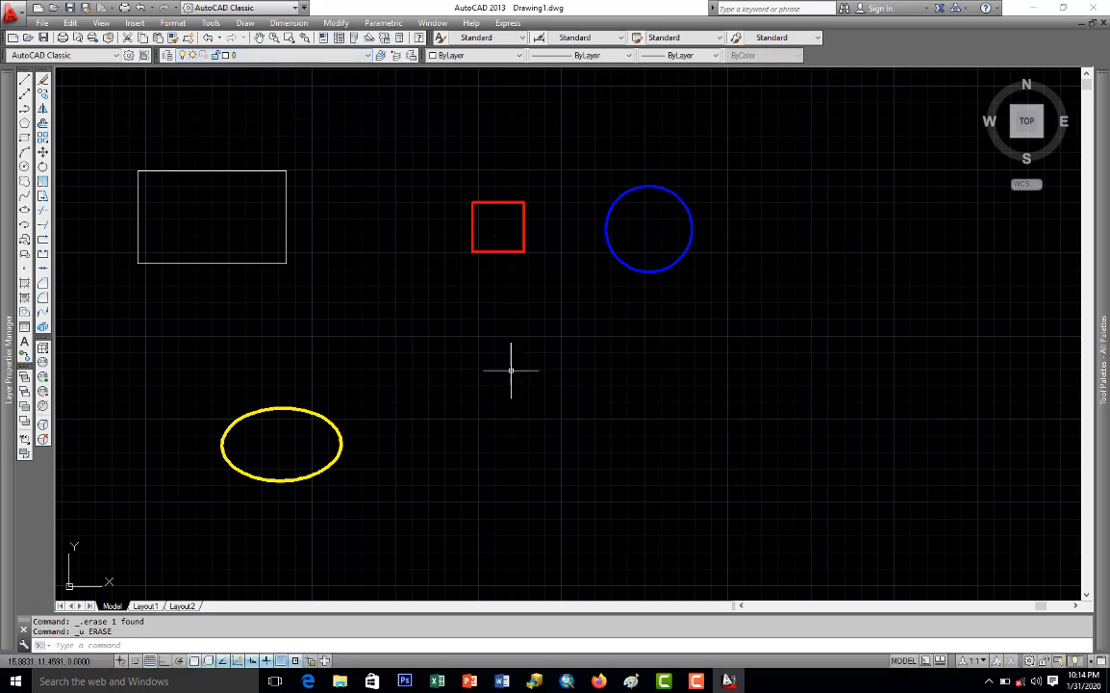
click(258, 56)
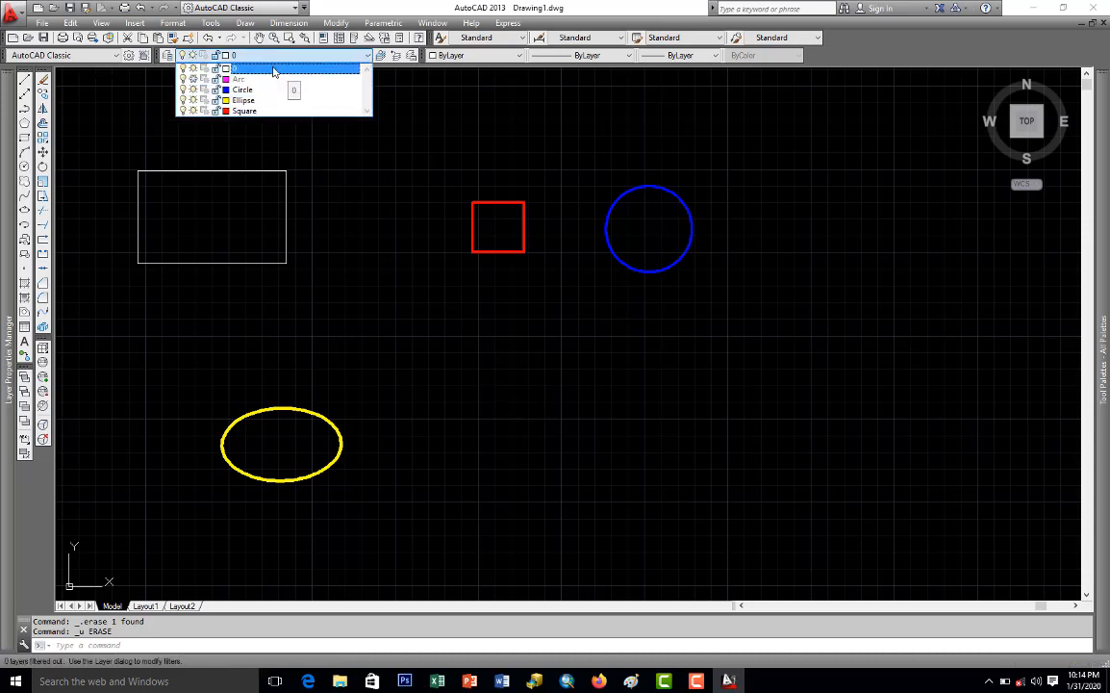
click(442, 133)
Try to delete layer 0 in the Layer Properties Manager.
mouse_move(8, 250)
click(216, 130)
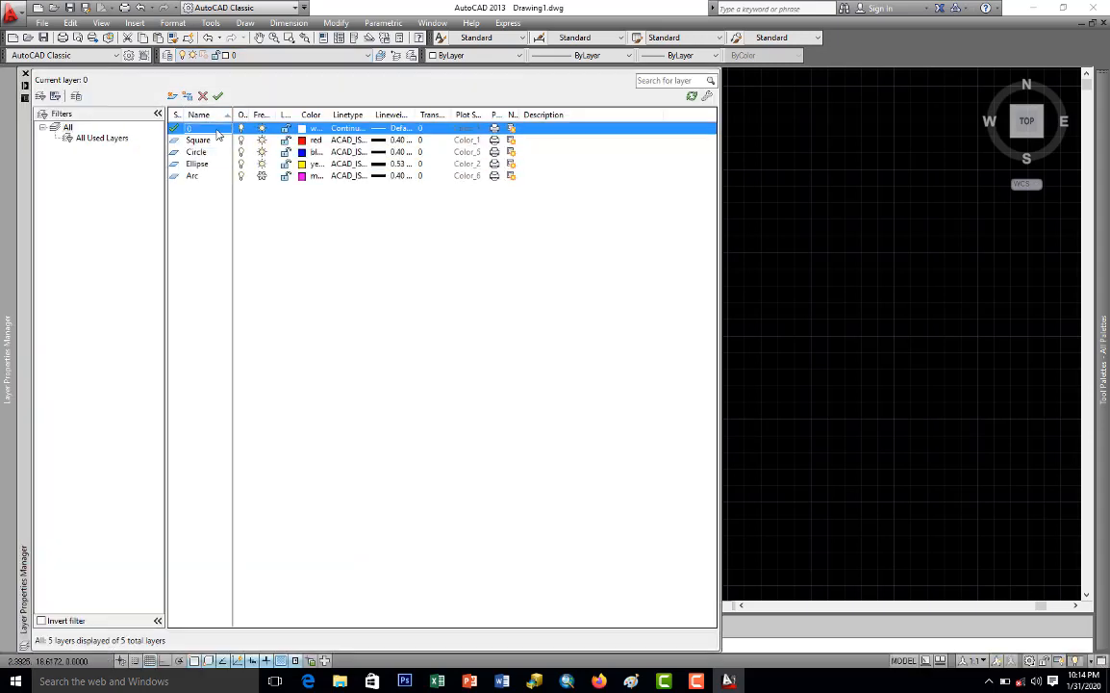
click(204, 97)
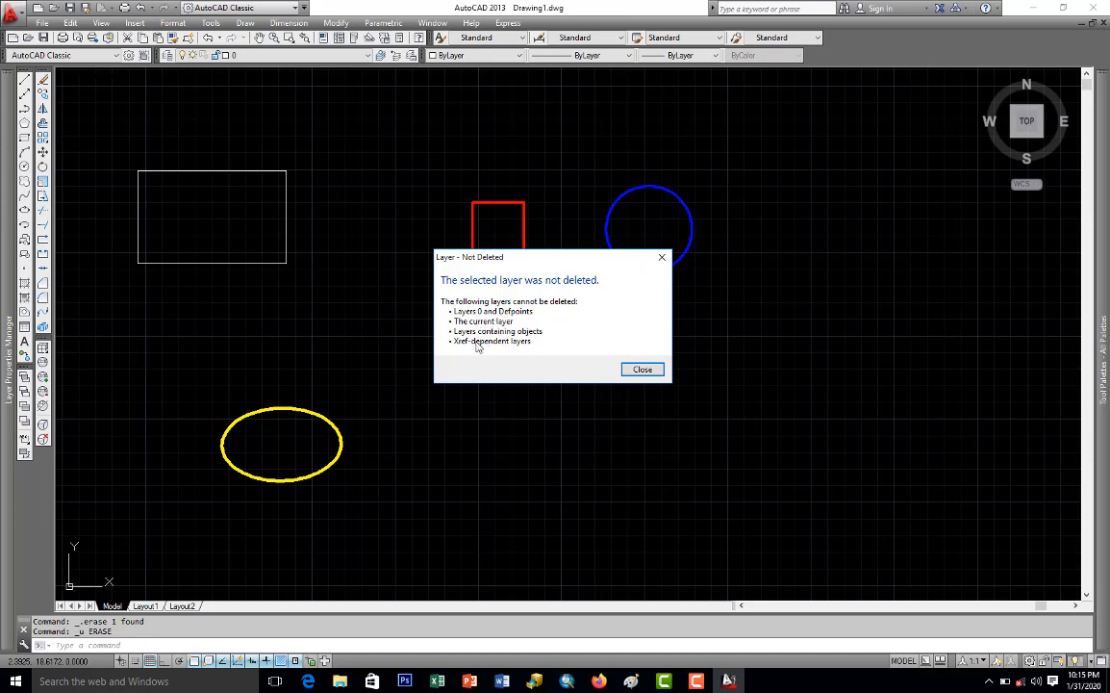
Erase the white rectangle that was drawn on layer 0.
click(648, 370)
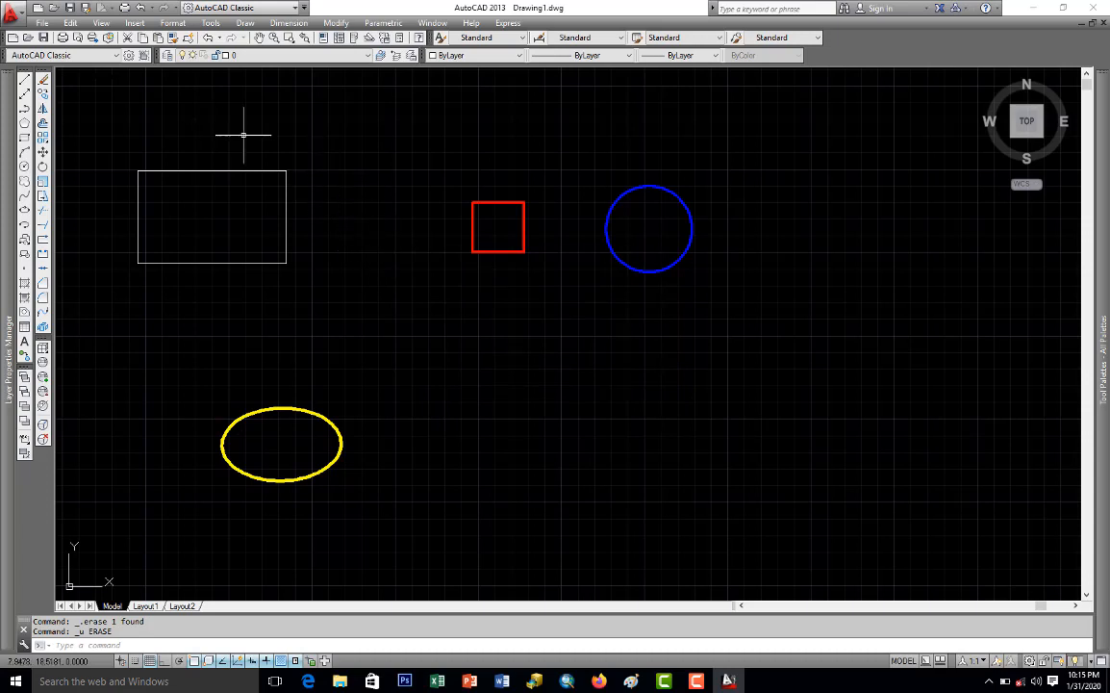
click(290, 144)
click(268, 190)
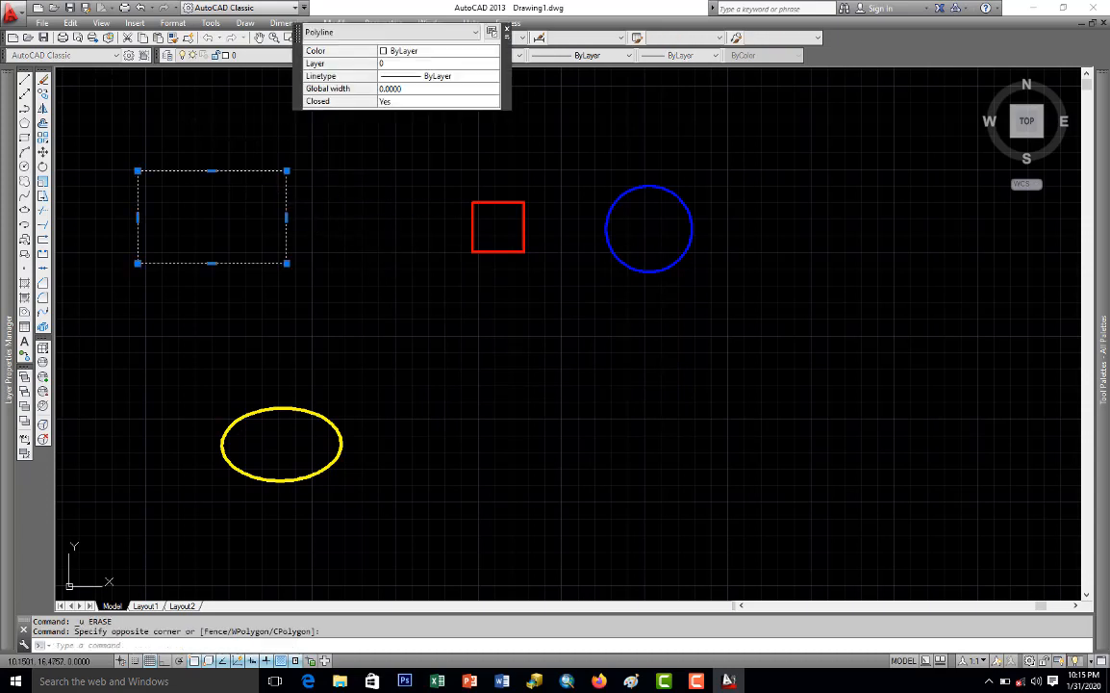
key(Delete)
Try again to delete layer 0, and restore the white rectangle by undoing its erasure.
mouse_move(3, 157)
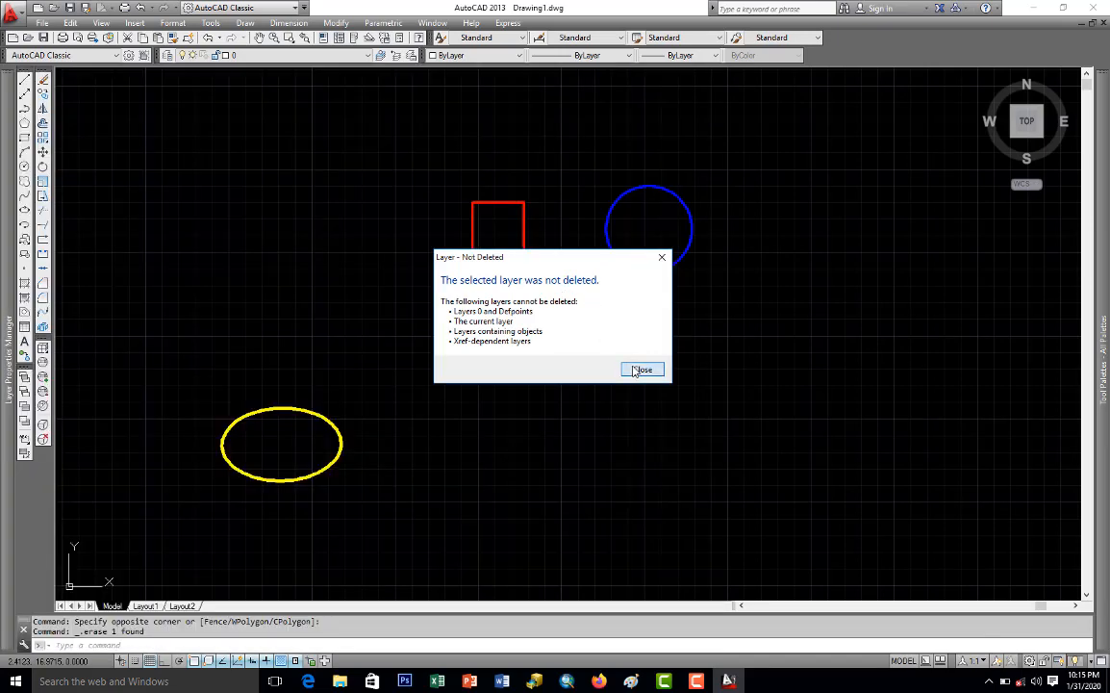
click(641, 370)
mouse_move(4, 222)
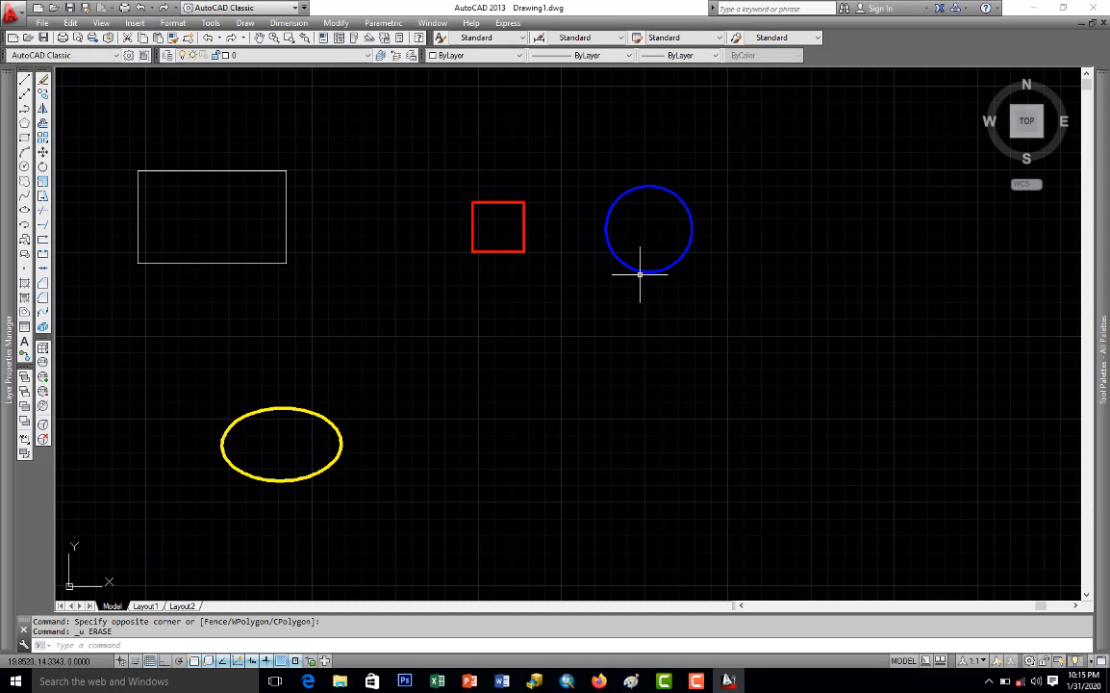
Erase the blue circle from the drawing and delete the Circle layer in the Layer Properties Manager.
click(639, 273)
click(570, 269)
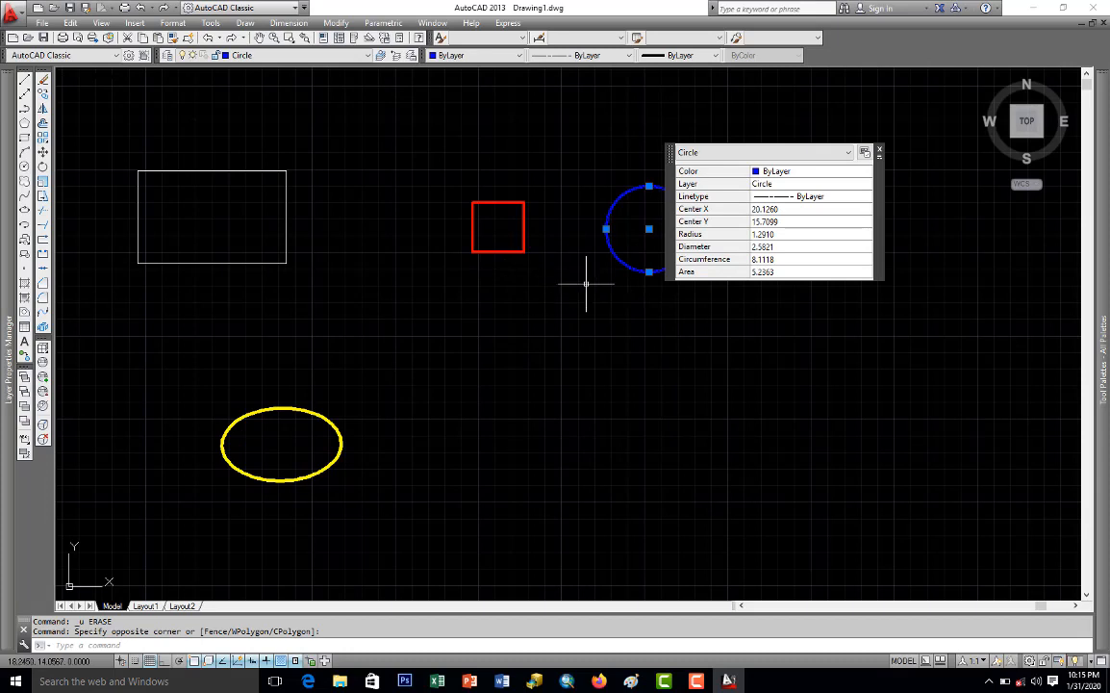
key(Delete)
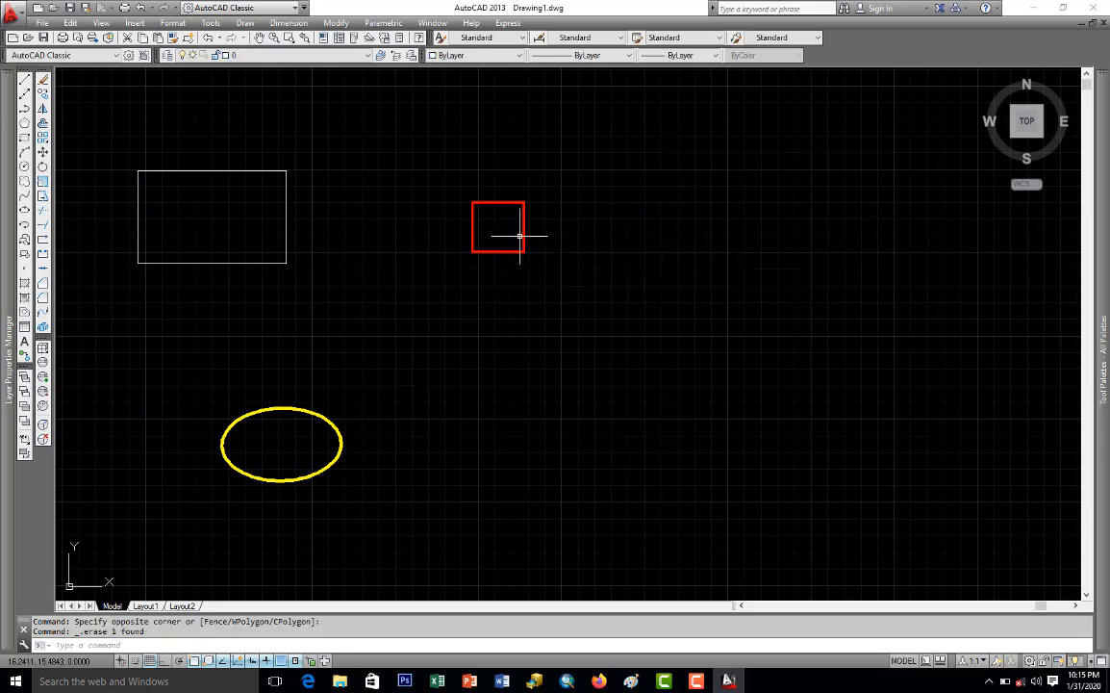
mouse_move(4, 197)
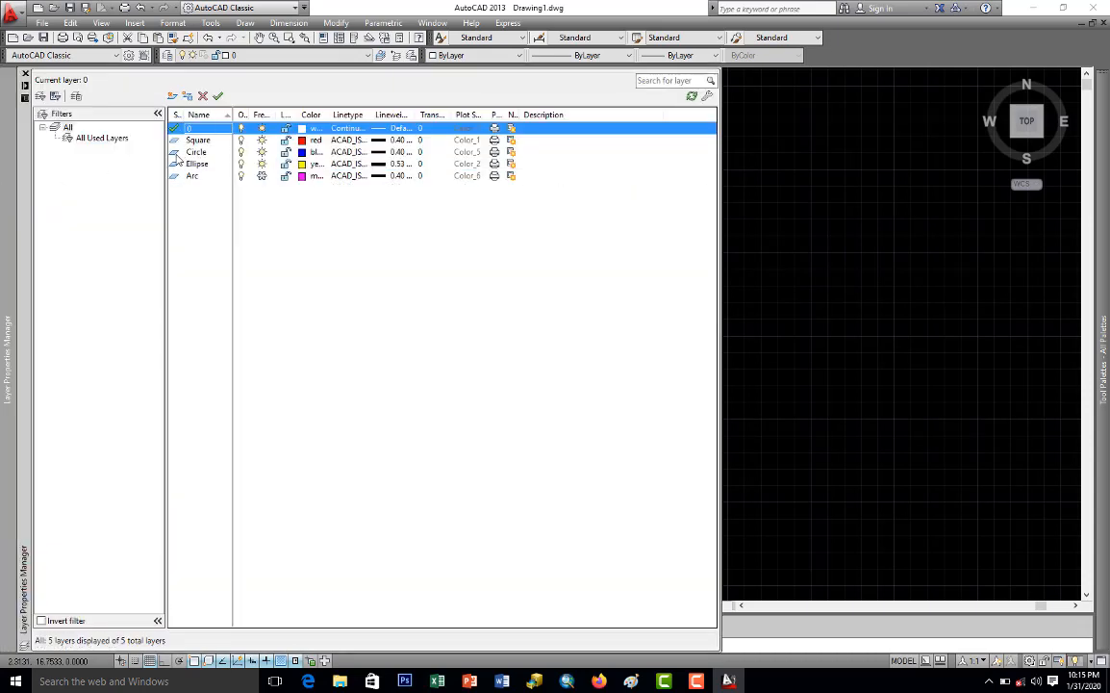
click(192, 152)
click(204, 96)
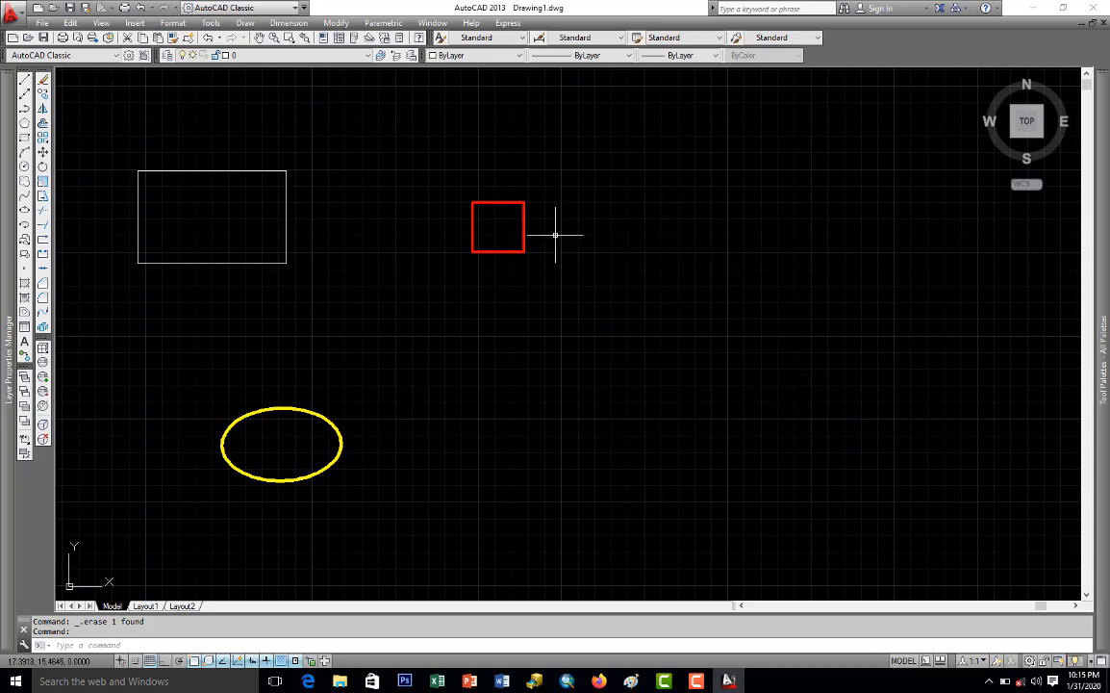
Undo the Circle layer deletion and the erasure of the blue circle.
key(ctrl+z)
key(ctrl+z)
click(719, 278)
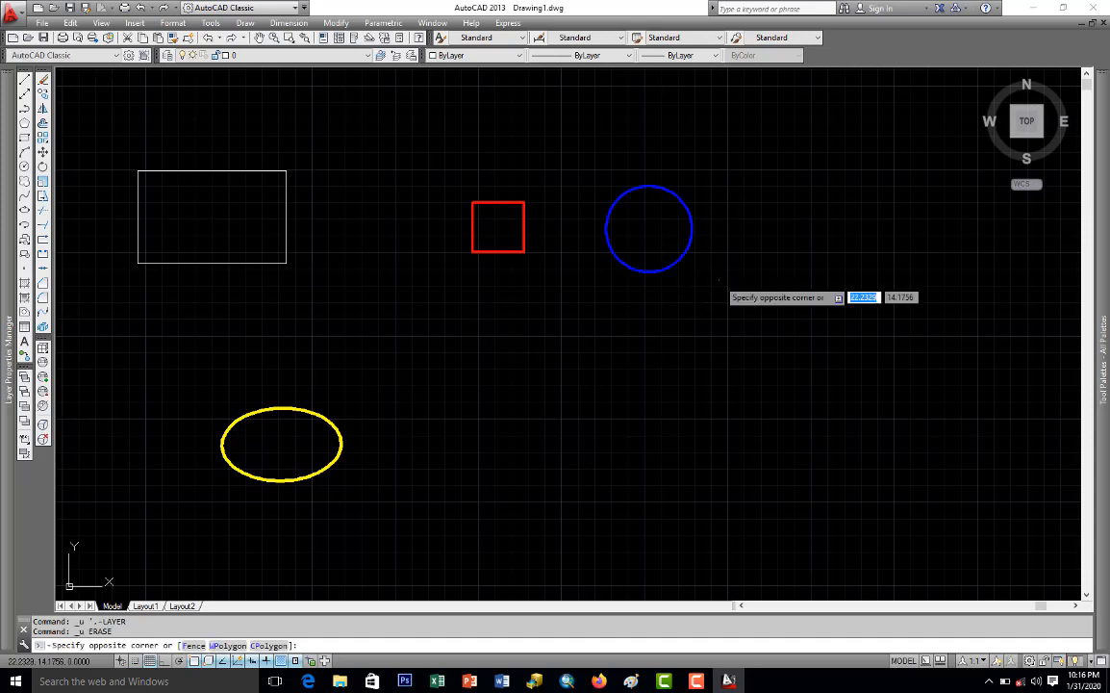
click(680, 262)
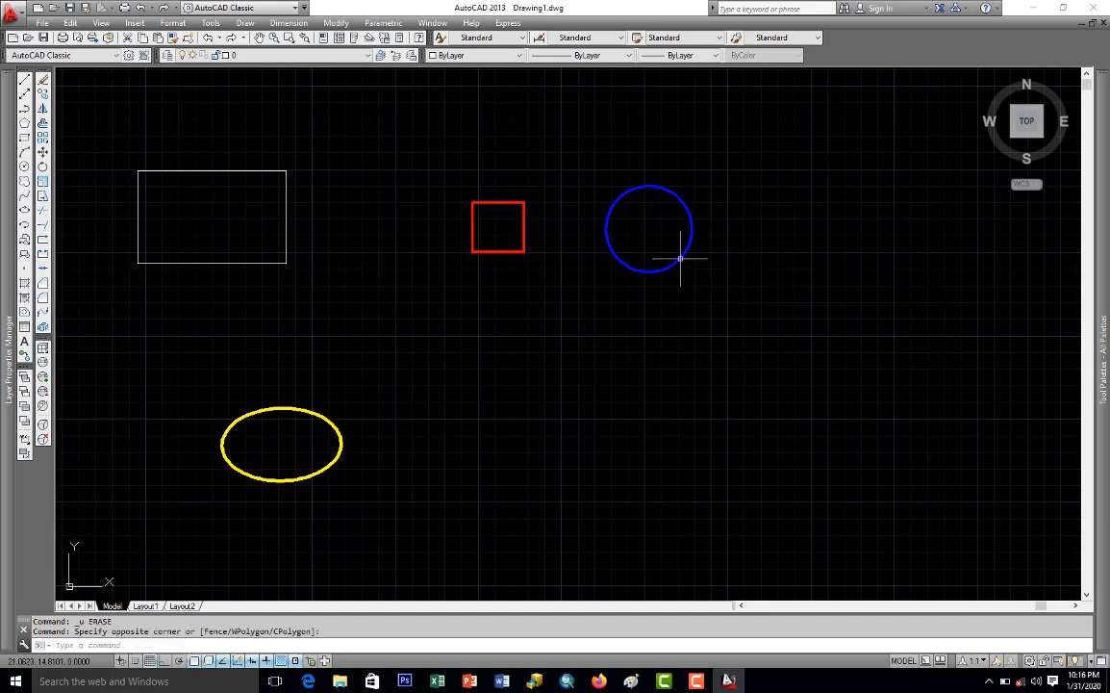
Try to delete the Circle layer while the blue circle is still assigned to it.
mouse_move(6, 217)
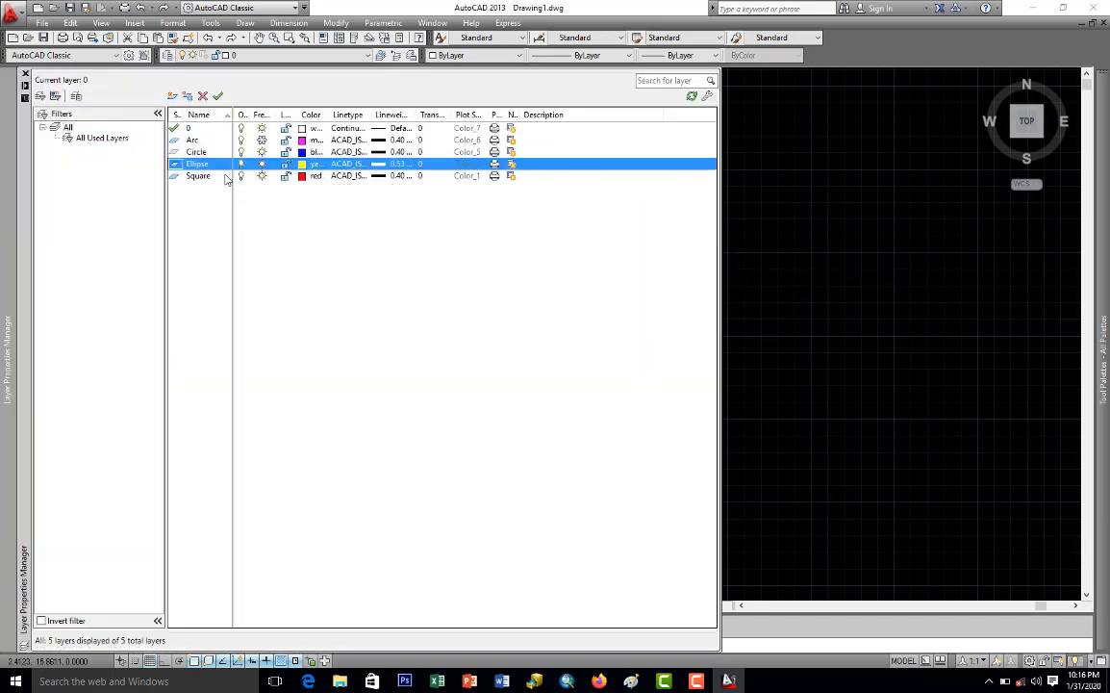
click(197, 152)
right_click(200, 154)
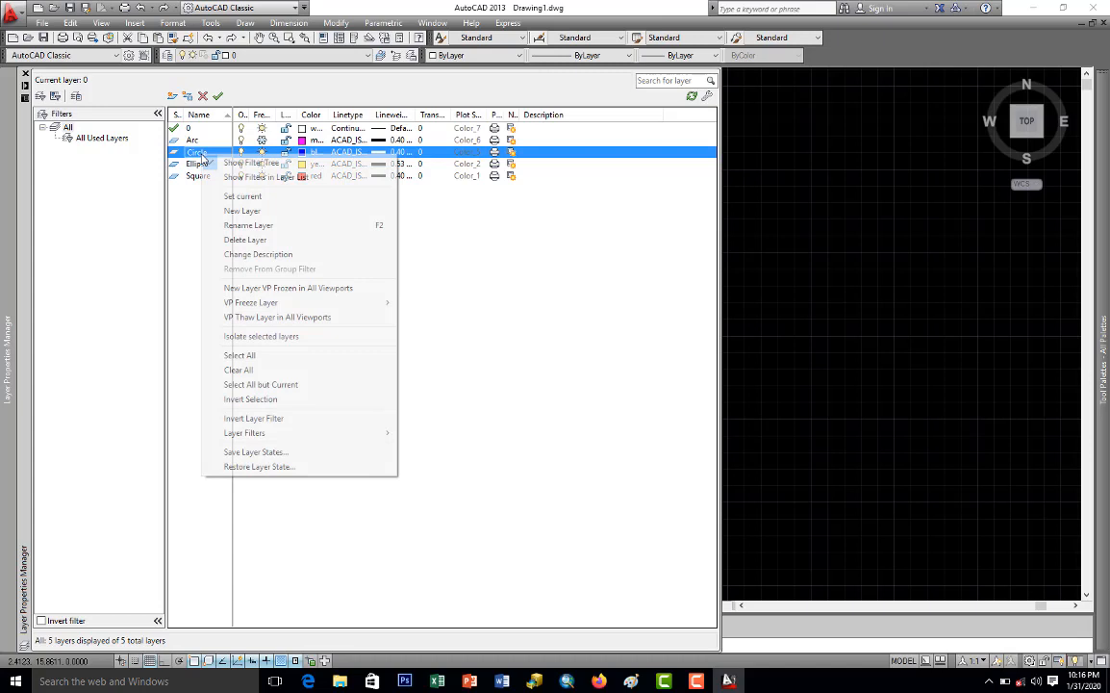
click(245, 240)
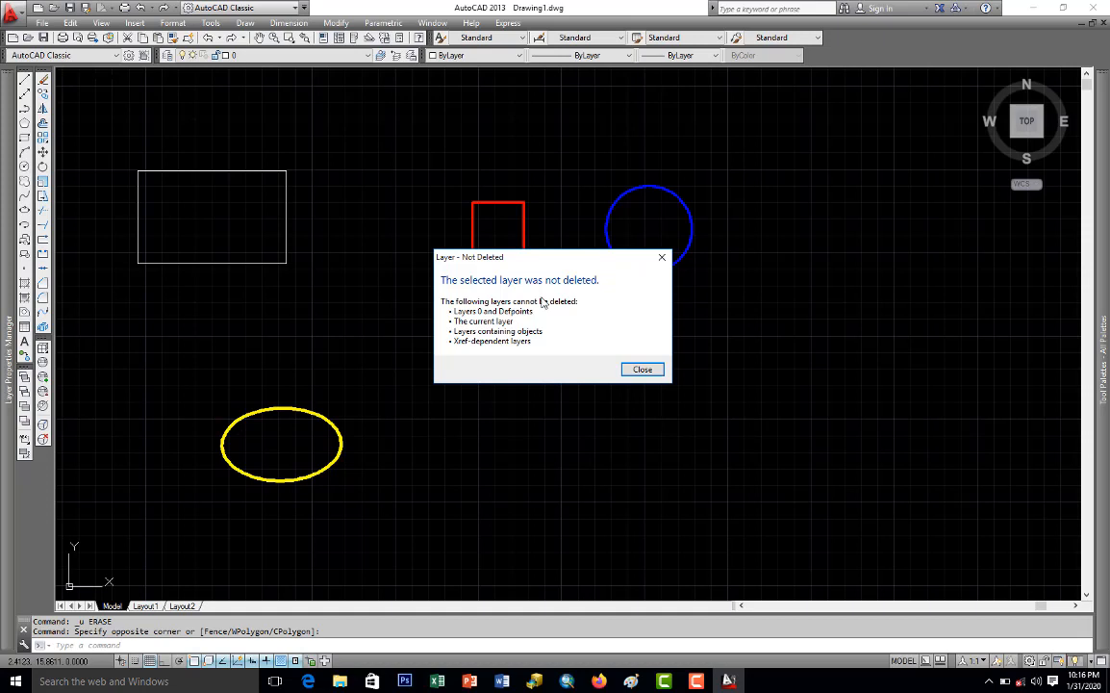
click(642, 370)
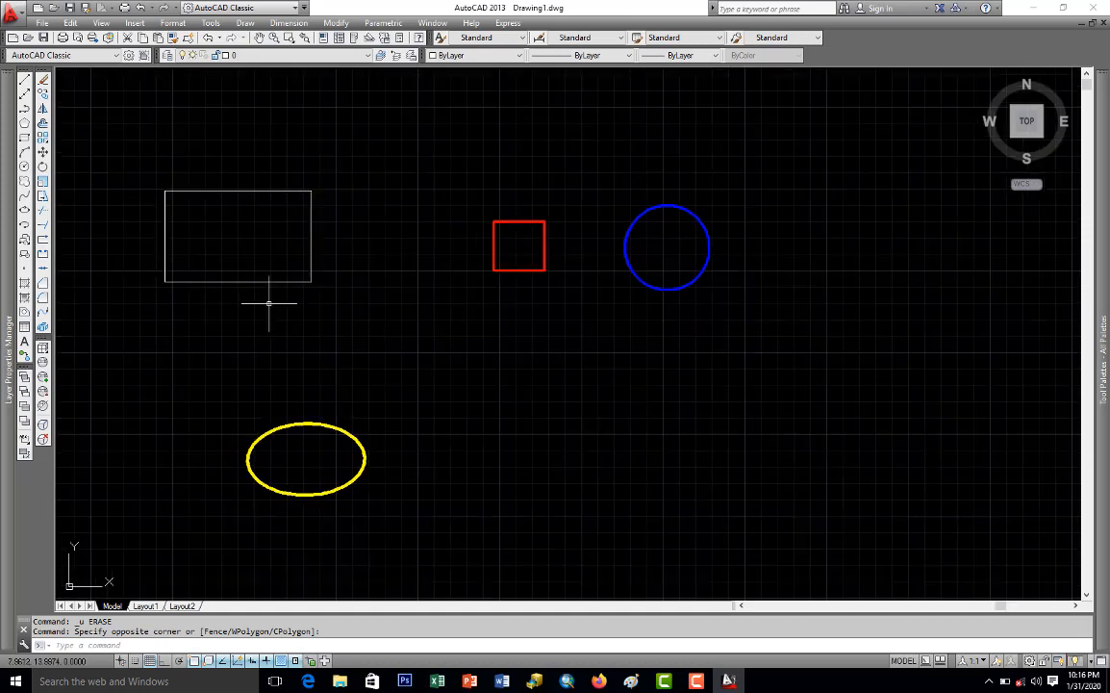